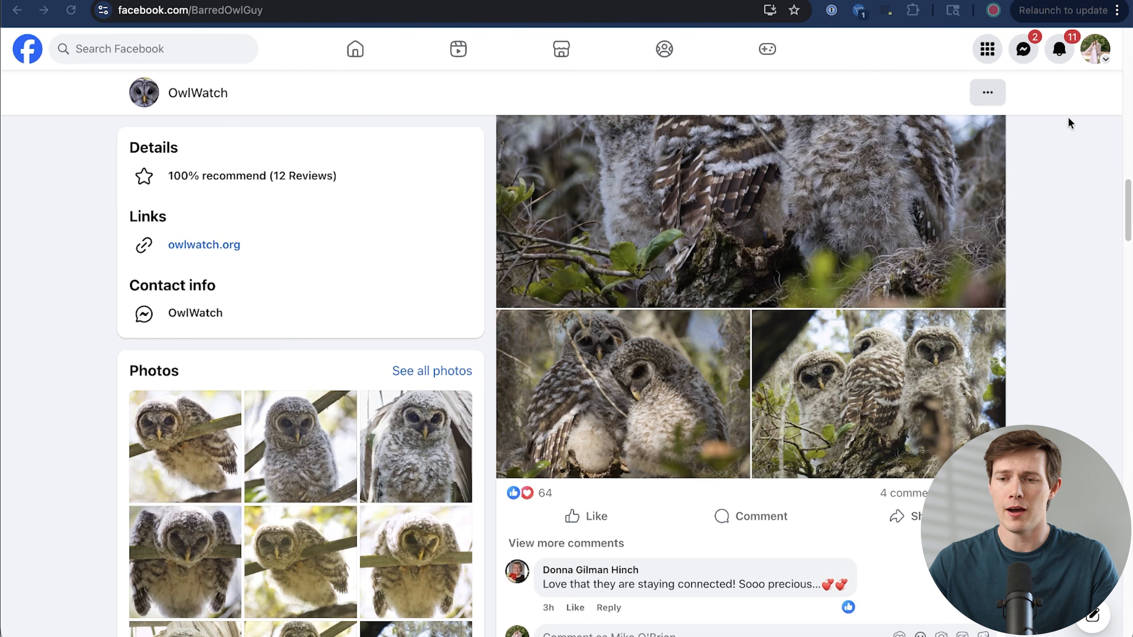
Start creating a new Facebook Page and set its category to Sunglasses & Eyewear Store
left_click(985, 50)
left_click(986, 49)
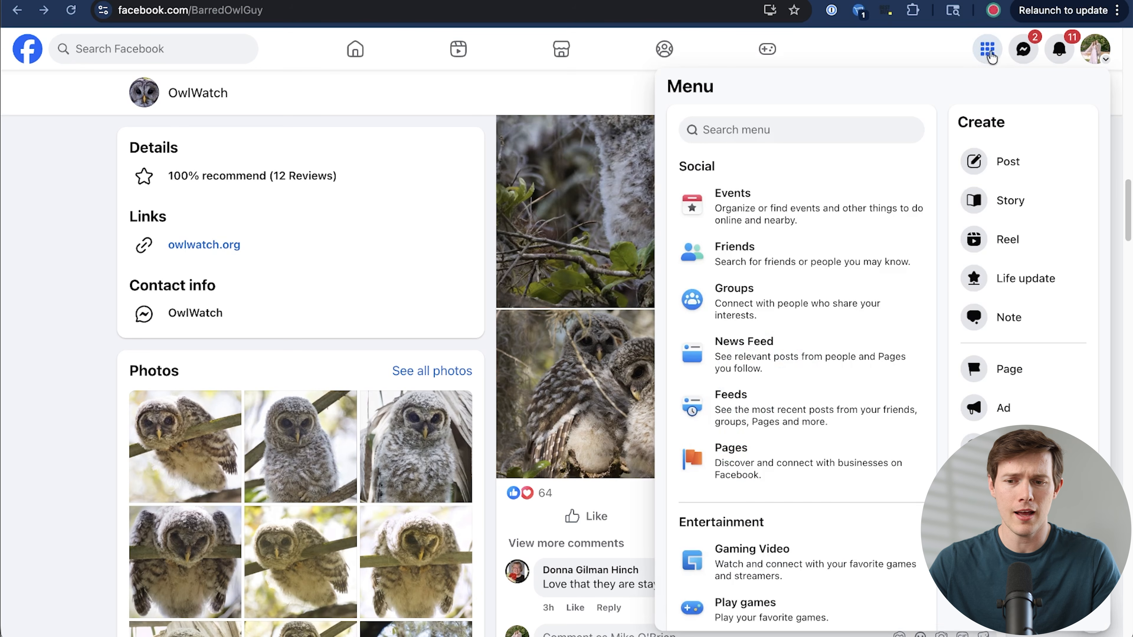
left_click(1021, 378)
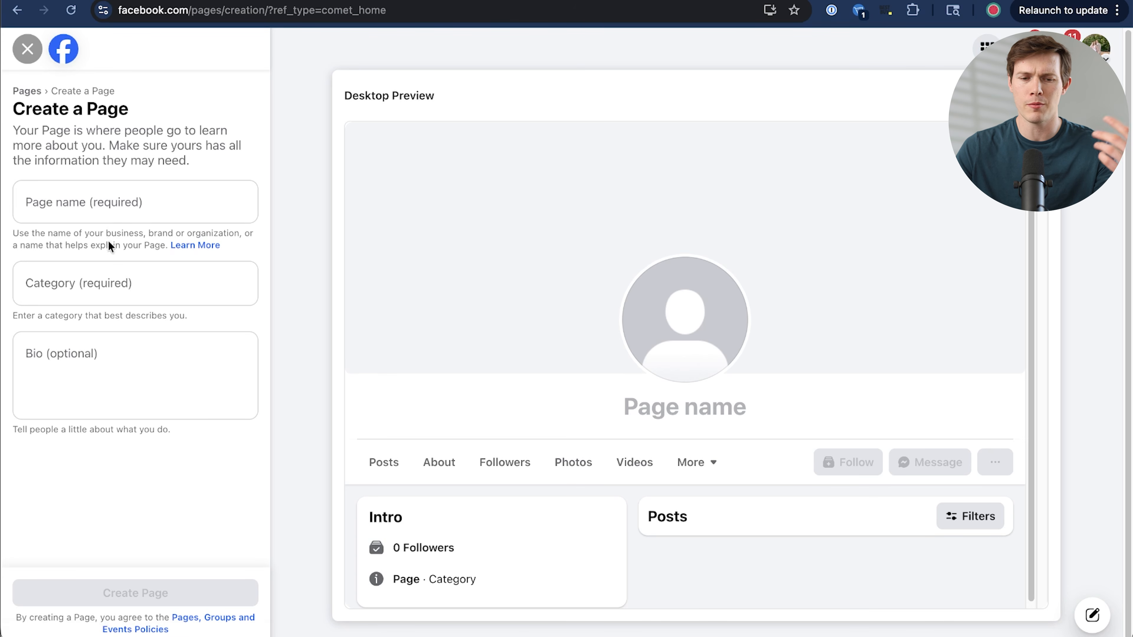
left_click(108, 276)
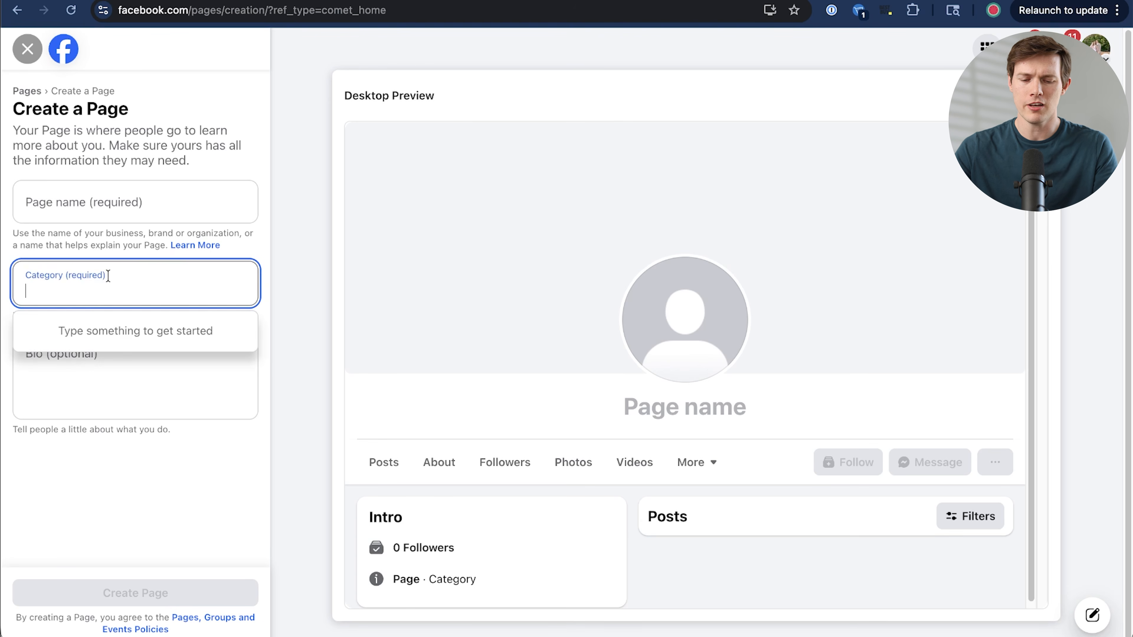
type("sunglasses")
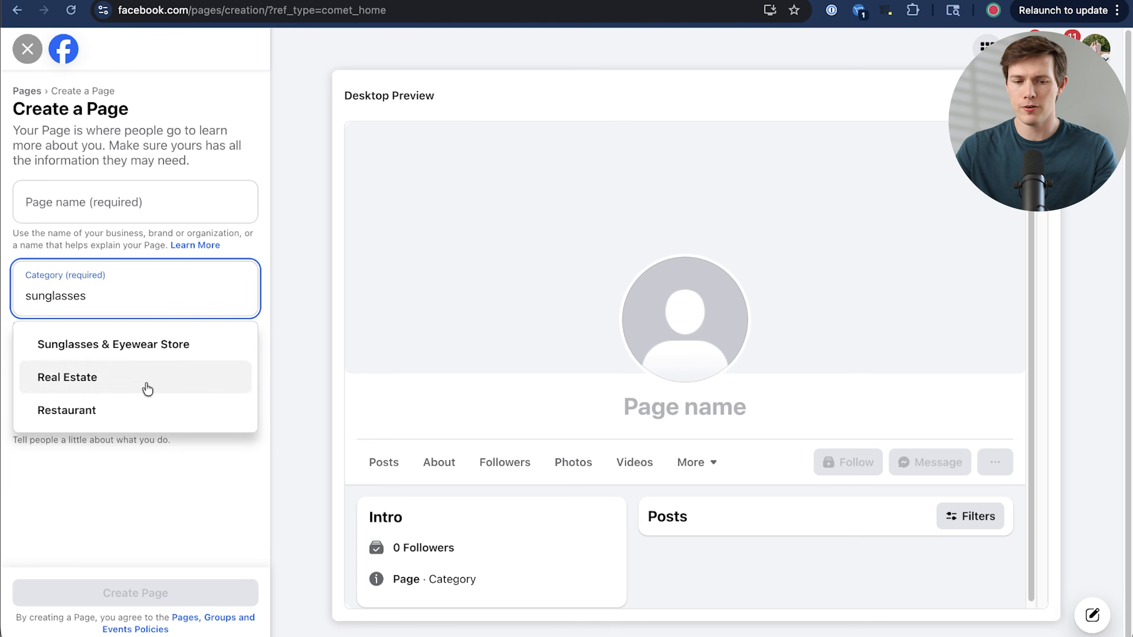
left_click(151, 354)
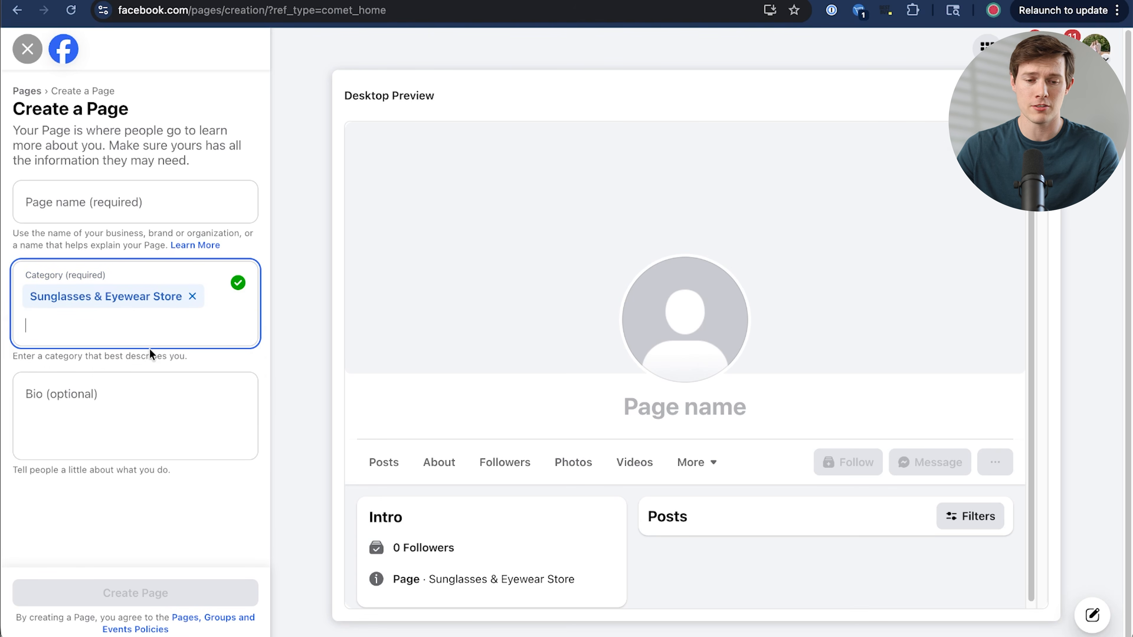
Name the Page "Caldea Coast Sunglasses" and fill in a bio describing the southern New Jersey sunglasses and eyewear shop
left_click(126, 202)
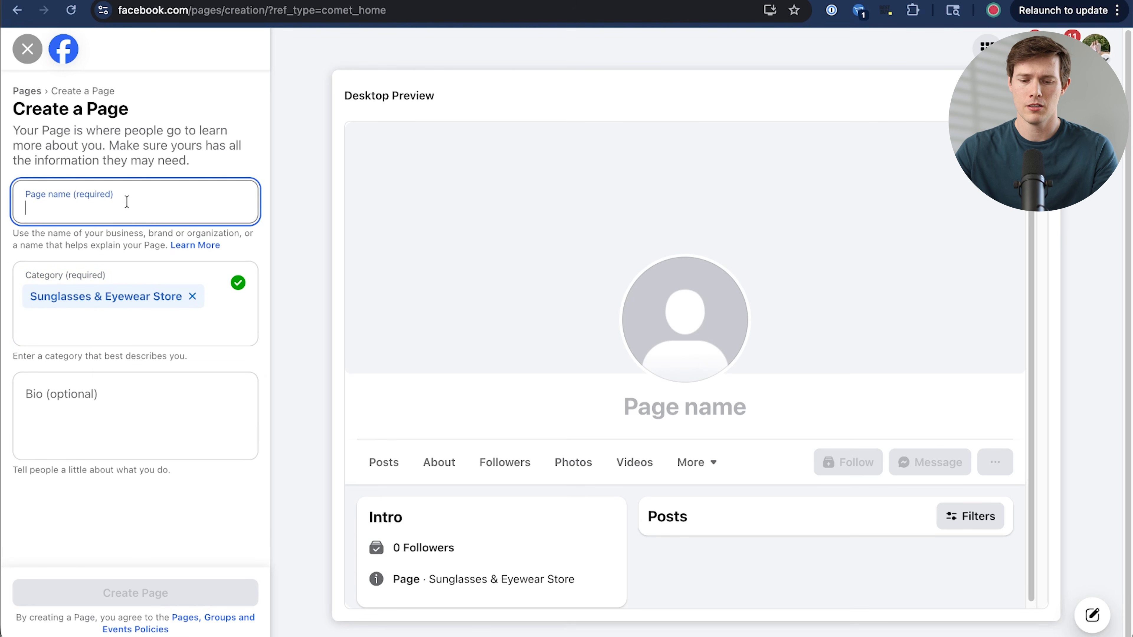
type("Caldea C")
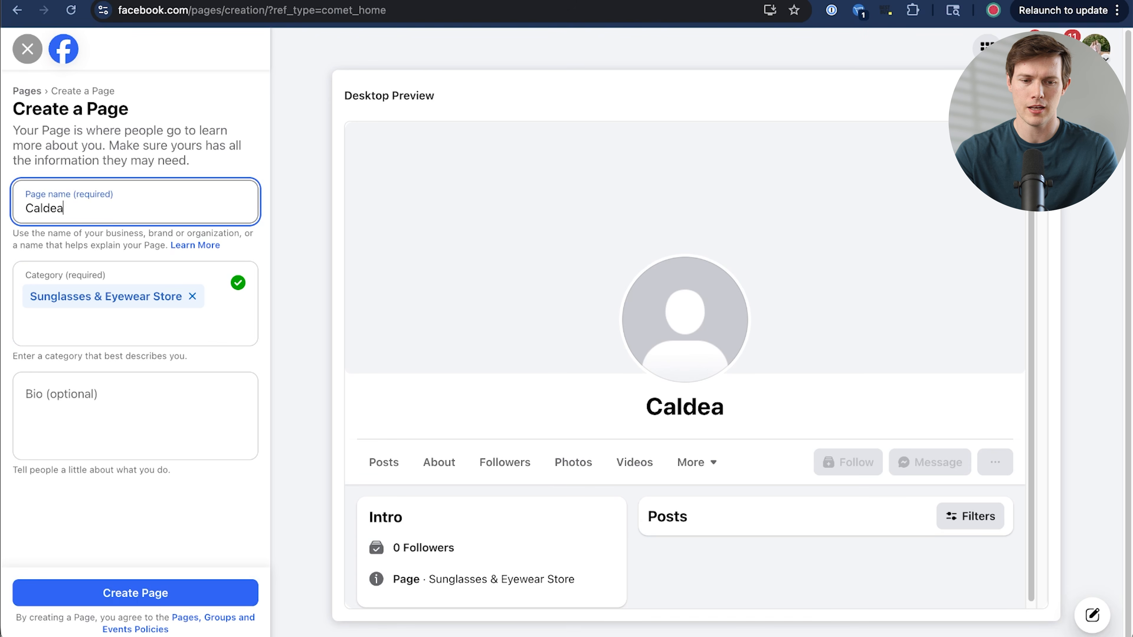
type("oast Sunglasses")
left_click(177, 399)
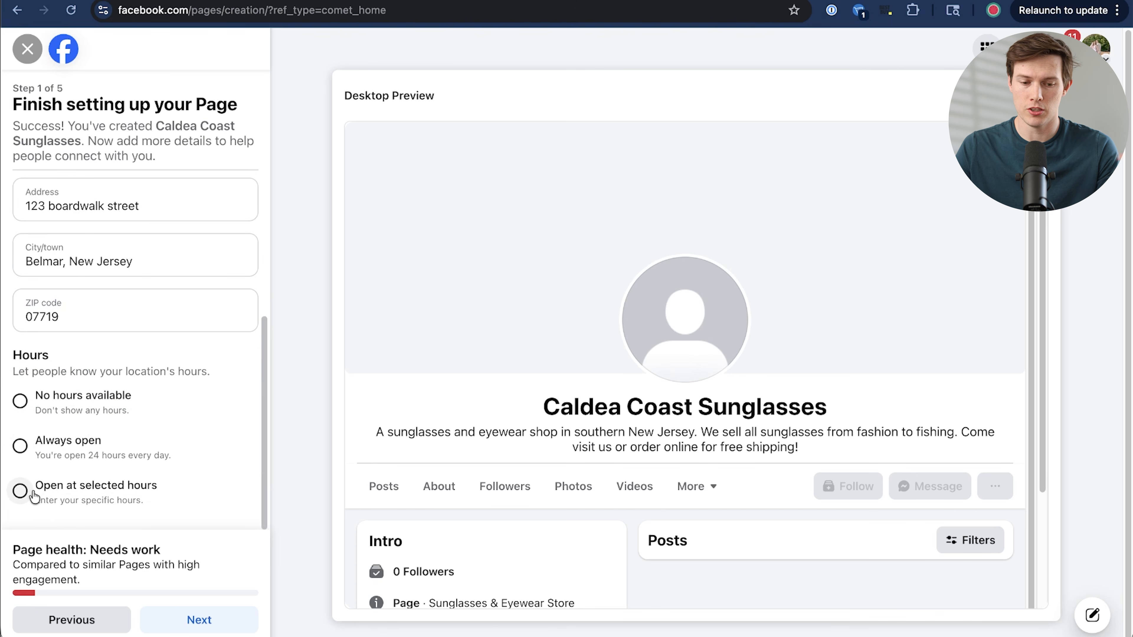
Choose Open at selected hours for the location and set Monday's hours to 7:00 AM - 5:30 PM
left_click(34, 496)
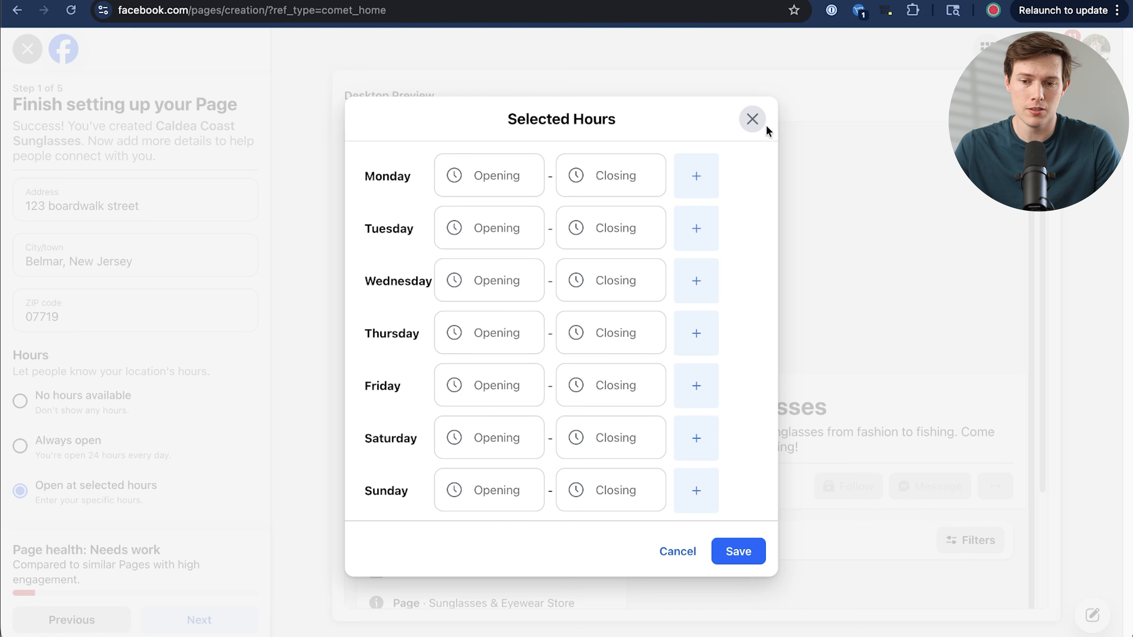
left_click(755, 121)
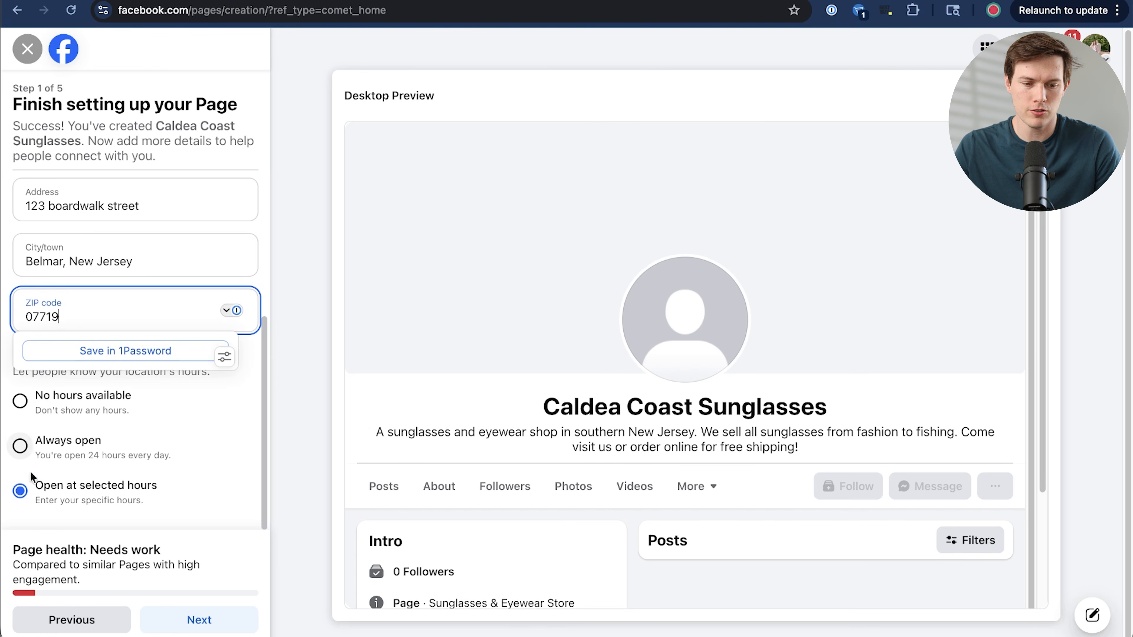
left_click(80, 502)
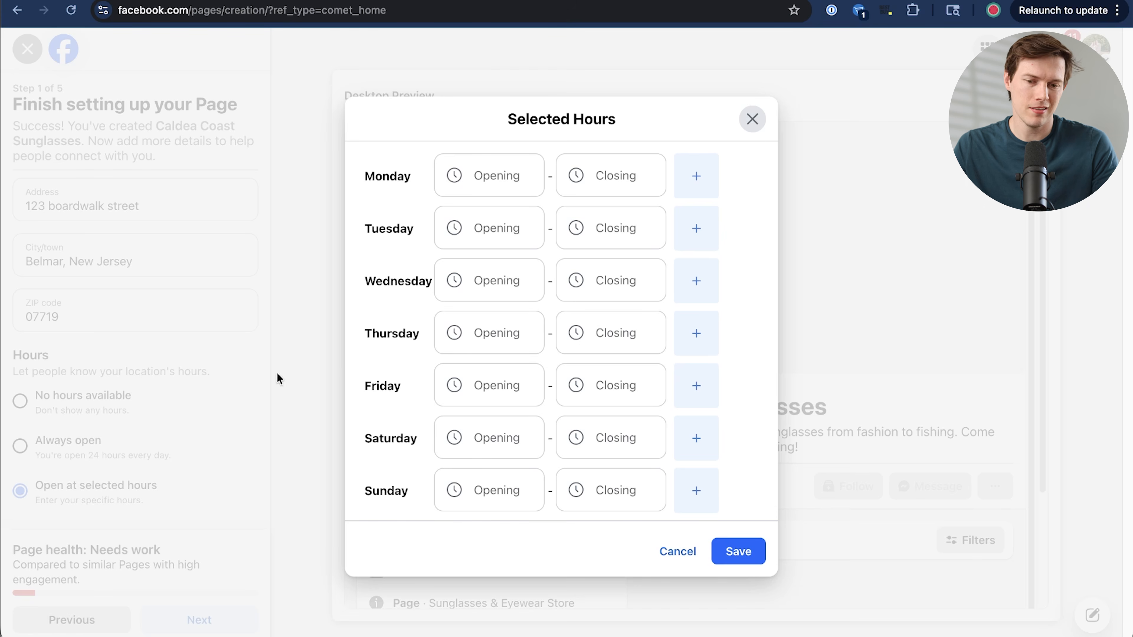
left_click(481, 184)
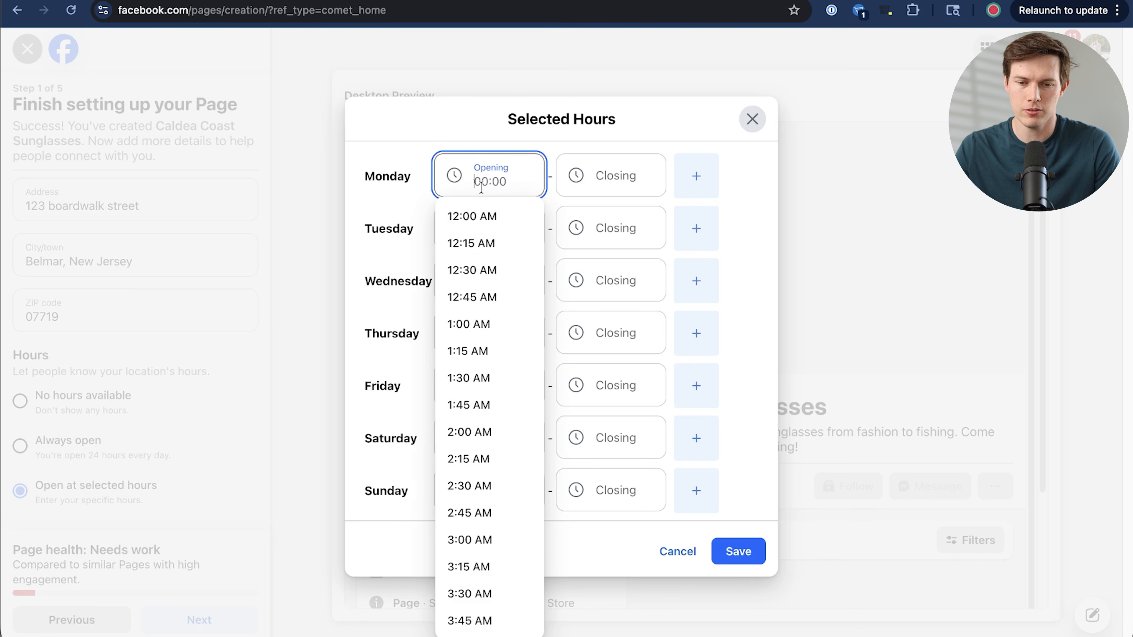
scroll(497, 431, "down", 3)
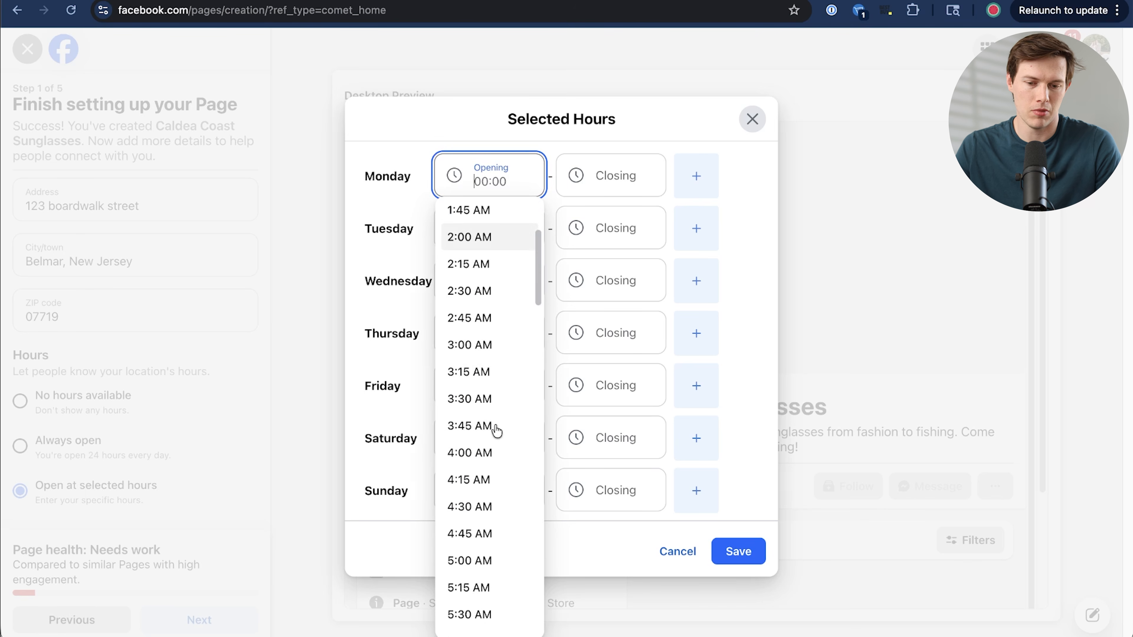
scroll(480, 318, "up", 1)
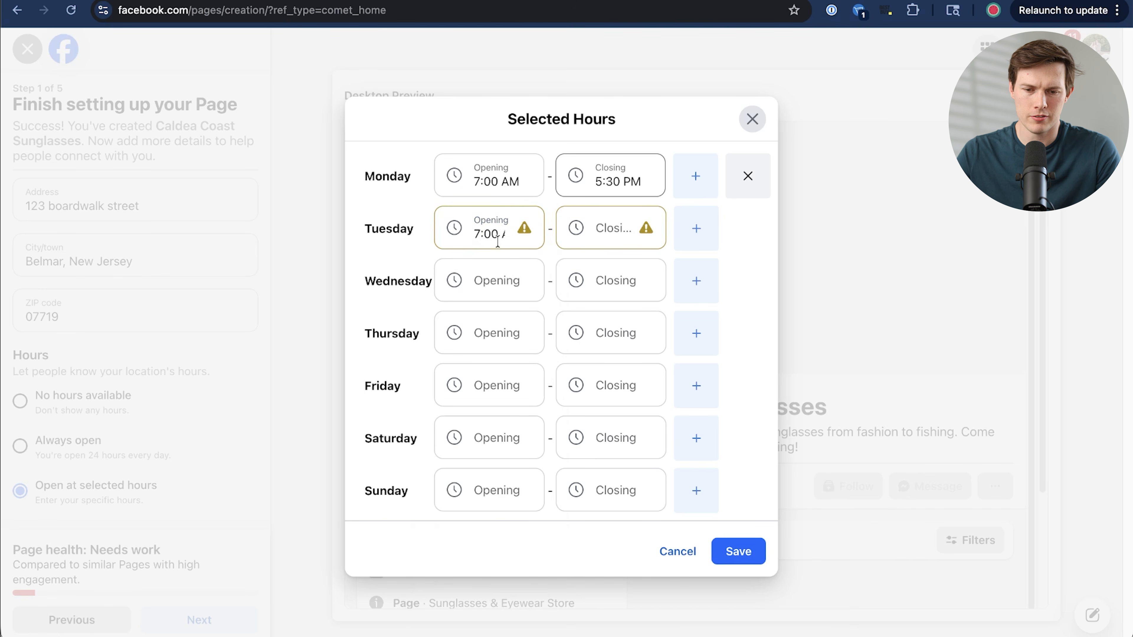
Set the opening time to 7:00 AM for every day from Tuesday through Sunday
left_click(498, 241)
double_click(500, 238)
left_click(394, 252)
left_click(474, 286)
type("7:00 AM")
left_click(391, 329)
left_click(486, 504)
type("7:00 AM")
left_click(475, 439)
type("7:00 AM")
left_click(476, 386)
type("7:00 AM")
left_click(476, 334)
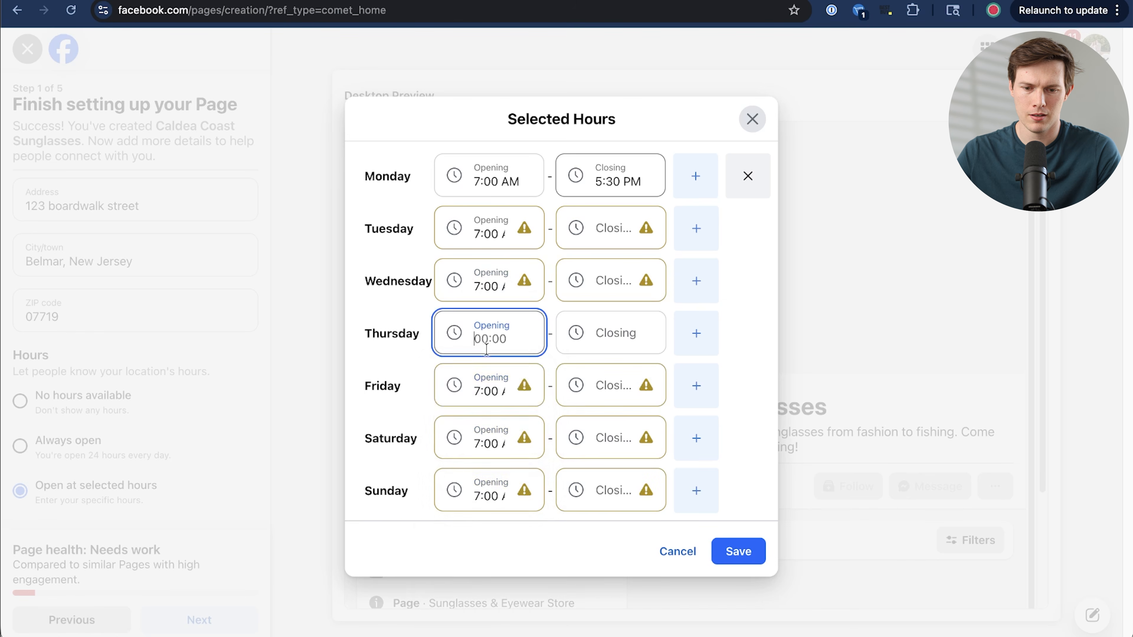
type("7:00 AM")
Copy Monday's 5:30 PM closing time to every day from Tuesday through Sunday
left_click(604, 176)
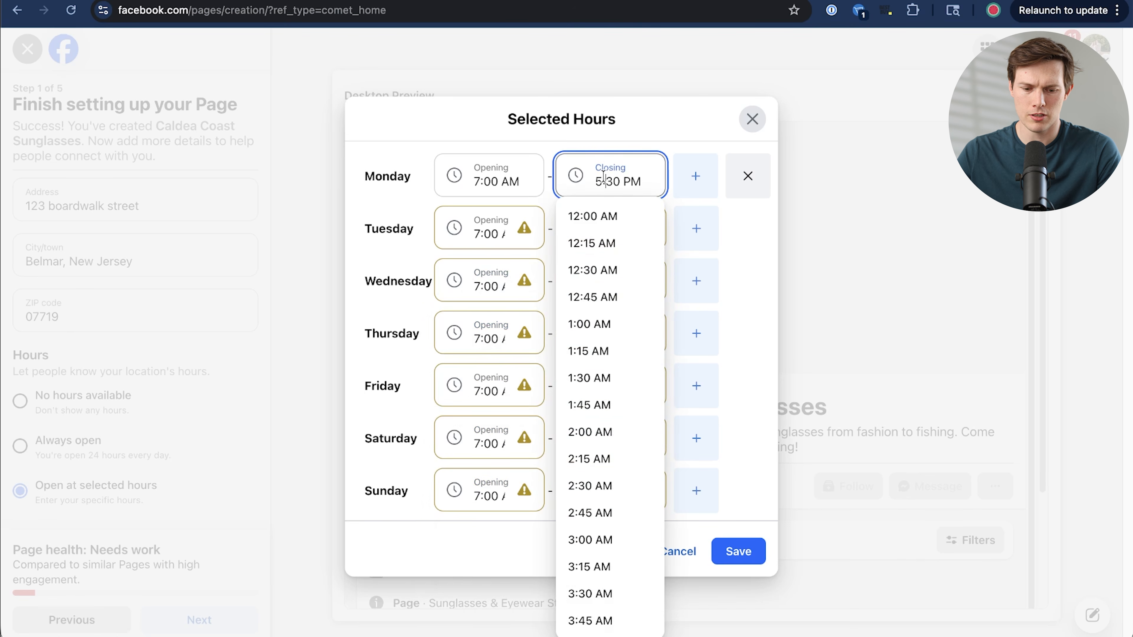
key("super+a")
key("super+c")
left_click(604, 131)
left_click(589, 495)
key("super+v")
left_click(605, 467)
left_click(609, 436)
key("super+v")
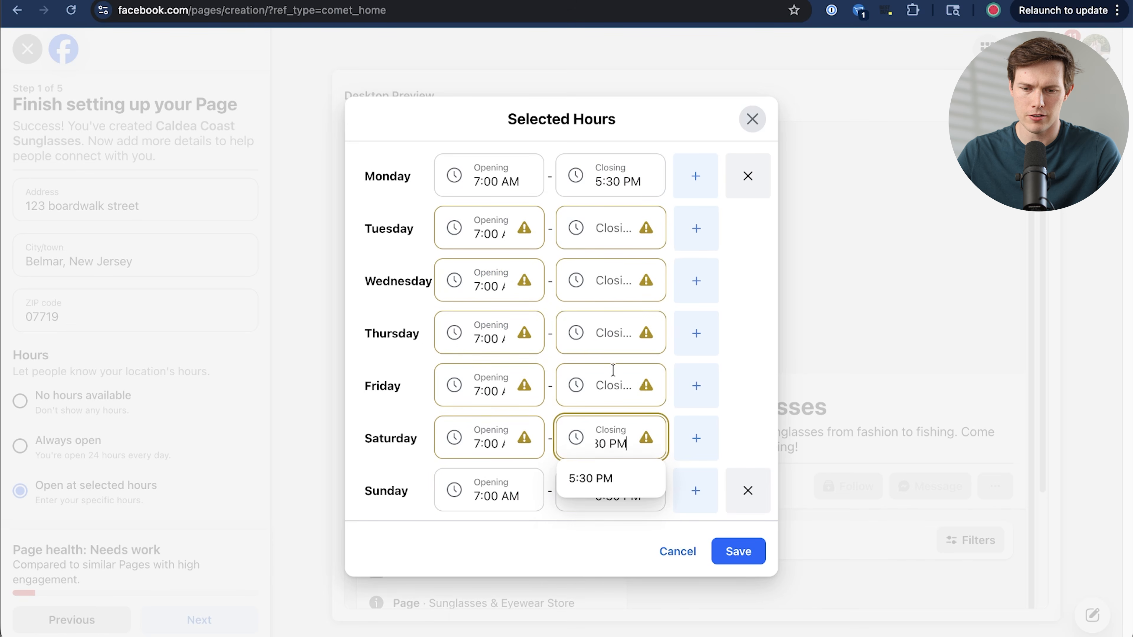
left_click(613, 370)
key("super+v")
left_click(612, 333)
key("super+v")
left_click(611, 281)
key("super+v")
left_click(609, 225)
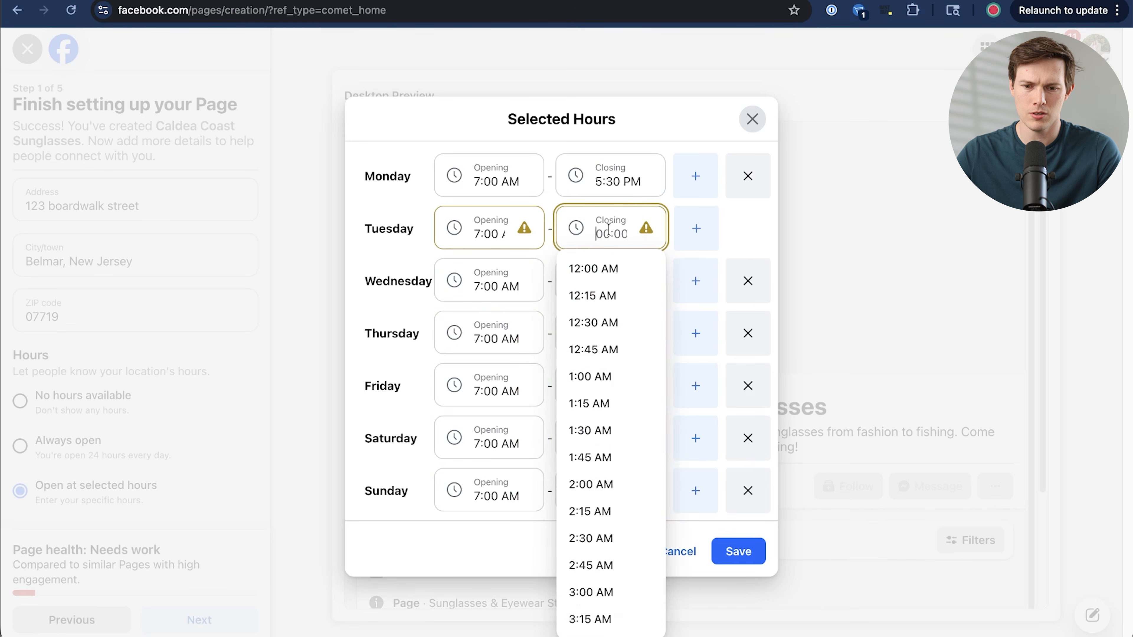
key("super+v")
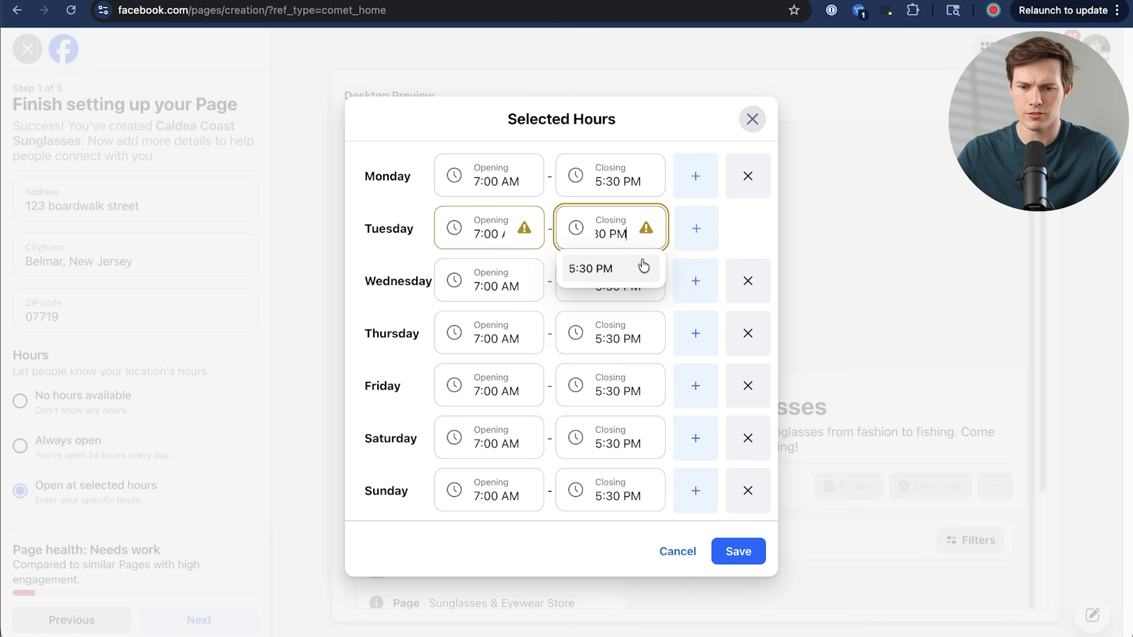
left_click(611, 269)
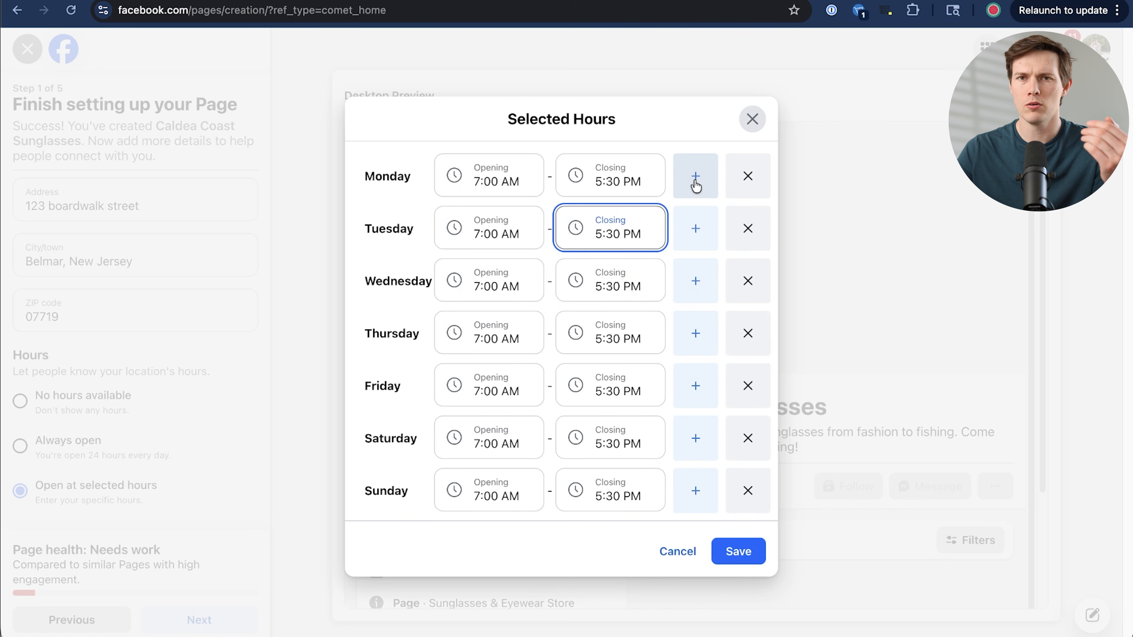
Add a second time slot for Monday, remove it again, and save the weekly hours
left_click(696, 186)
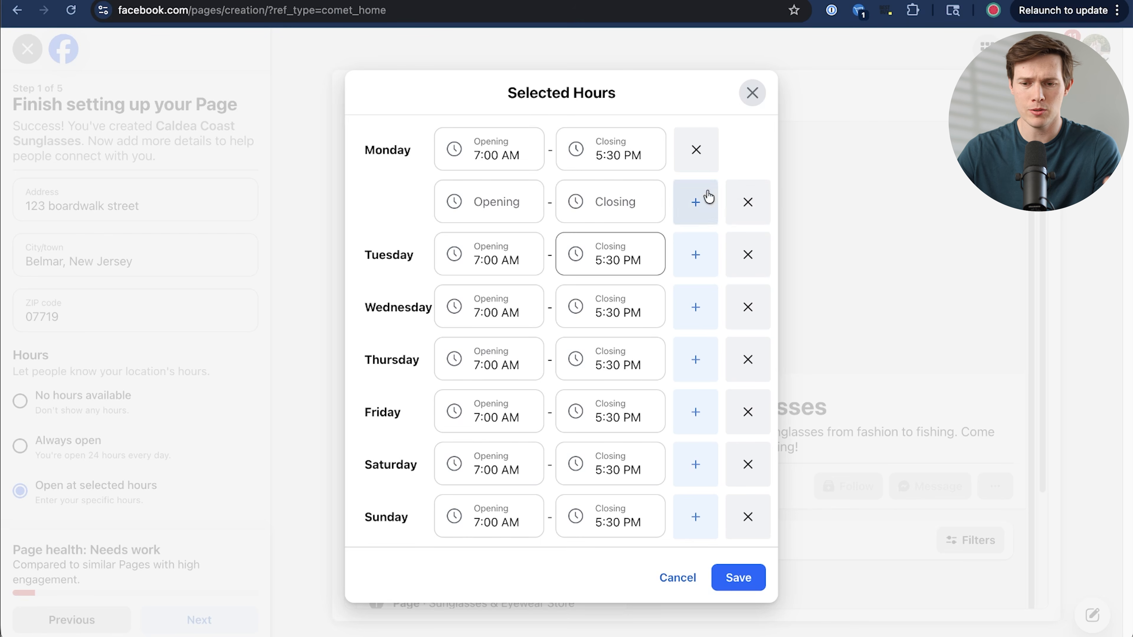
left_click(741, 202)
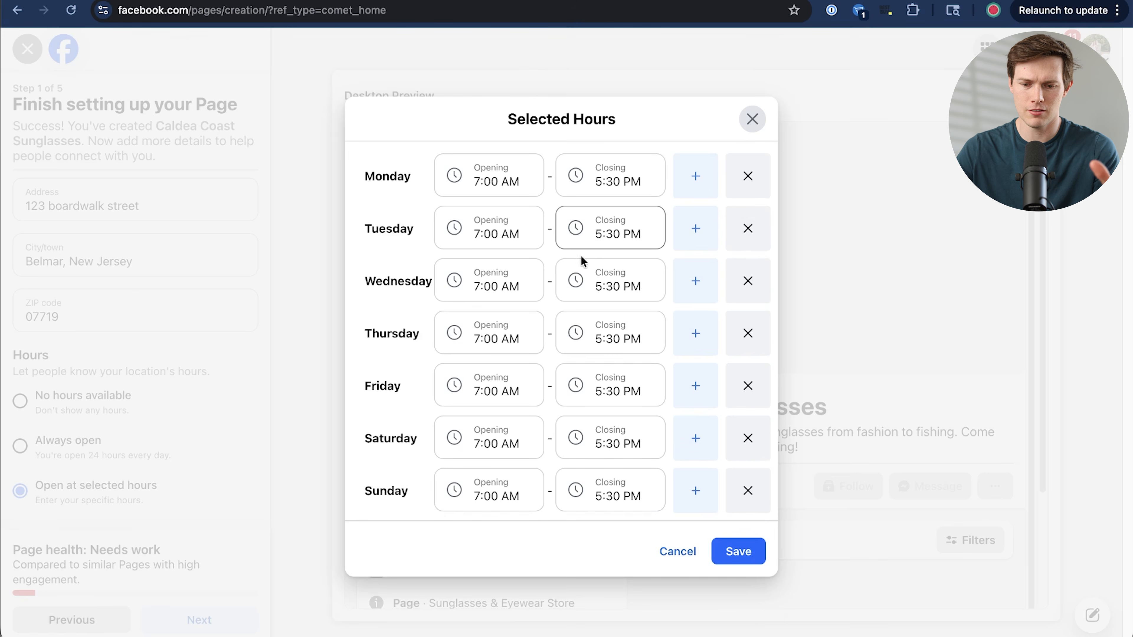
left_click(746, 552)
scroll(205, 350, "up", 5)
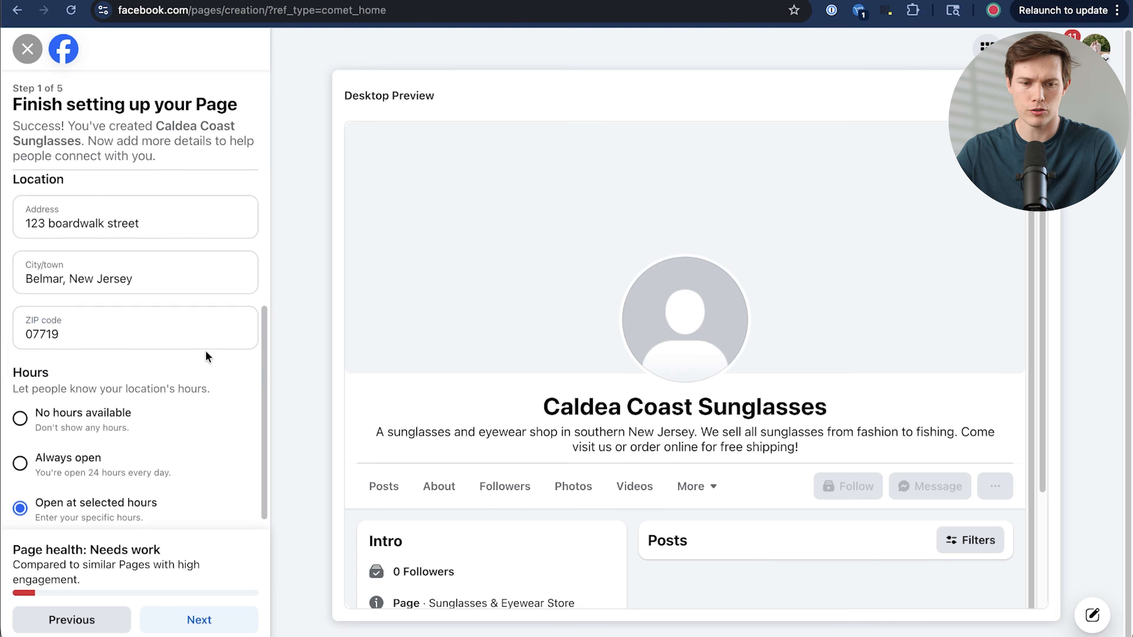
scroll(207, 357, "down", 5)
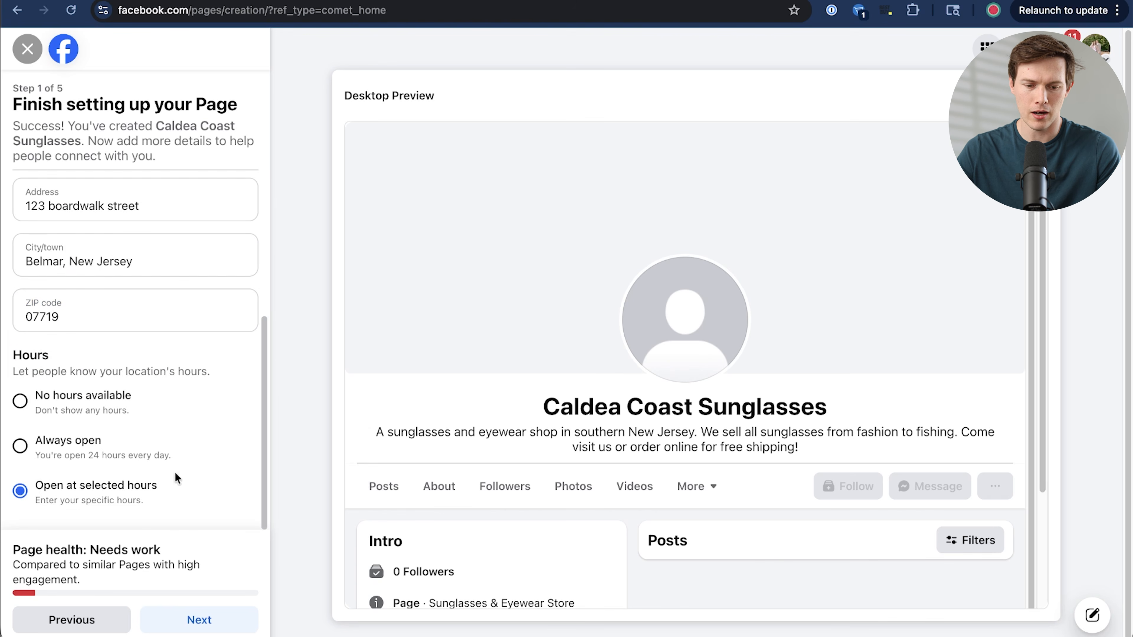
Submit the Page's contact and location details, and open the street address for editing
left_click(202, 624)
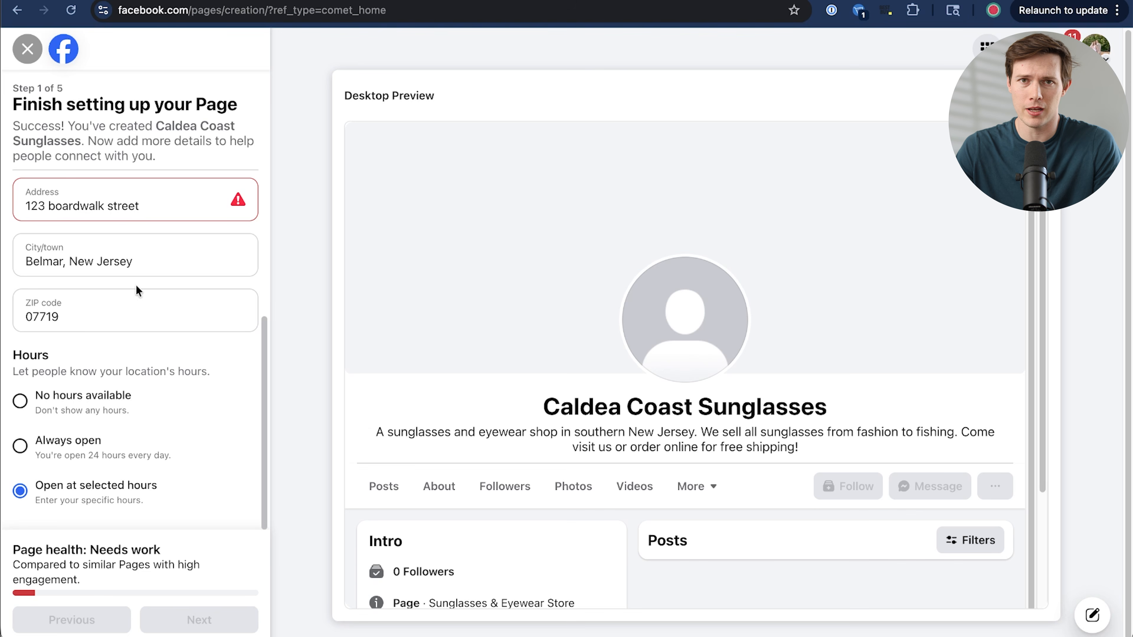
left_click(157, 197)
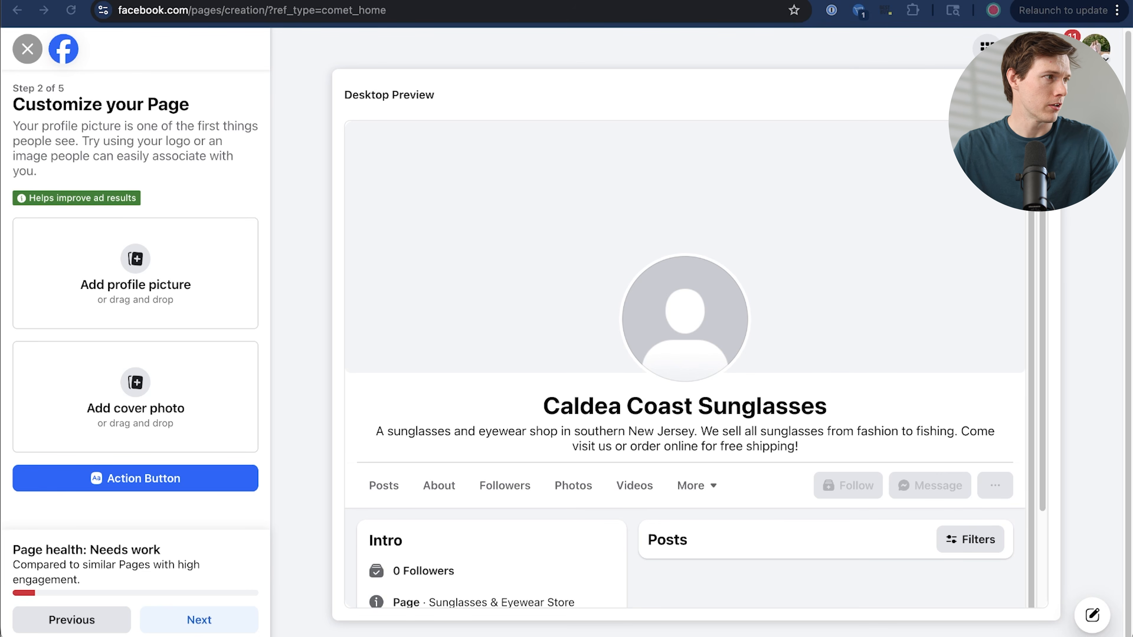
Add the beach sunglasses image as profile picture and the beach volleyball image as cover photo, repositioned to show the raised arm and ball
left_click_drag(169, 464, 160, 275)
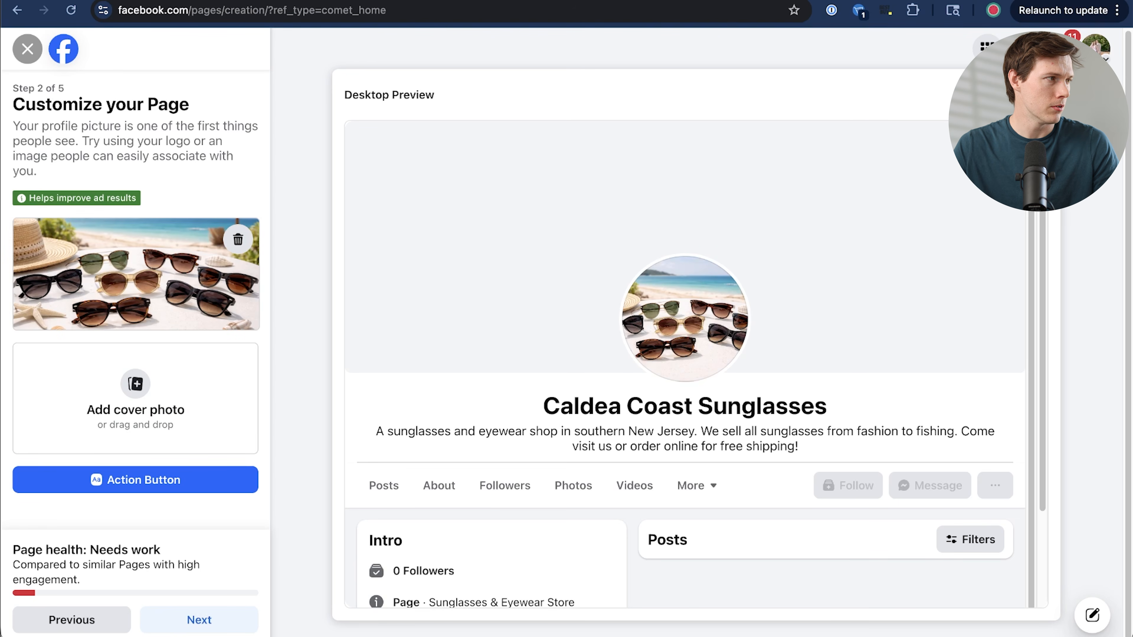
left_click_drag(165, 393, 149, 394)
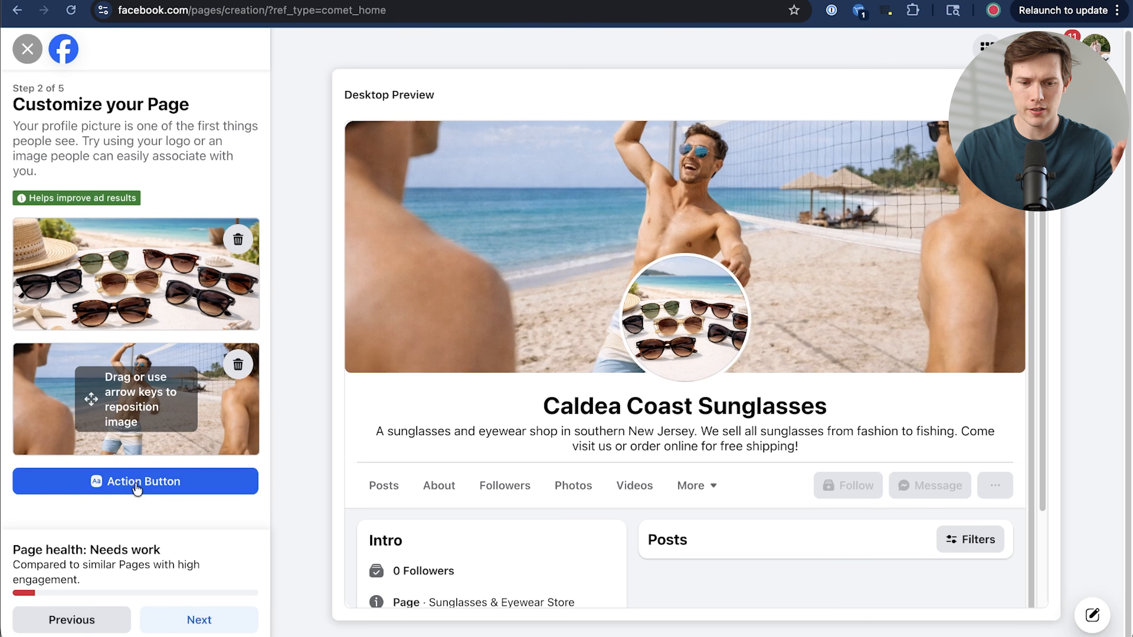
left_click_drag(202, 439, 175, 424)
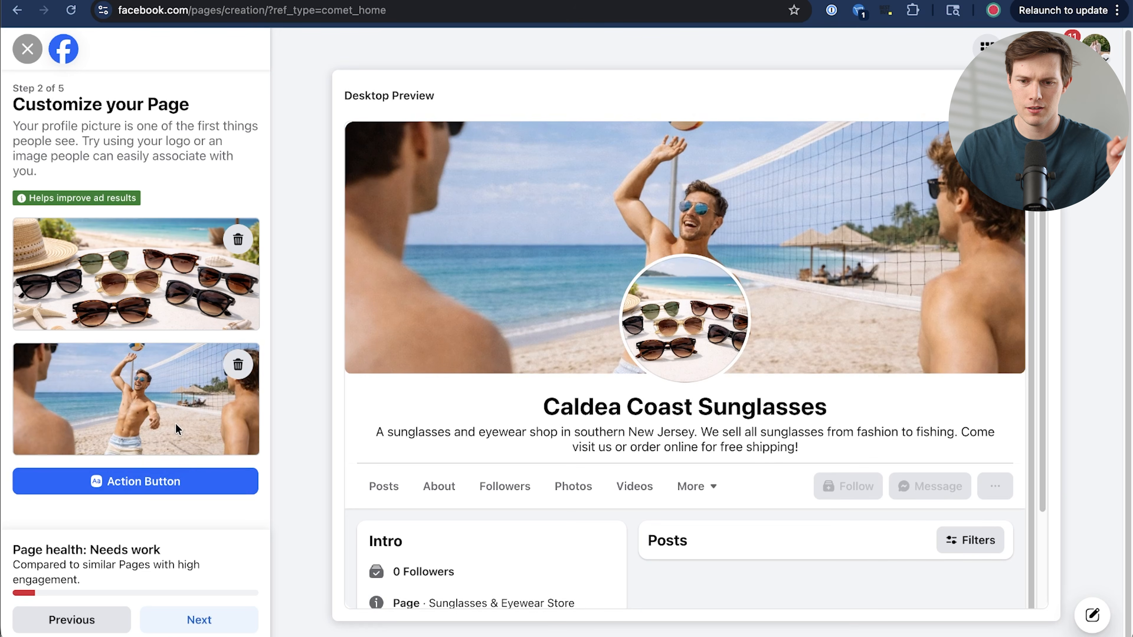
Review the available action button options for the Page and choose Contact us
left_click(165, 487)
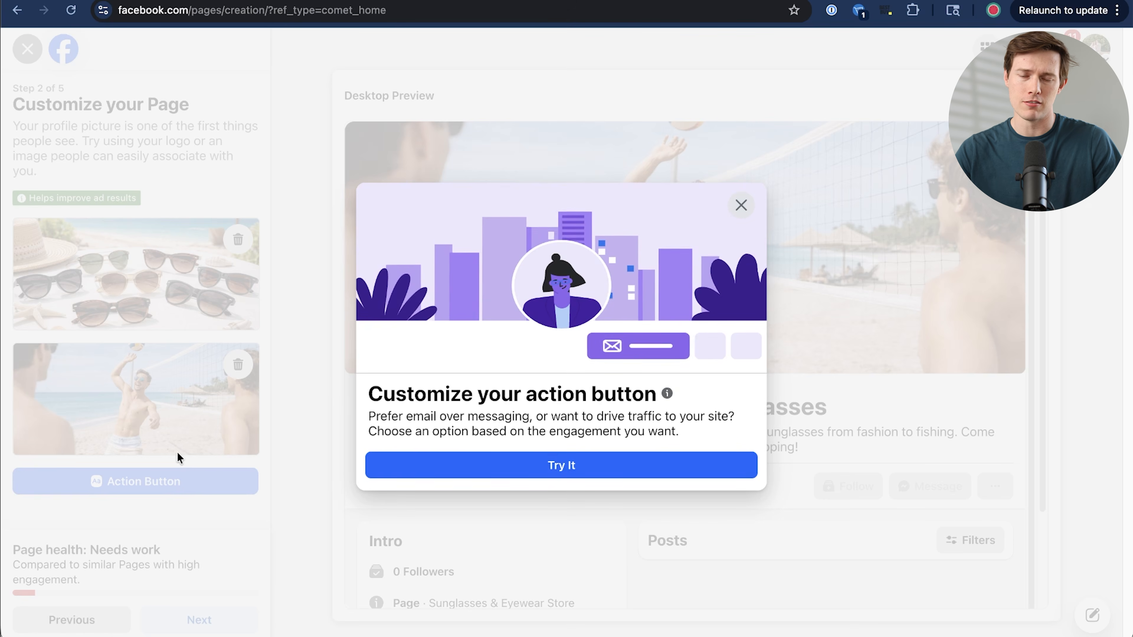
left_click(569, 468)
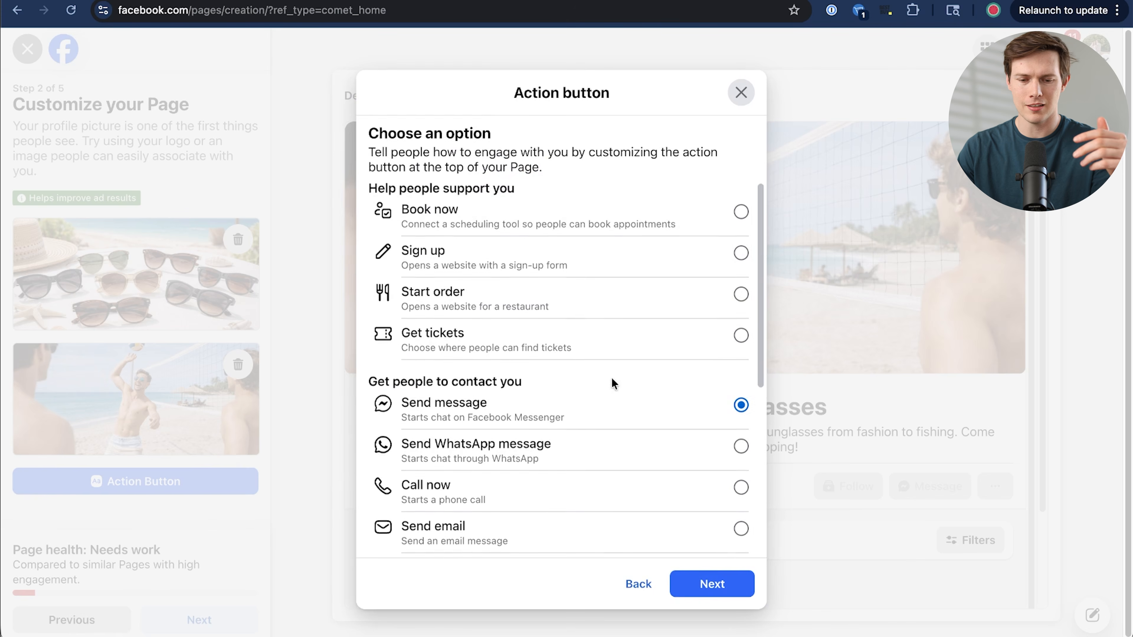
scroll(612, 383, "down", 4)
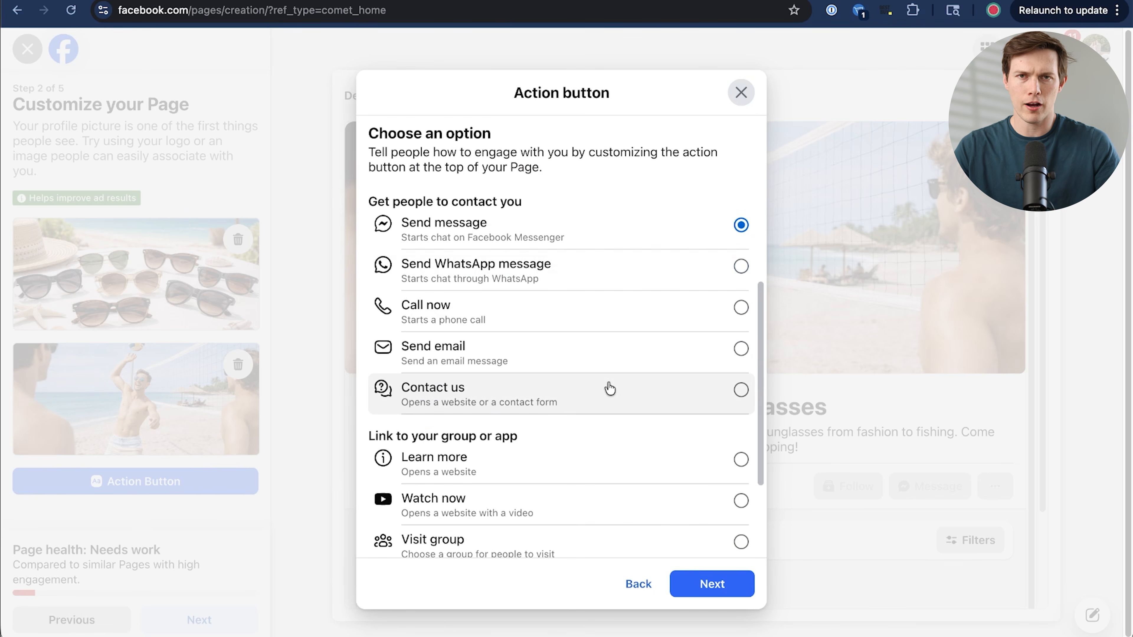
scroll(610, 388, "down", 1)
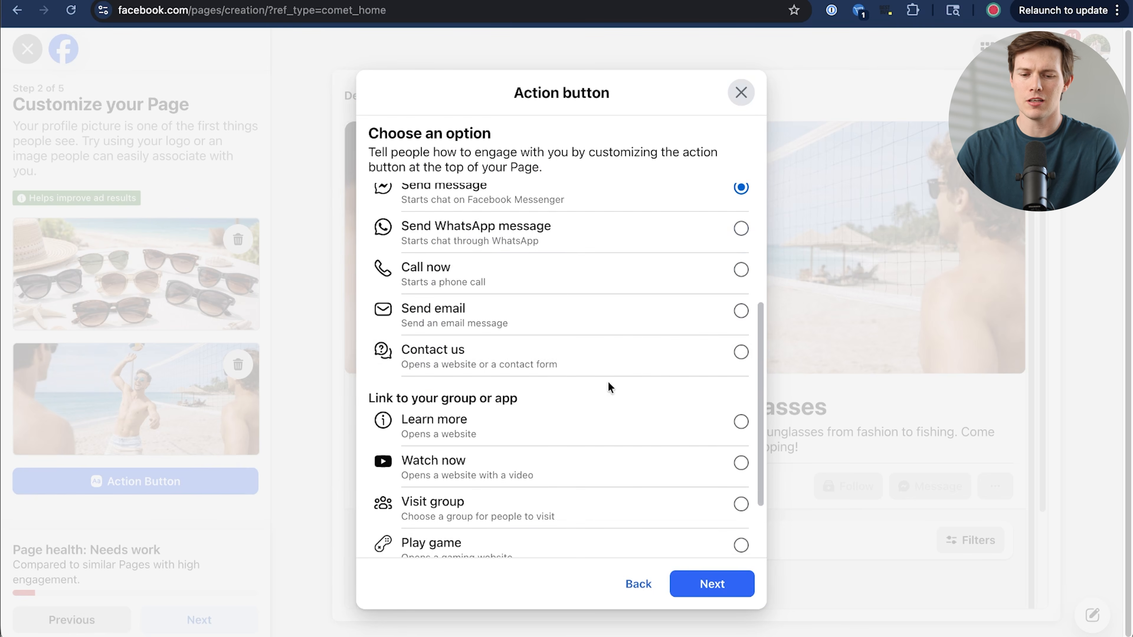
scroll(610, 388, "down", 3)
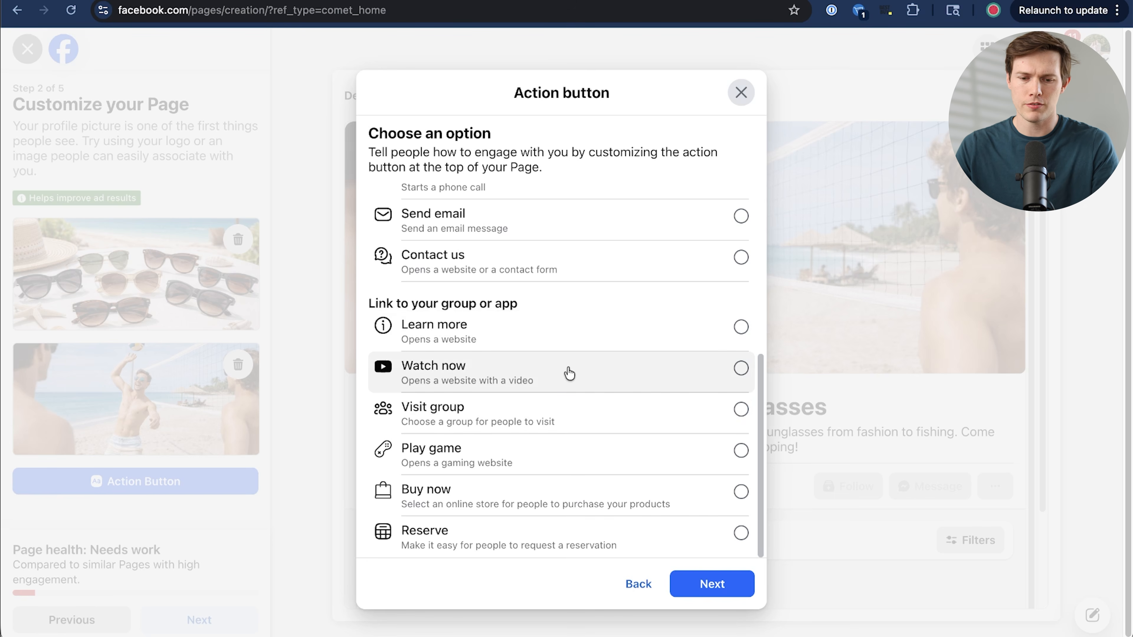
scroll(566, 455, "up", 3)
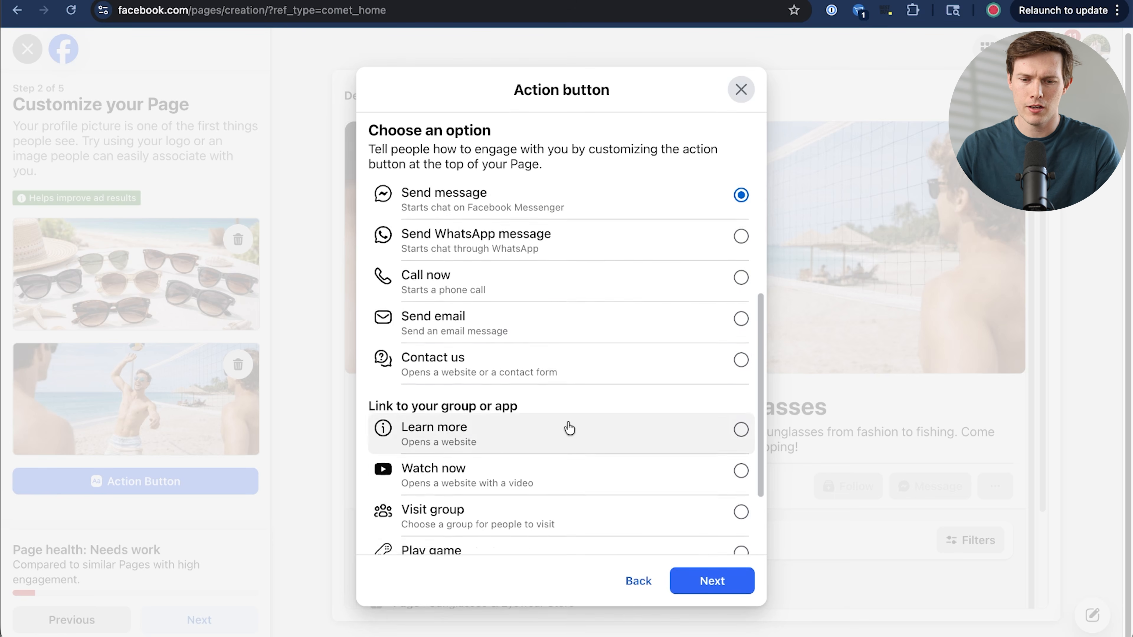
scroll(568, 431, "up", 2)
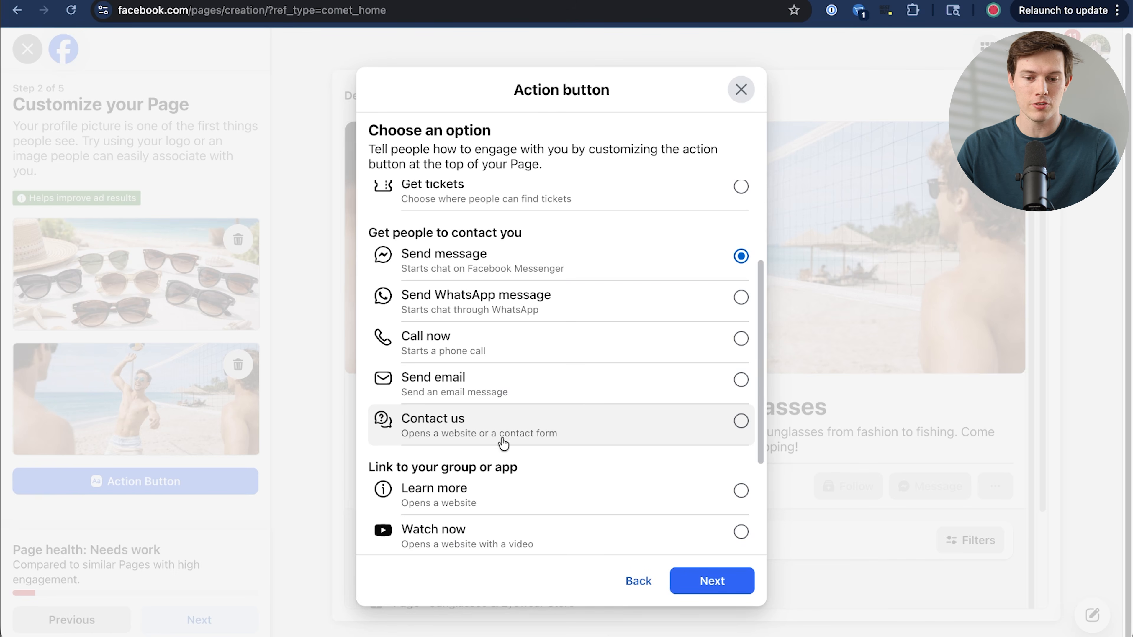
left_click(575, 435)
left_click(710, 583)
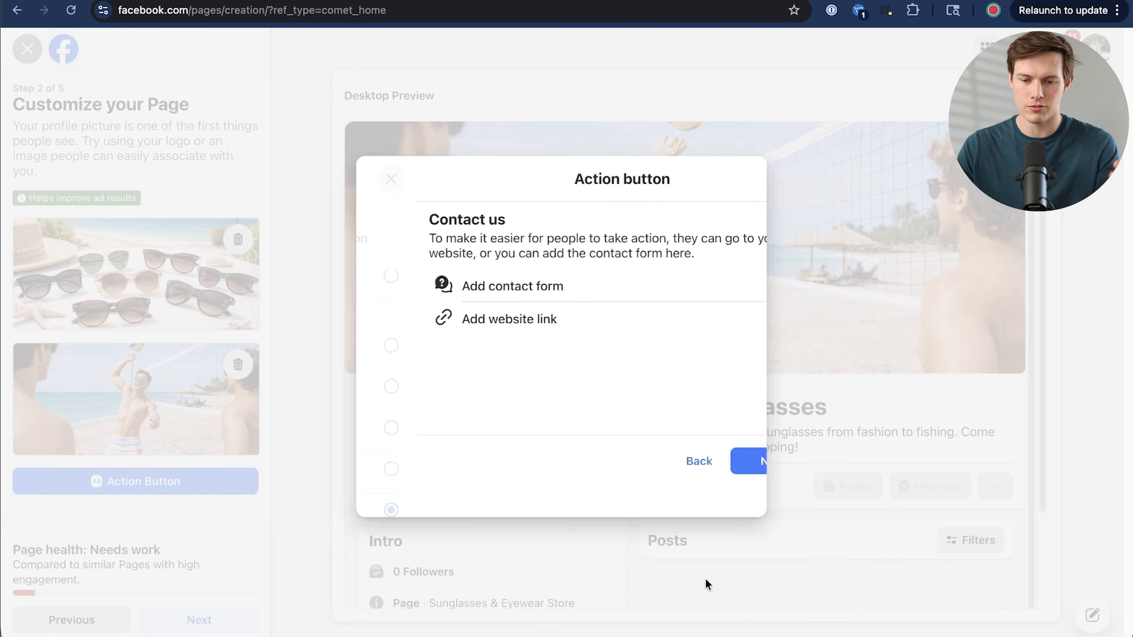
left_click(647, 343)
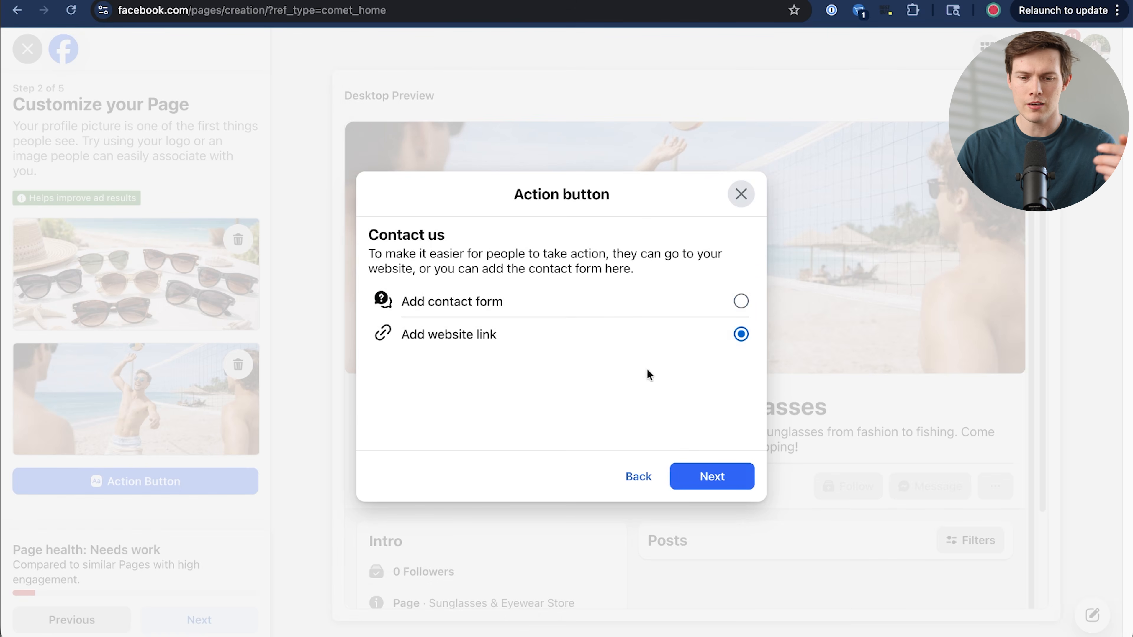
left_click(716, 476)
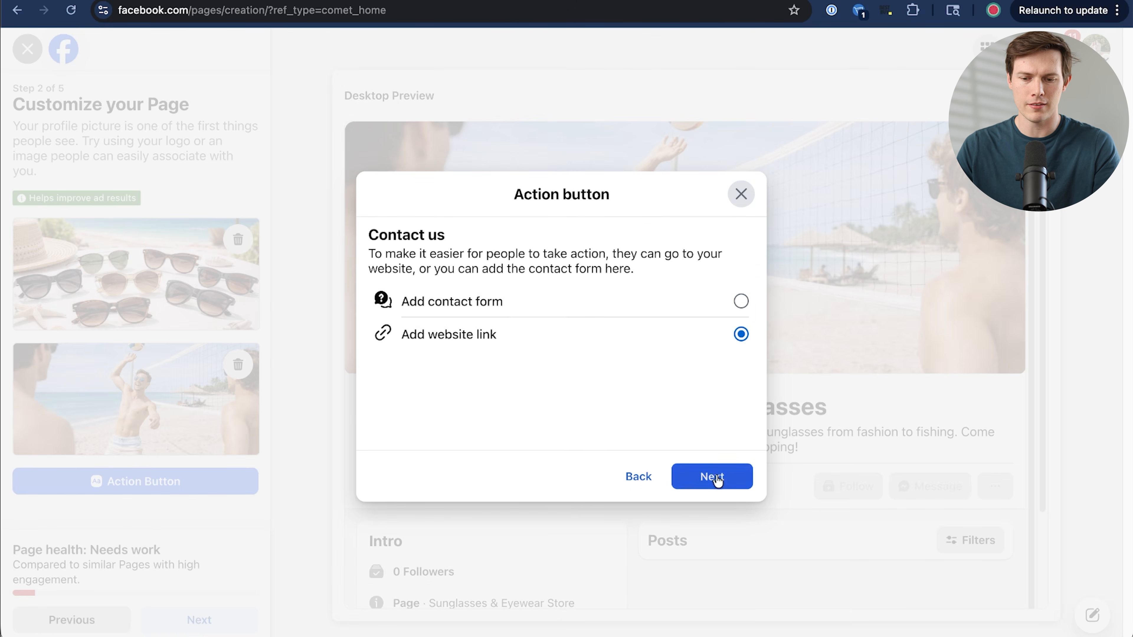
left_click(542, 315)
type("https://")
type("santrelmedia.com")
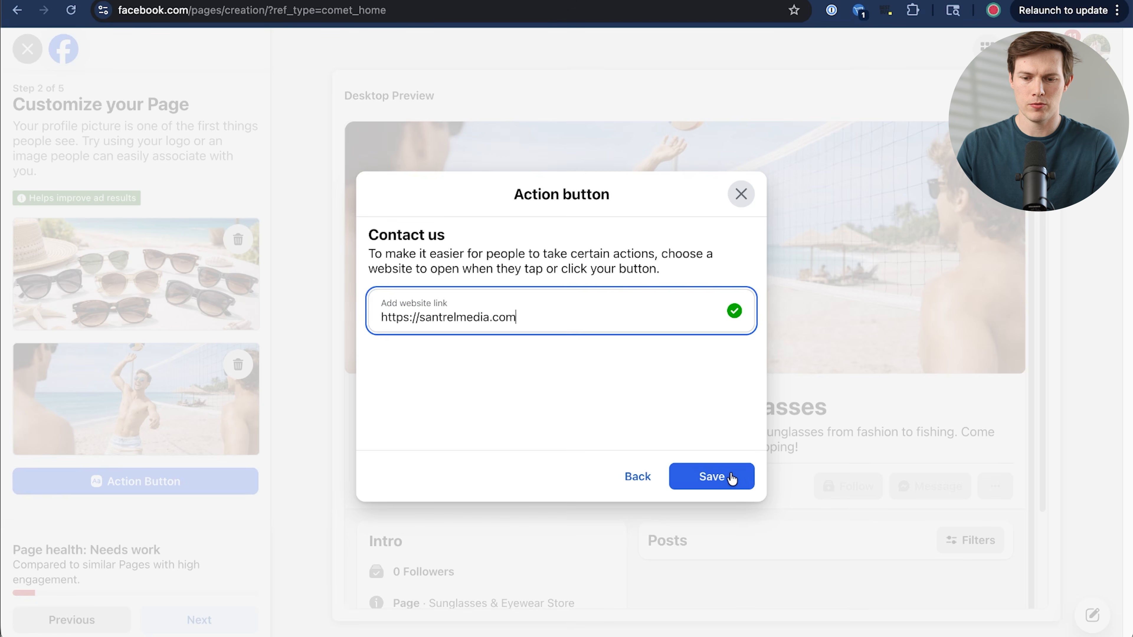
left_click(731, 477)
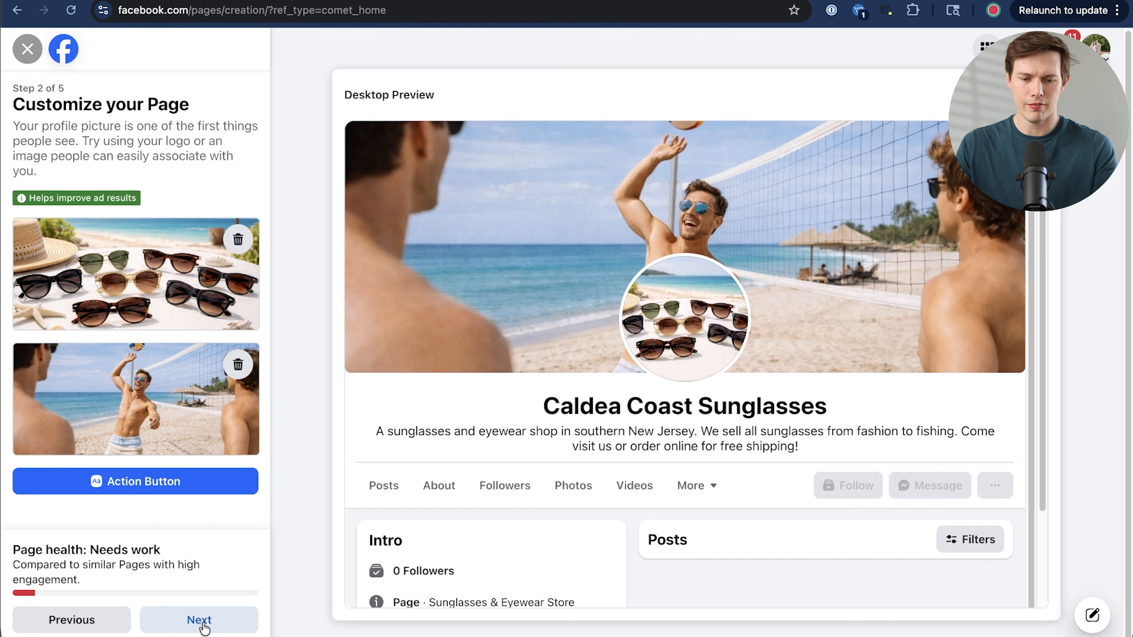
Leave the Page customization step, skipping both the WhatsApp connection and the friend invitations
left_click(199, 620)
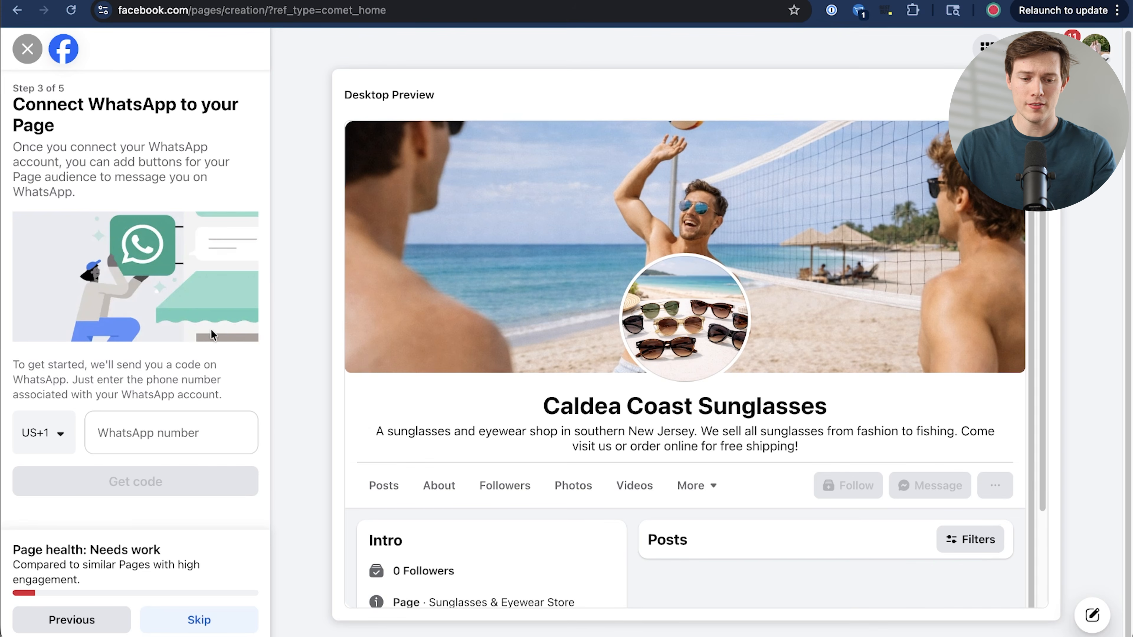
left_click(198, 620)
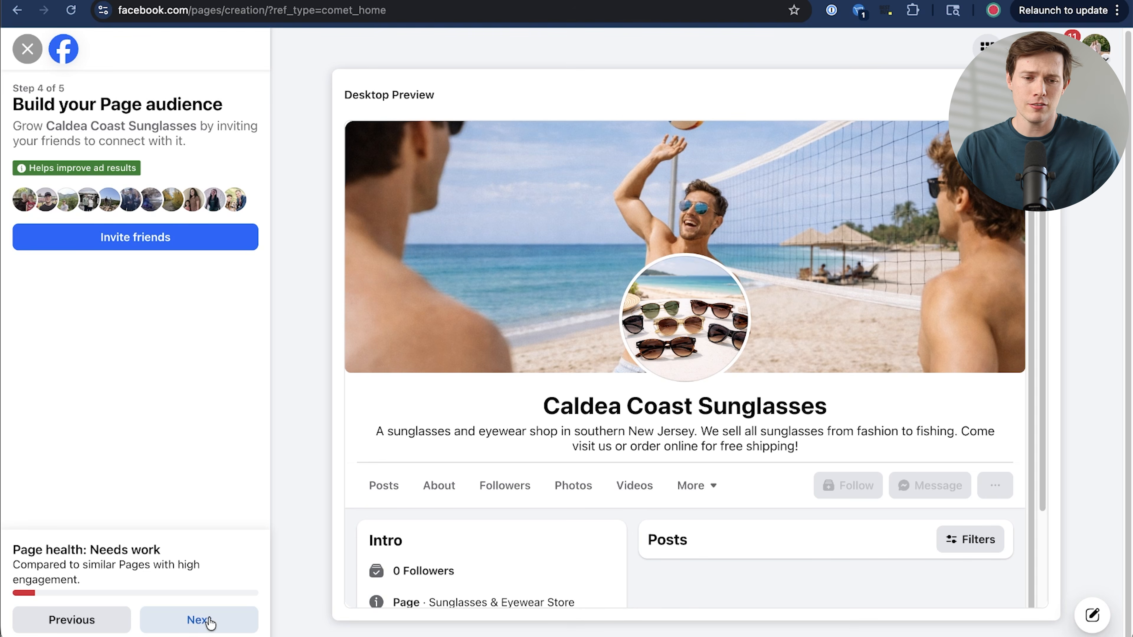
left_click(202, 622)
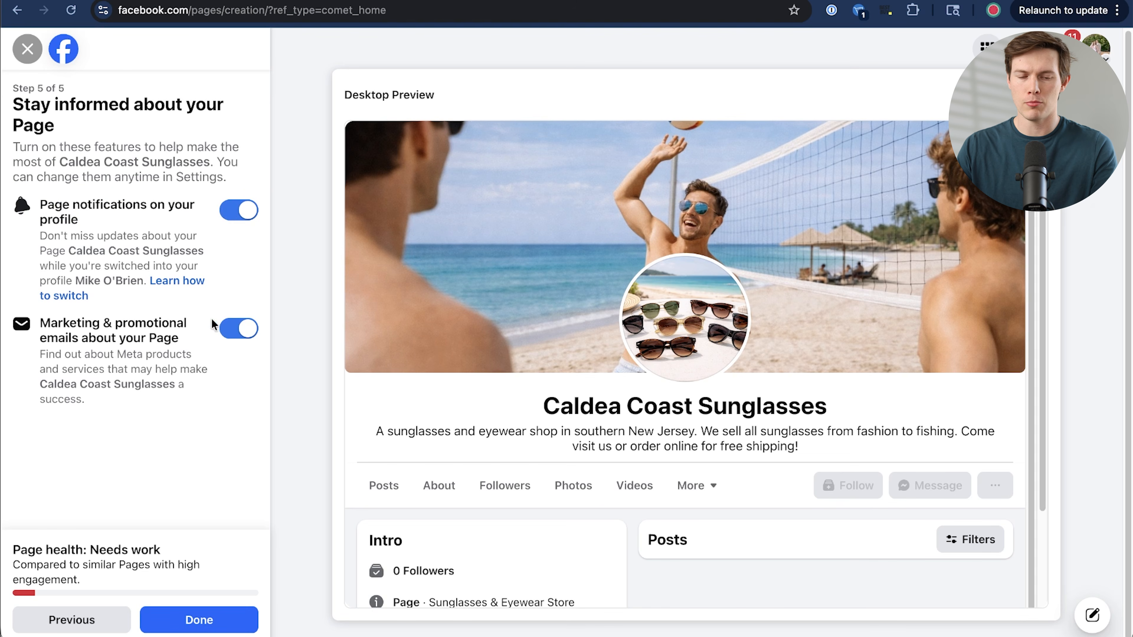
Turn off Page notifications and marketing emails, and finish the Page setup
left_click(225, 330)
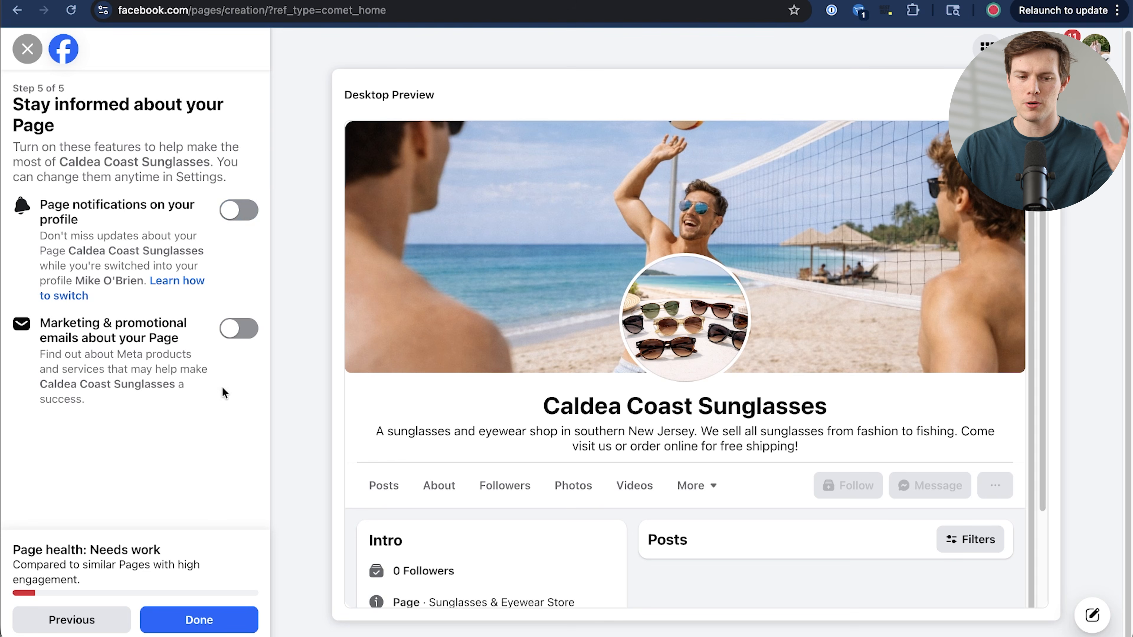
left_click(224, 623)
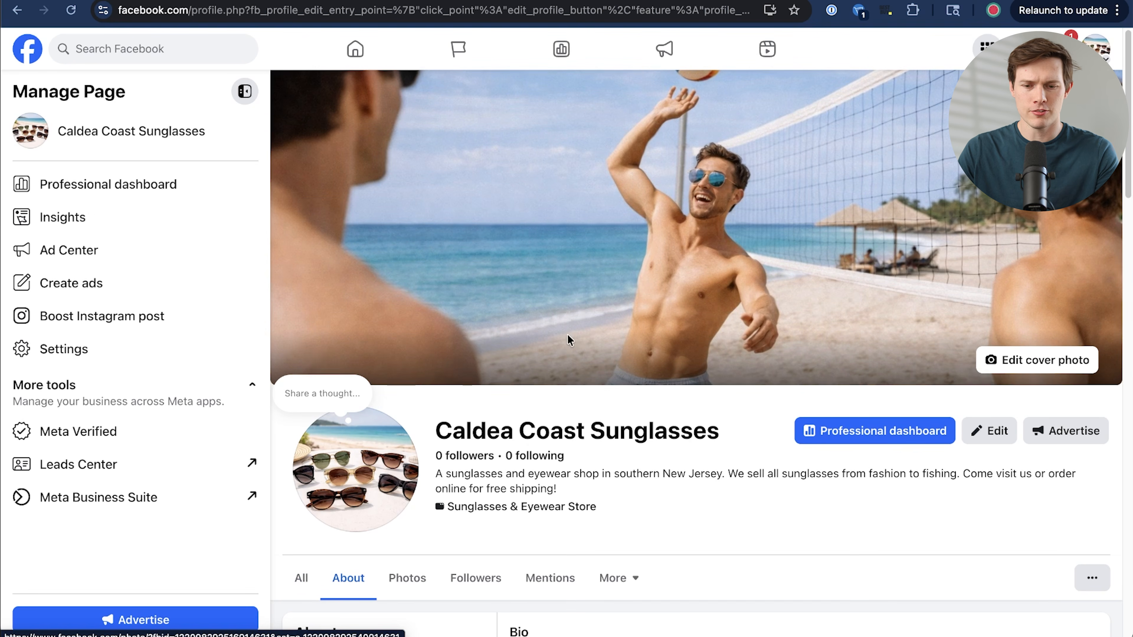
Look over the new Page's About intro and its main view with details, contact info and posts
scroll(789, 358, "down", 8)
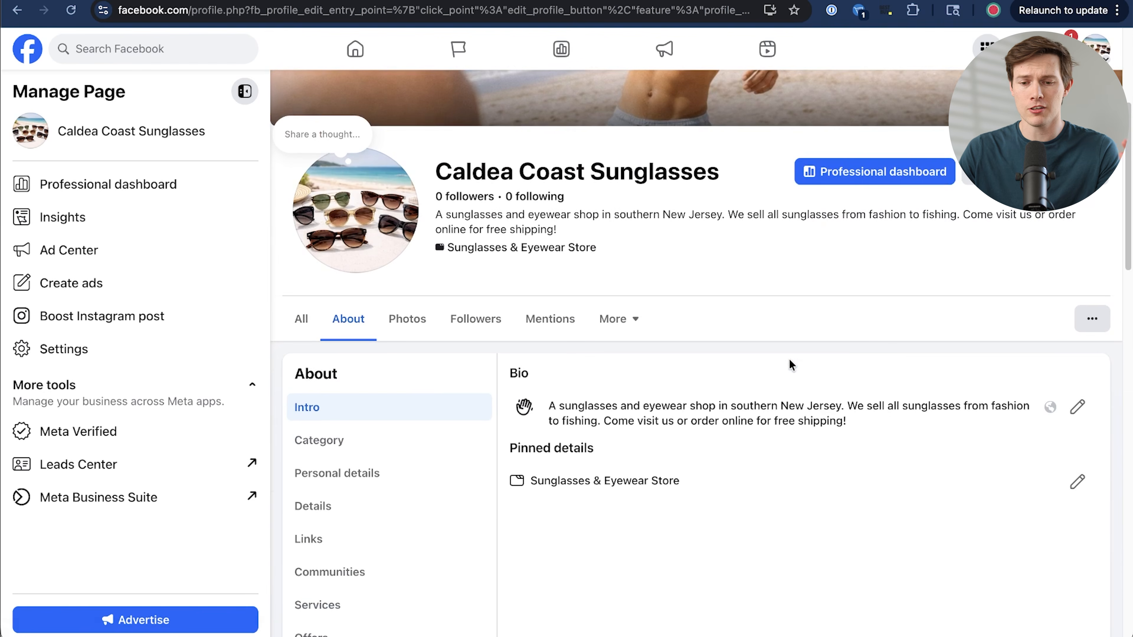
scroll(789, 359, "down", 2)
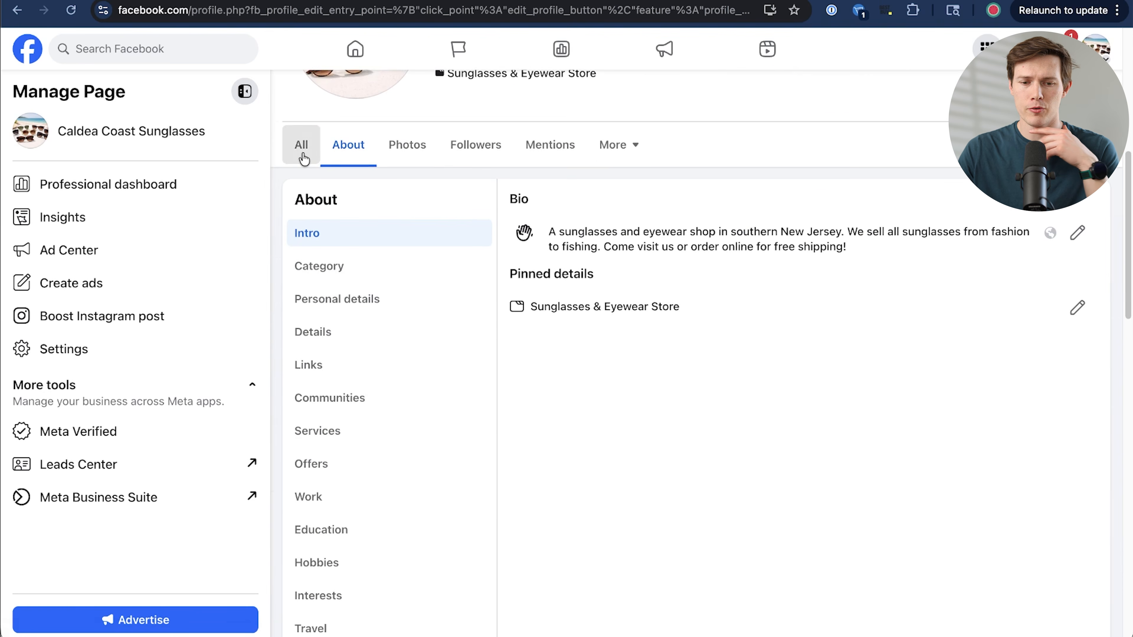
left_click(301, 144)
scroll(606, 314, "down", 6)
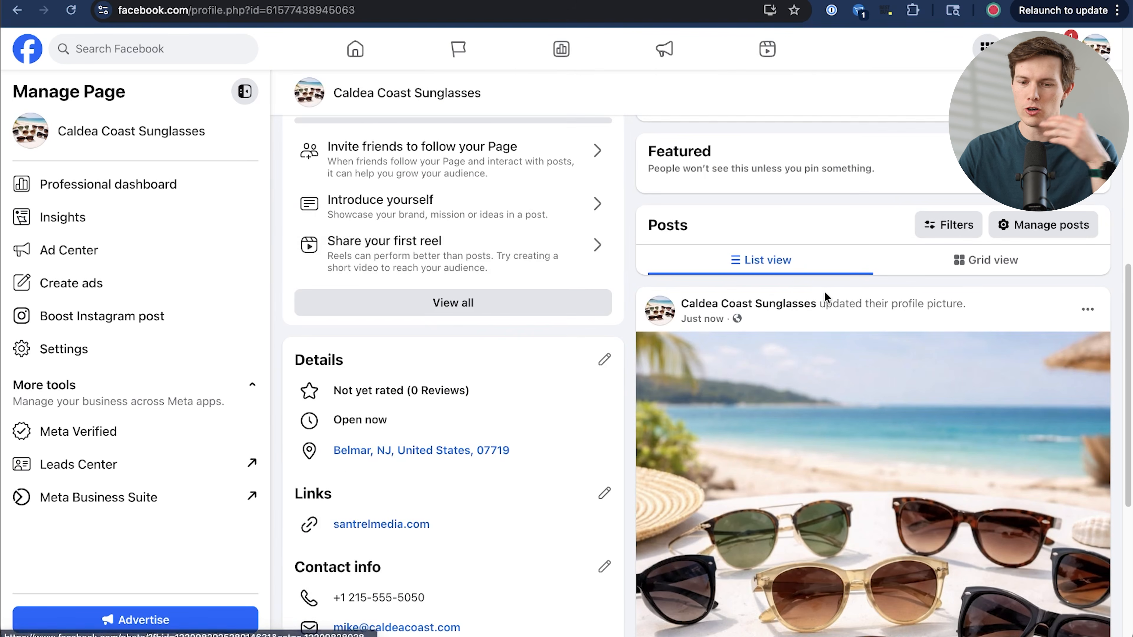
scroll(823, 294, "down", 1)
scroll(741, 334, "up", 6)
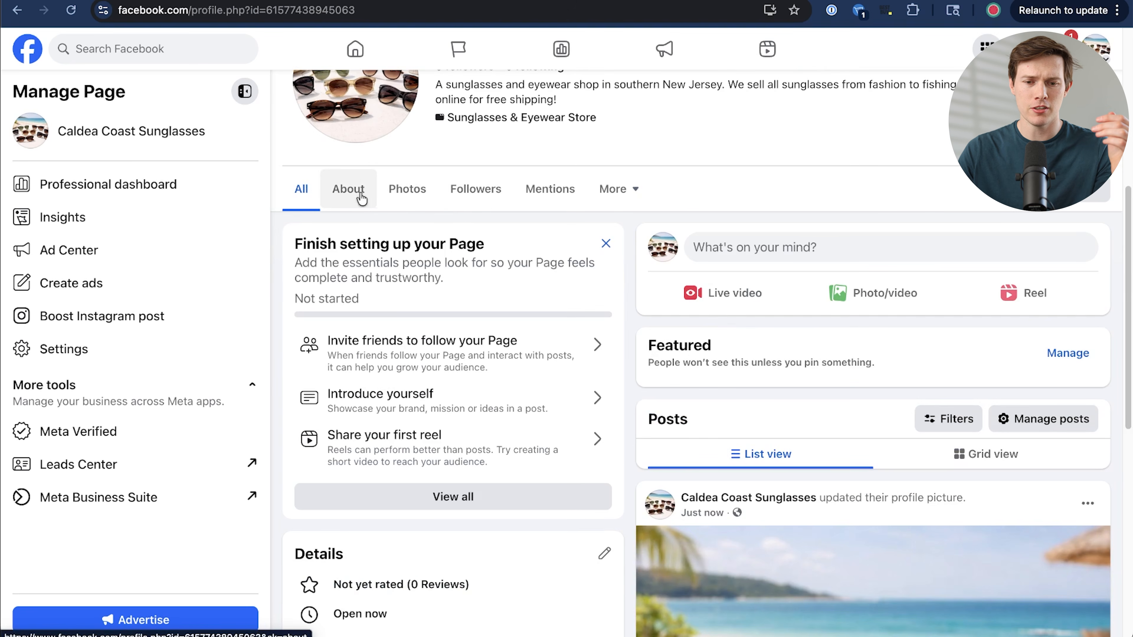
Browse the Page's About, Photos, Followers and Mentions sections and the list of additional sections
left_click(343, 191)
scroll(659, 285, "down", 2)
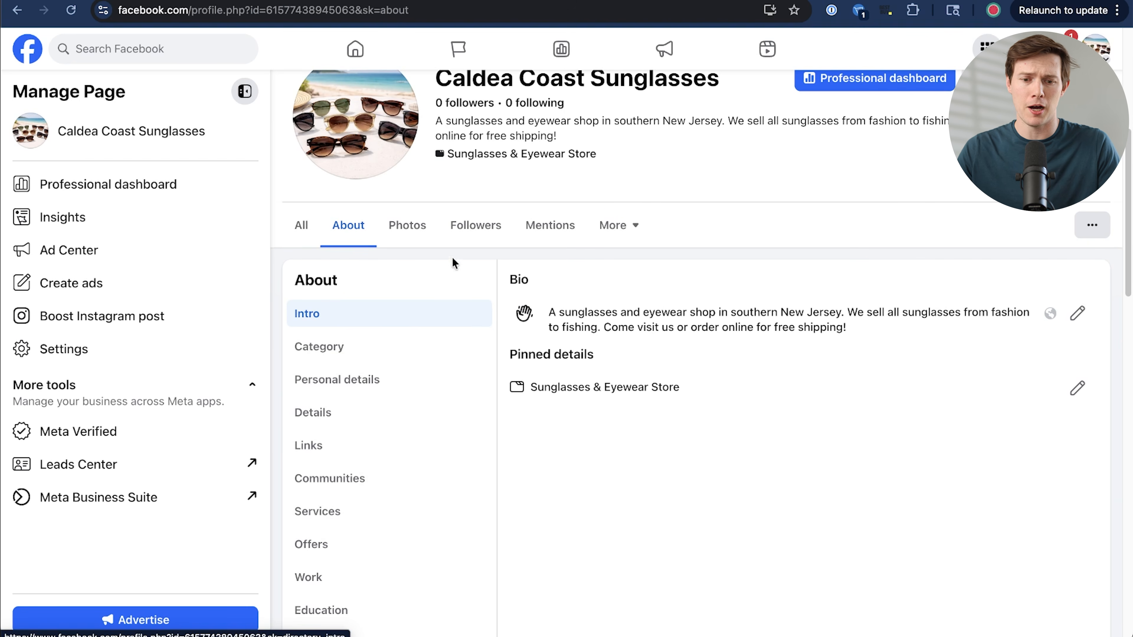
left_click(406, 227)
left_click(488, 225)
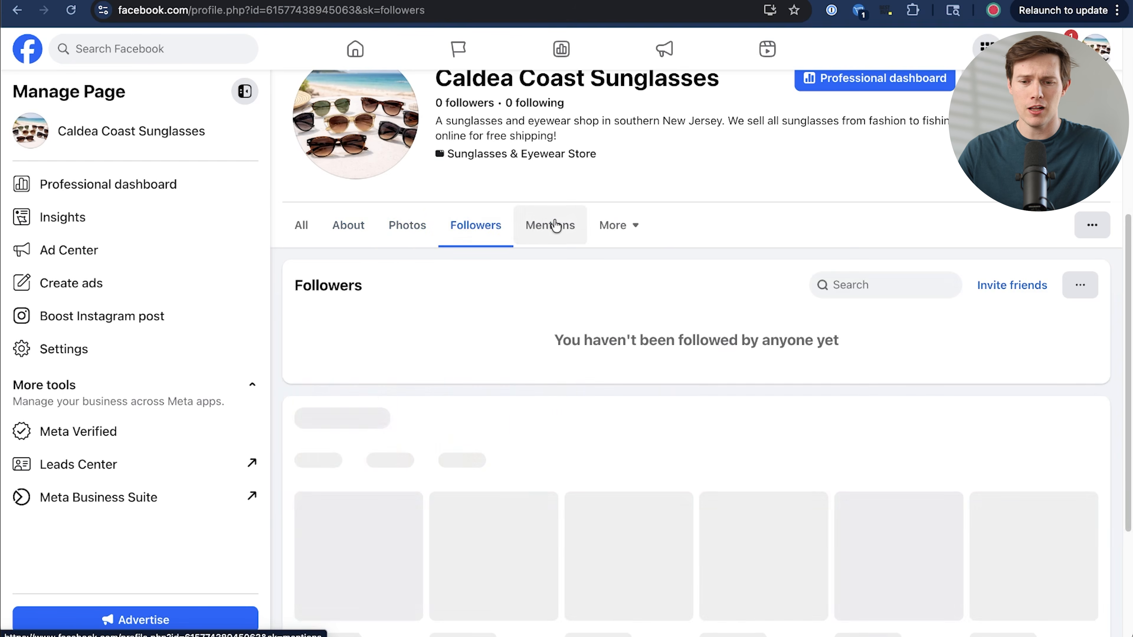
left_click(551, 225)
scroll(629, 328, "up", 3)
left_click(618, 355)
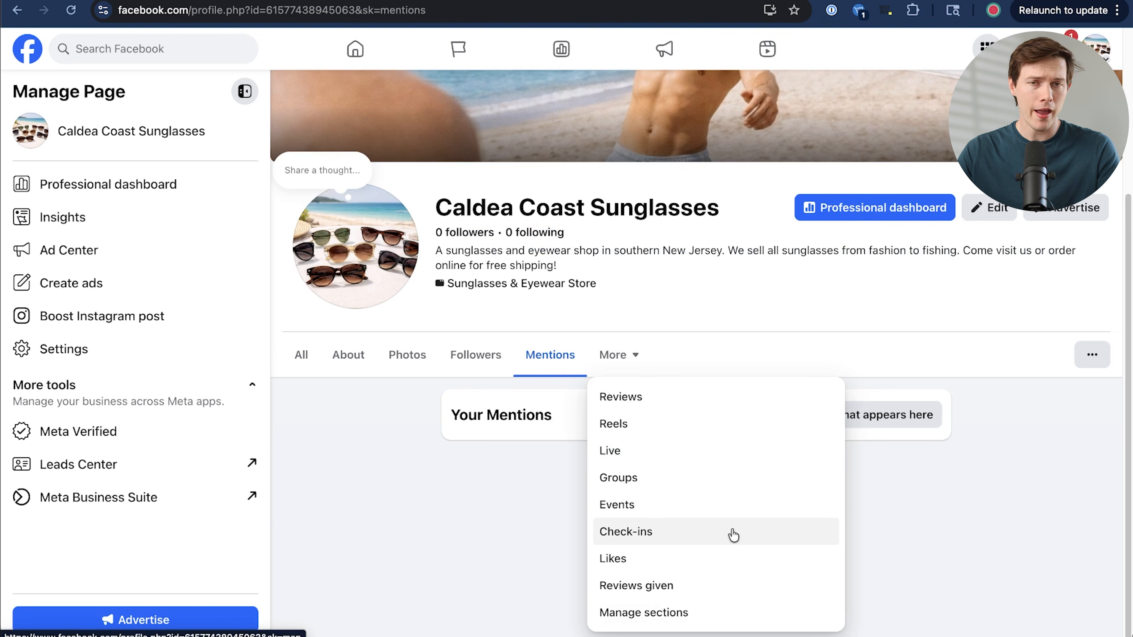
Return to the Page's All view and examine the setup checklist, details, links and contact info
left_click(302, 358)
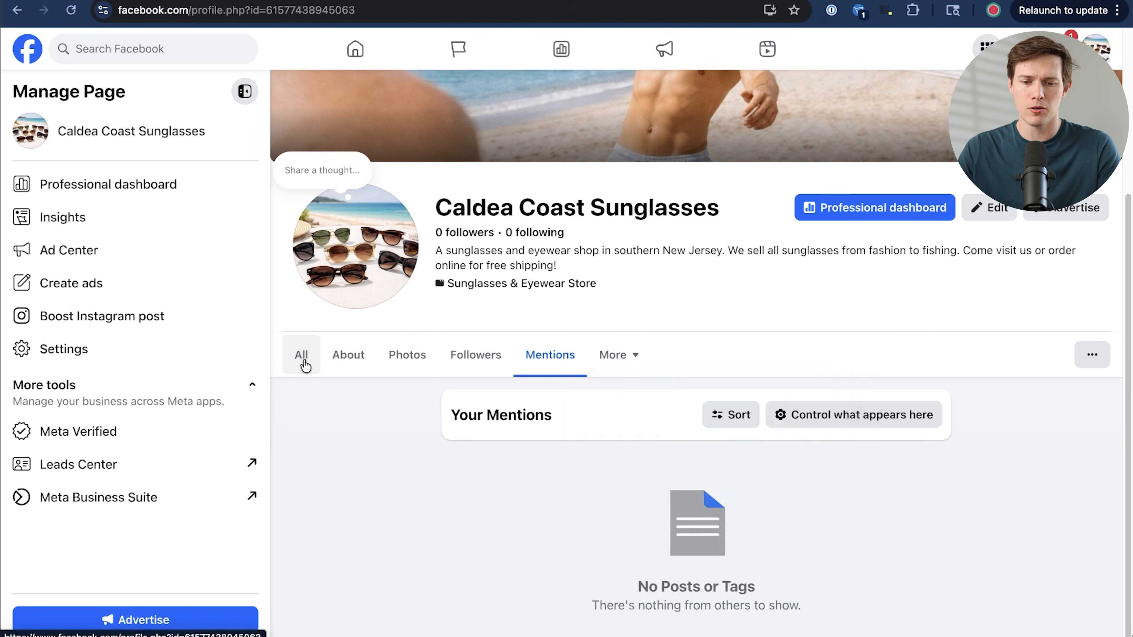
scroll(529, 334, "down", 3)
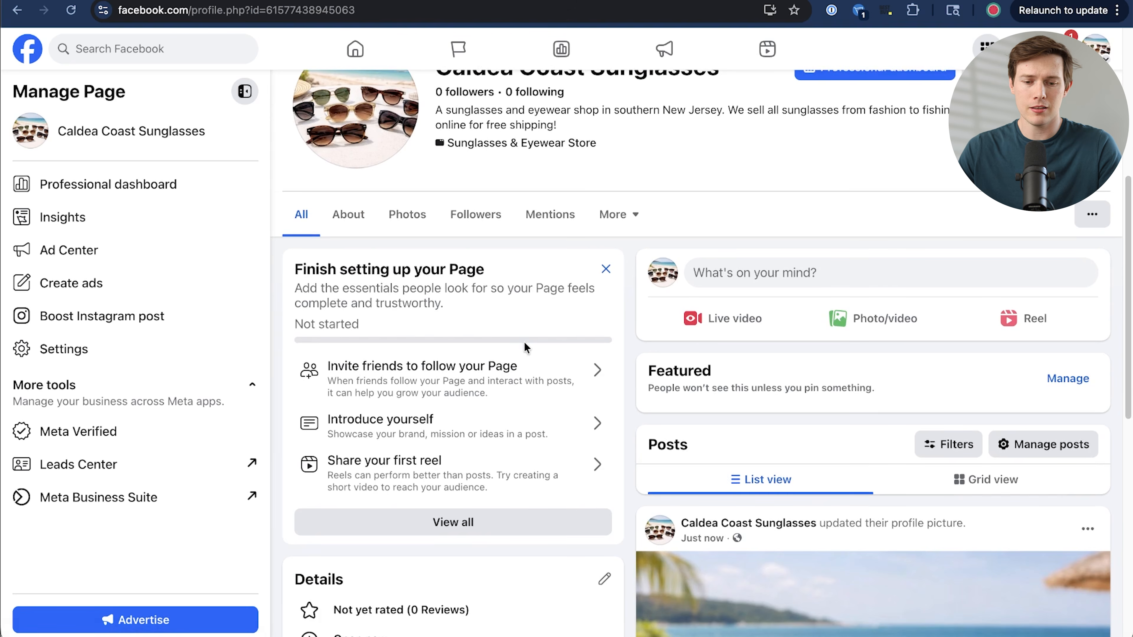
scroll(529, 348, "down", 1)
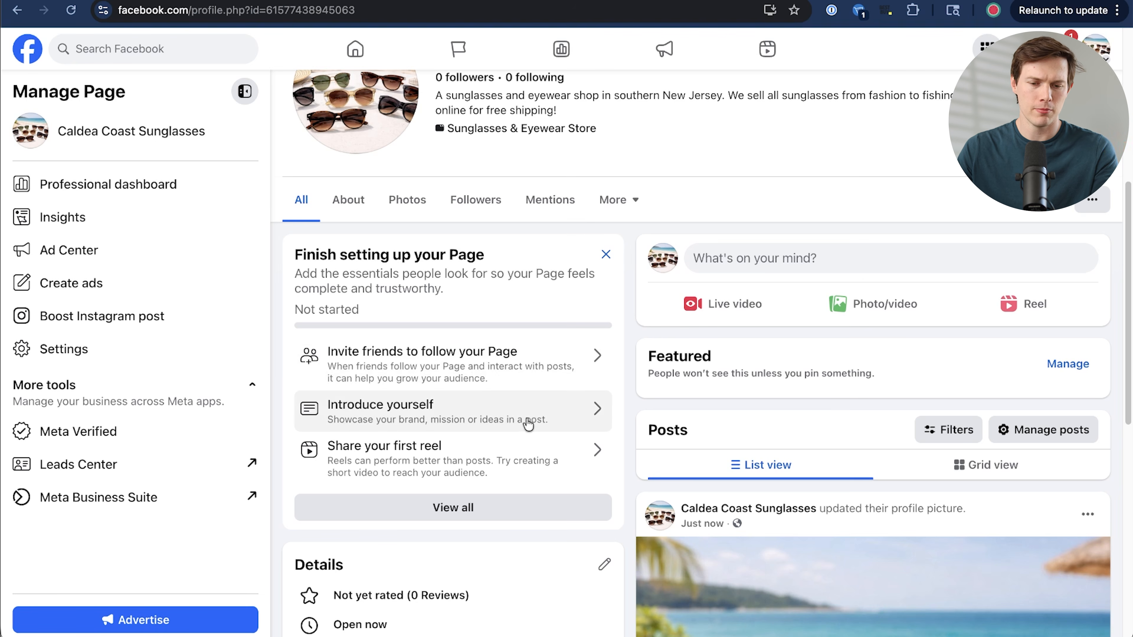
scroll(392, 367, "down", 3)
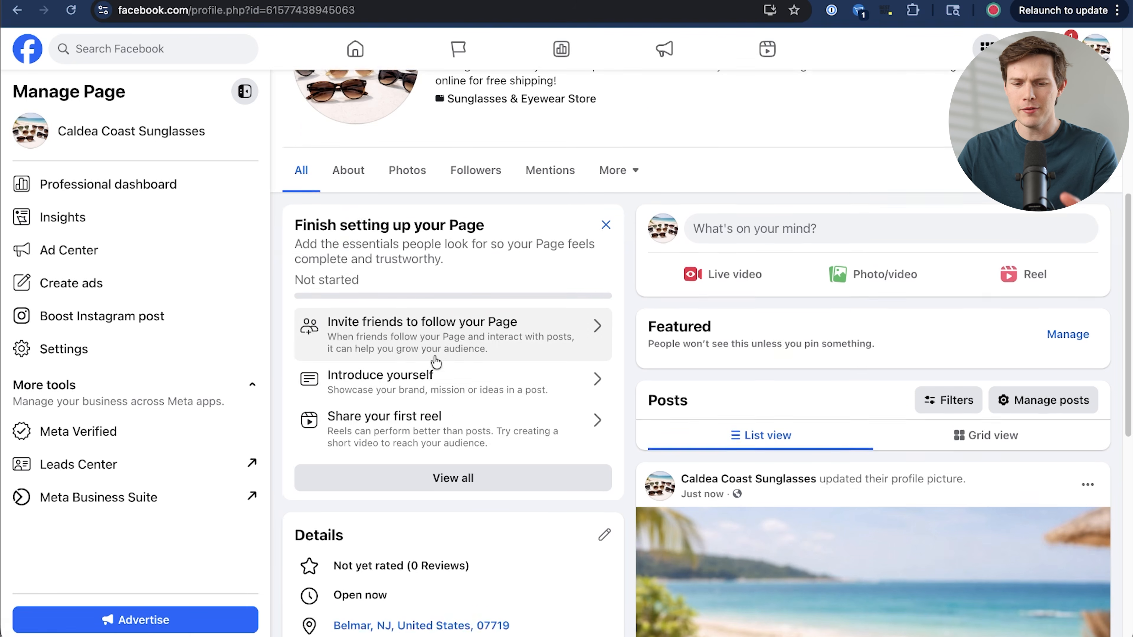
scroll(391, 366, "down", 5)
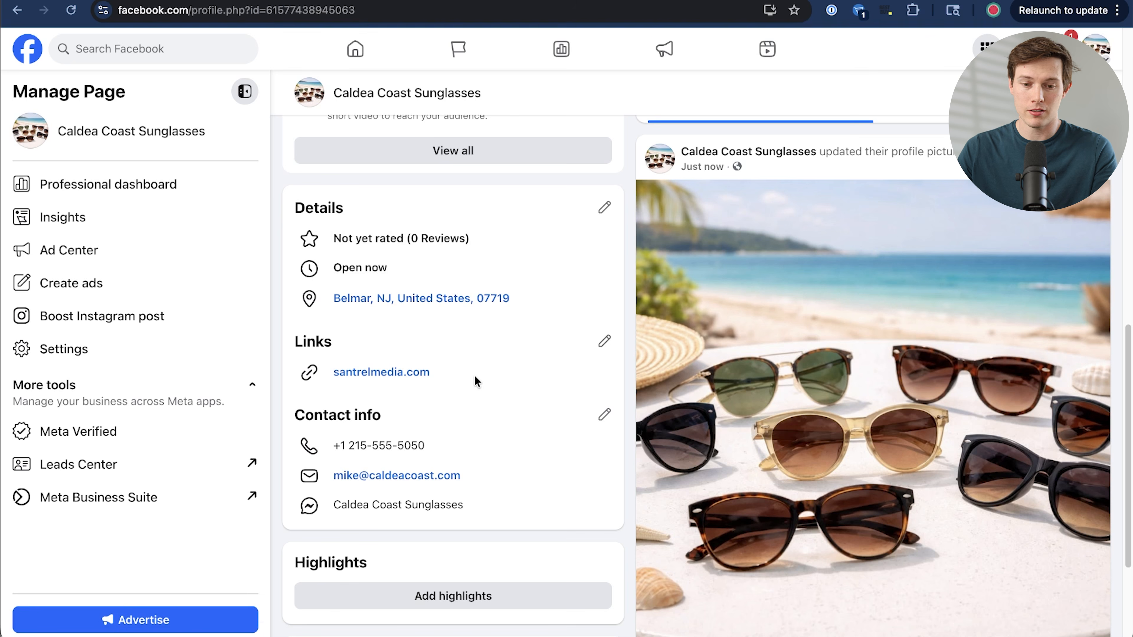
left_click(604, 341)
scroll(808, 370, "down", 1)
scroll(792, 336, "down", 3)
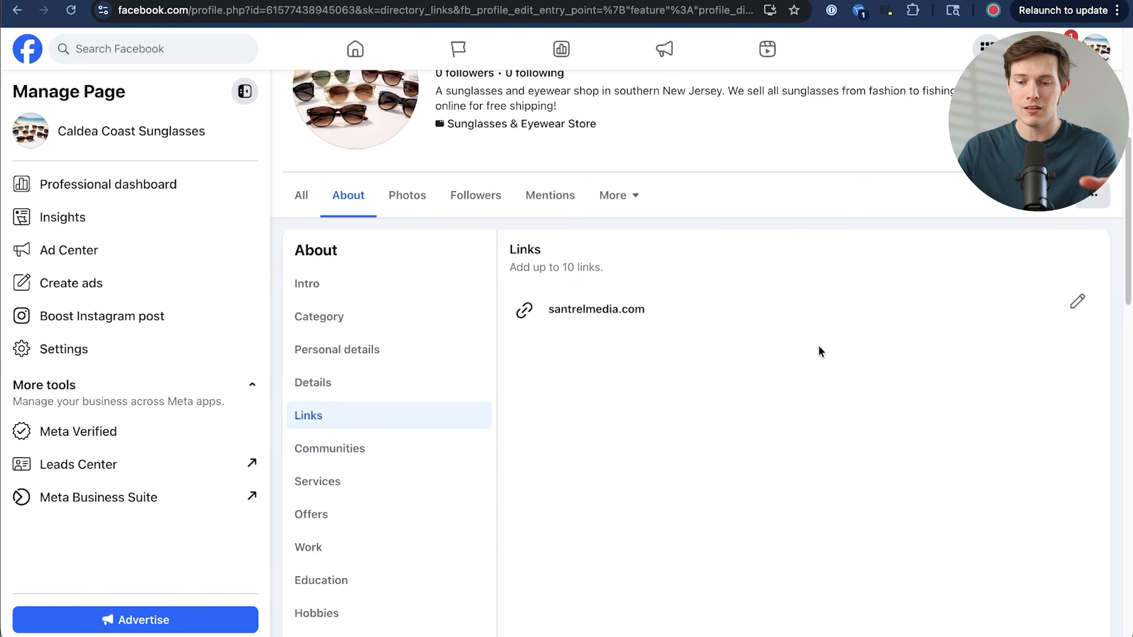
scroll(821, 354, "down", 5)
scroll(814, 357, "up", 5)
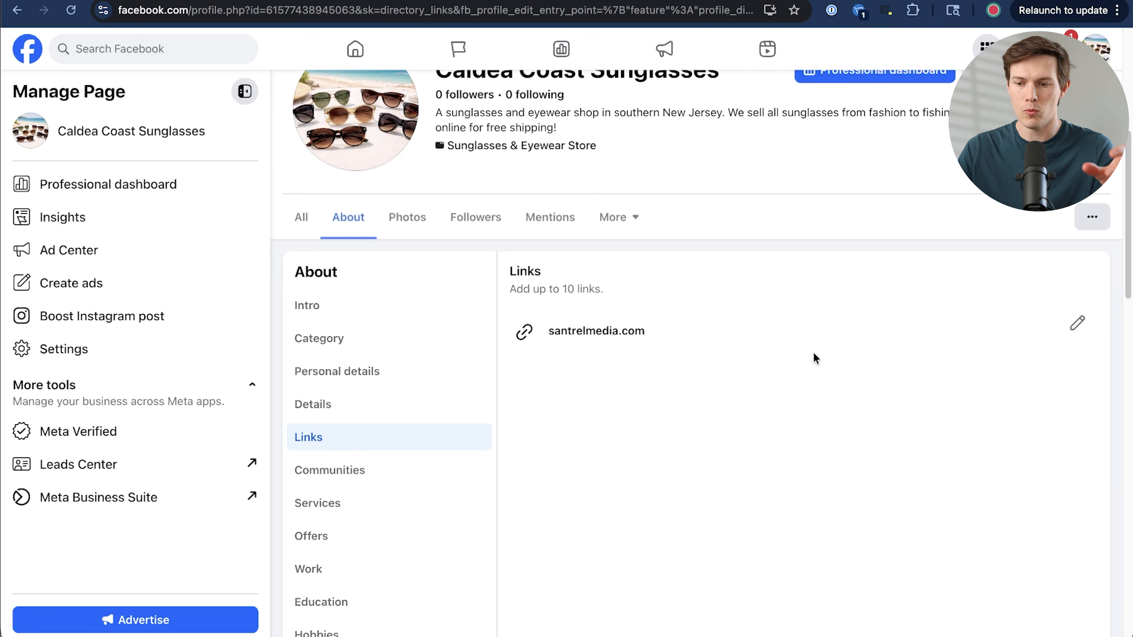
left_click(1082, 328)
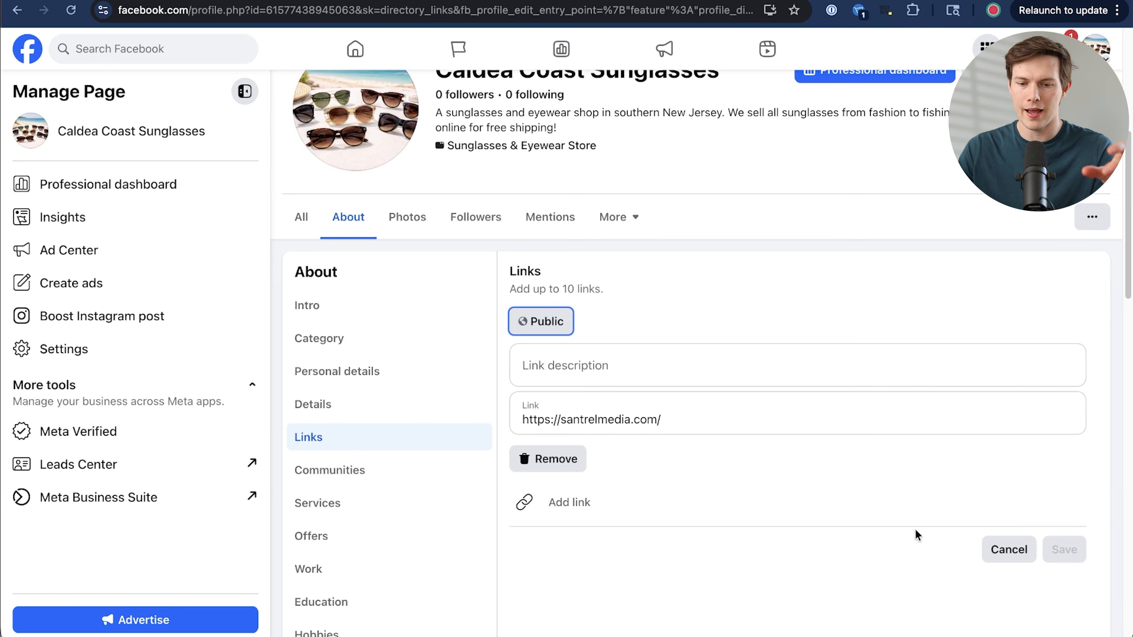
scroll(665, 400, "down", 2)
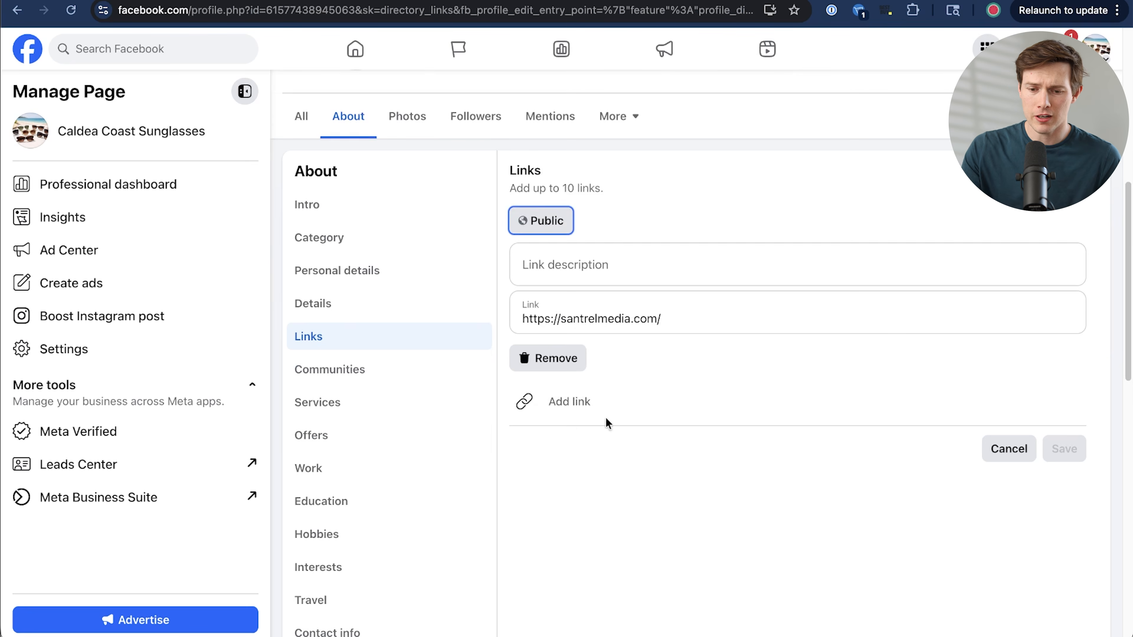
left_click(520, 402)
left_click(578, 400)
type("YouTube Channel")
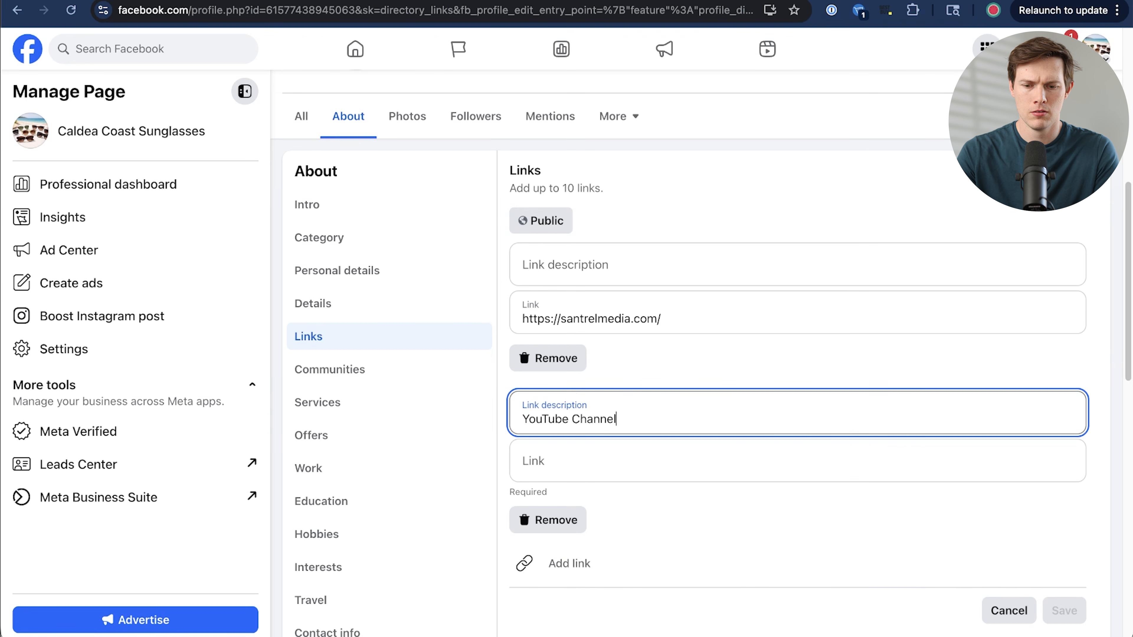
key("Tab")
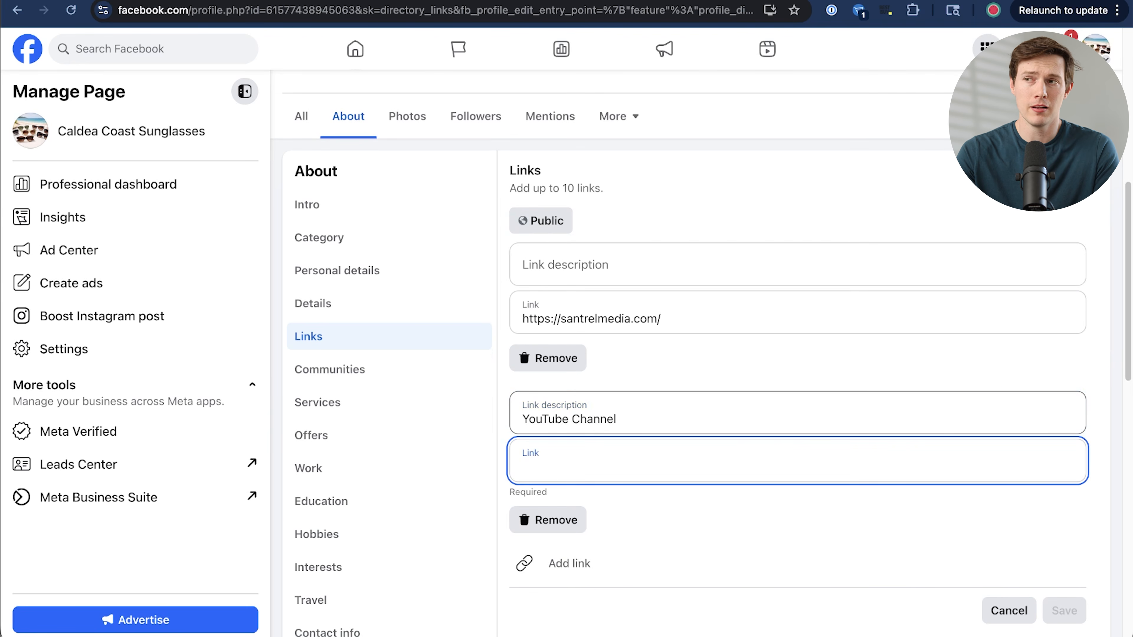
type("https://youtube.com/santrelmedia")
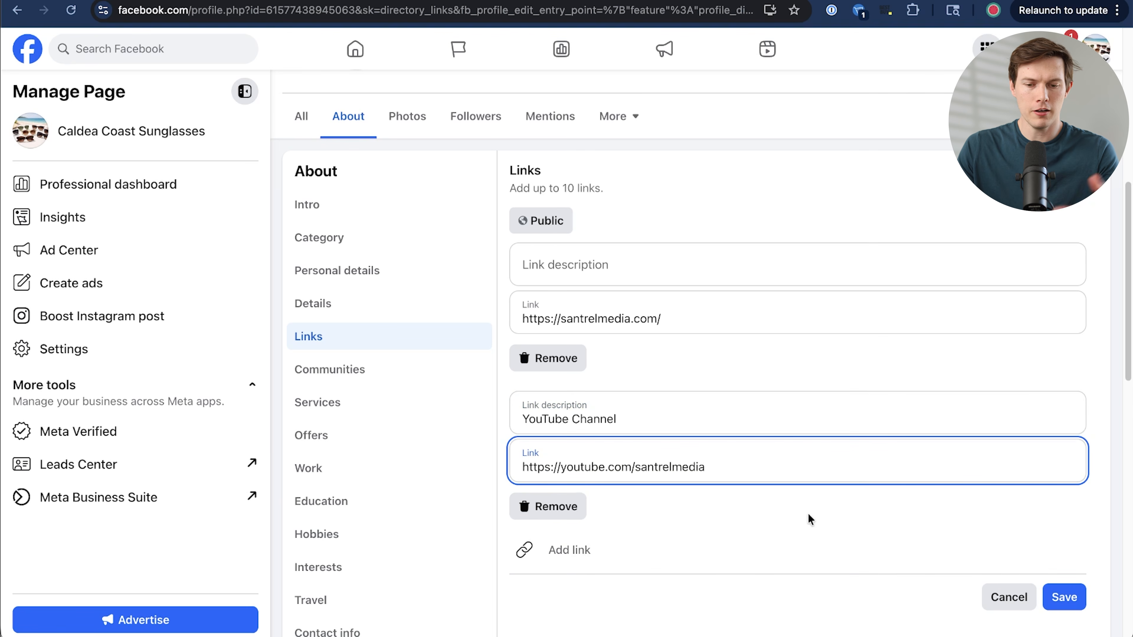
scroll(808, 515, "down", 1)
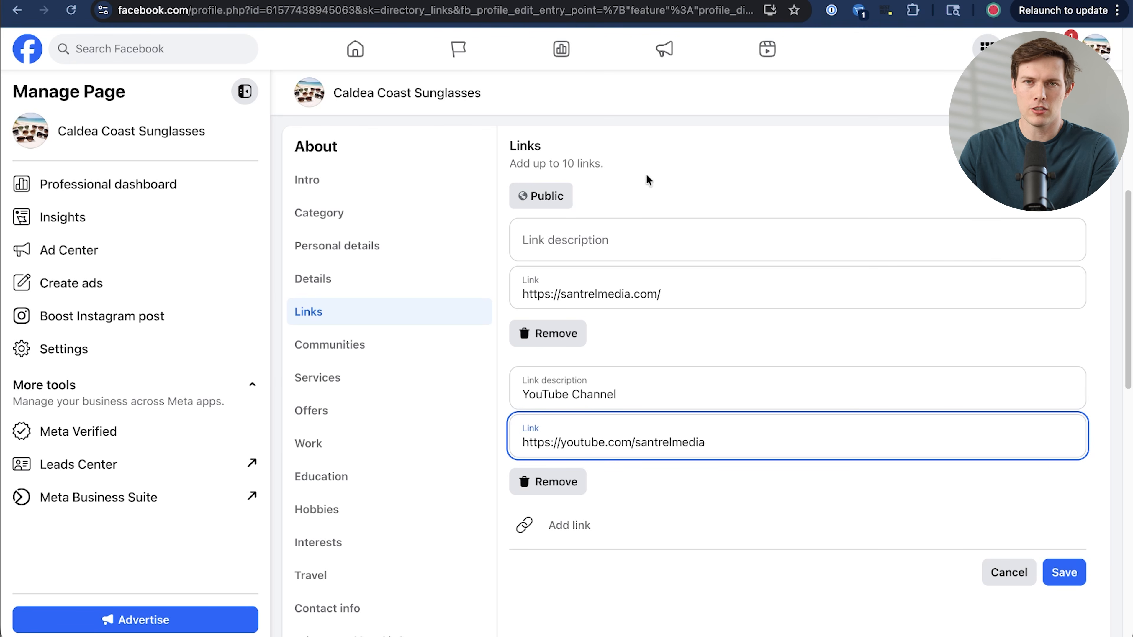
scroll(672, 424, "up", 4)
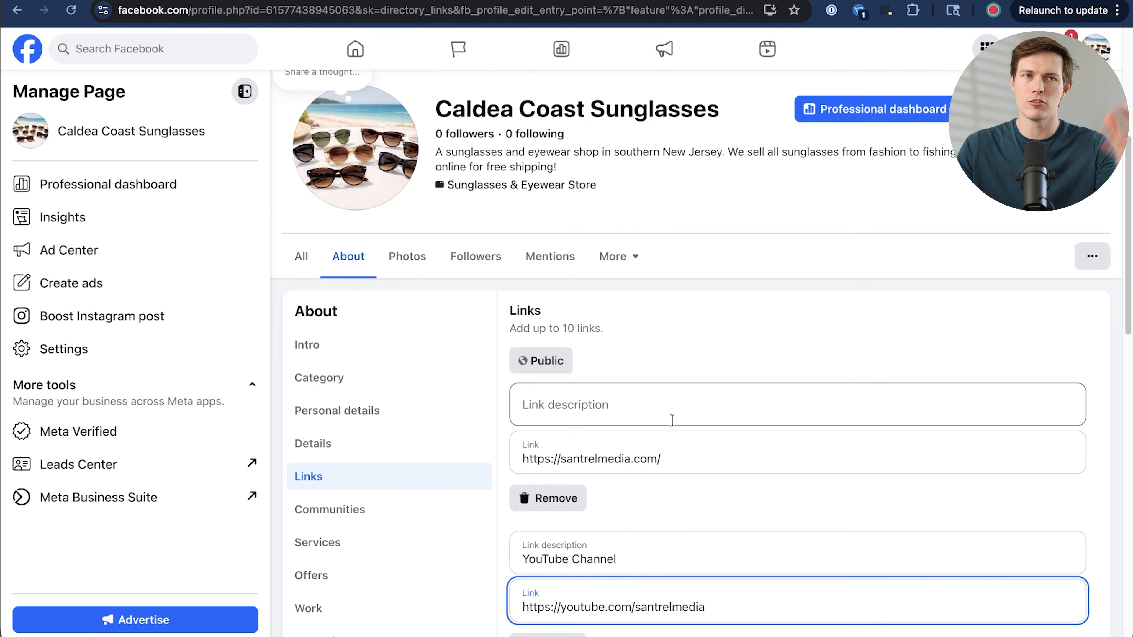
scroll(955, 505, "down", 4)
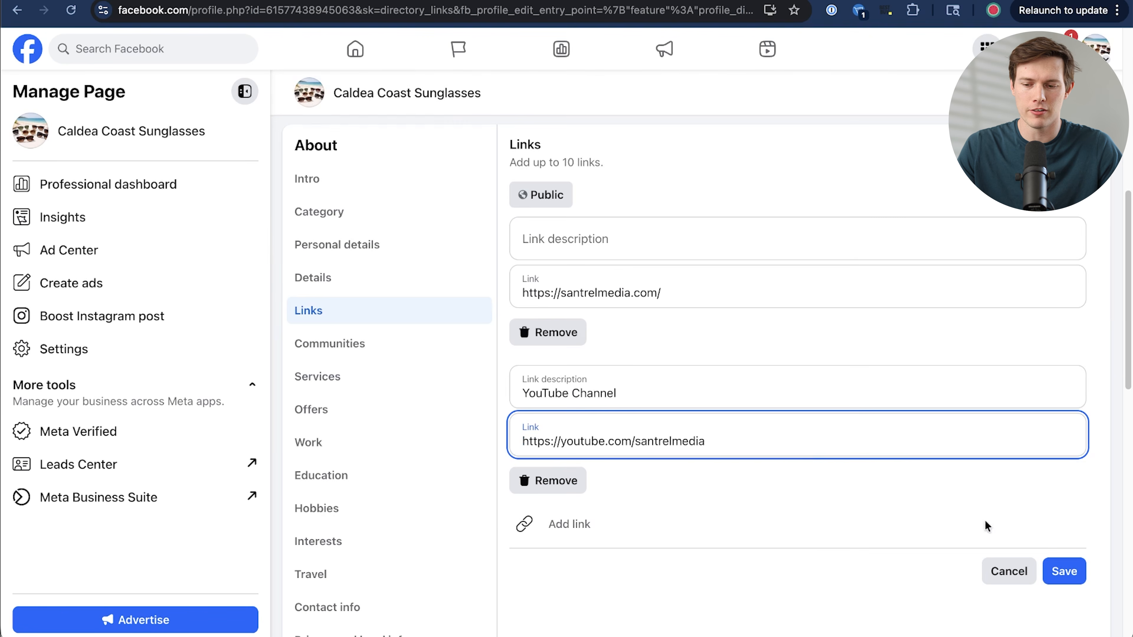
left_click(1073, 581)
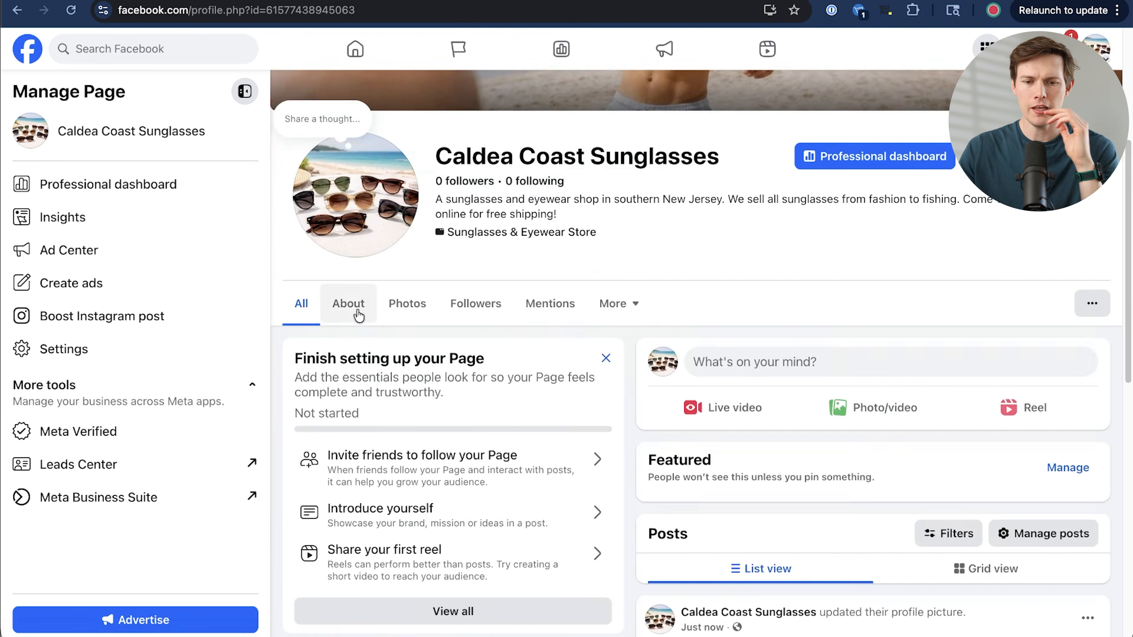
Look through the Intro, Category and Personal details sections of the Page's About information
left_click(357, 311)
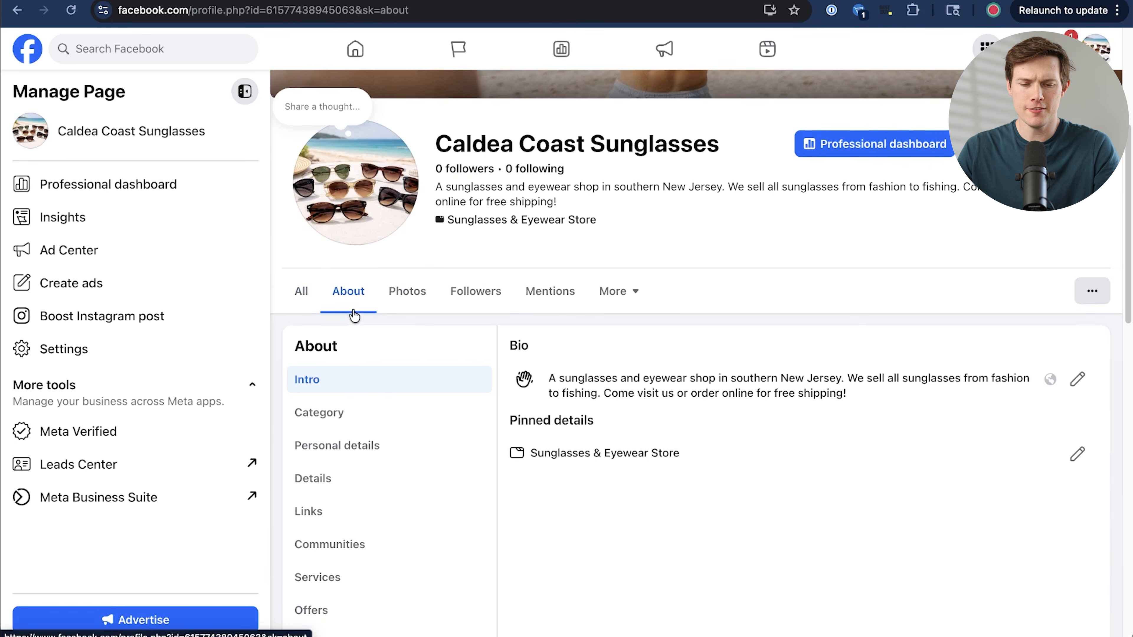
scroll(381, 393, "down", 2)
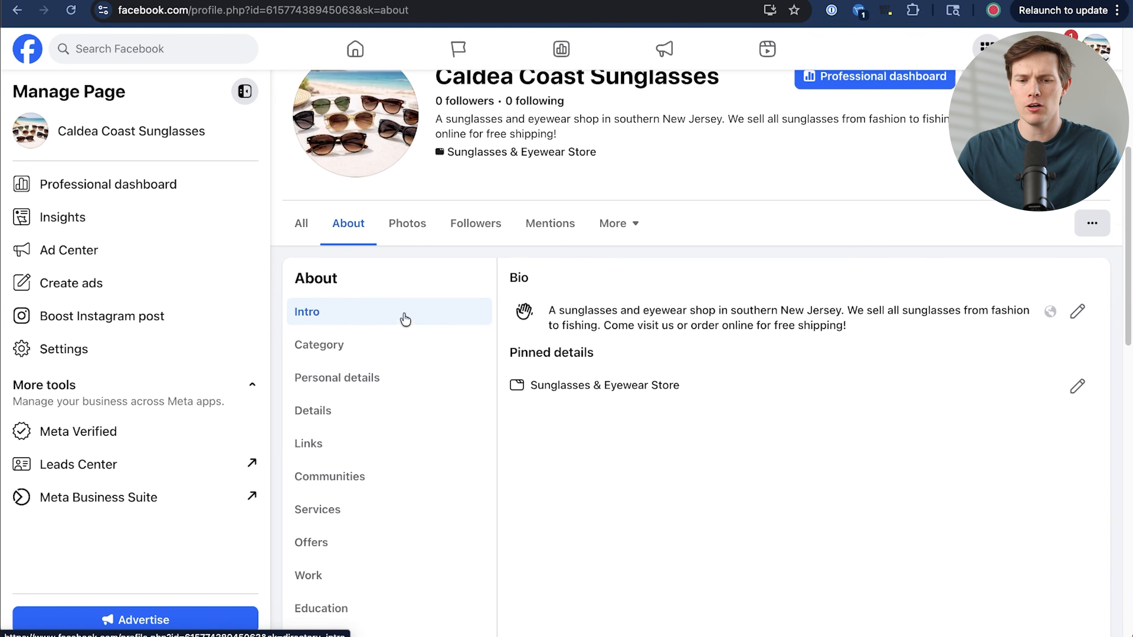
left_click(401, 361)
scroll(406, 339, "up", 10)
scroll(418, 346, "down", 8)
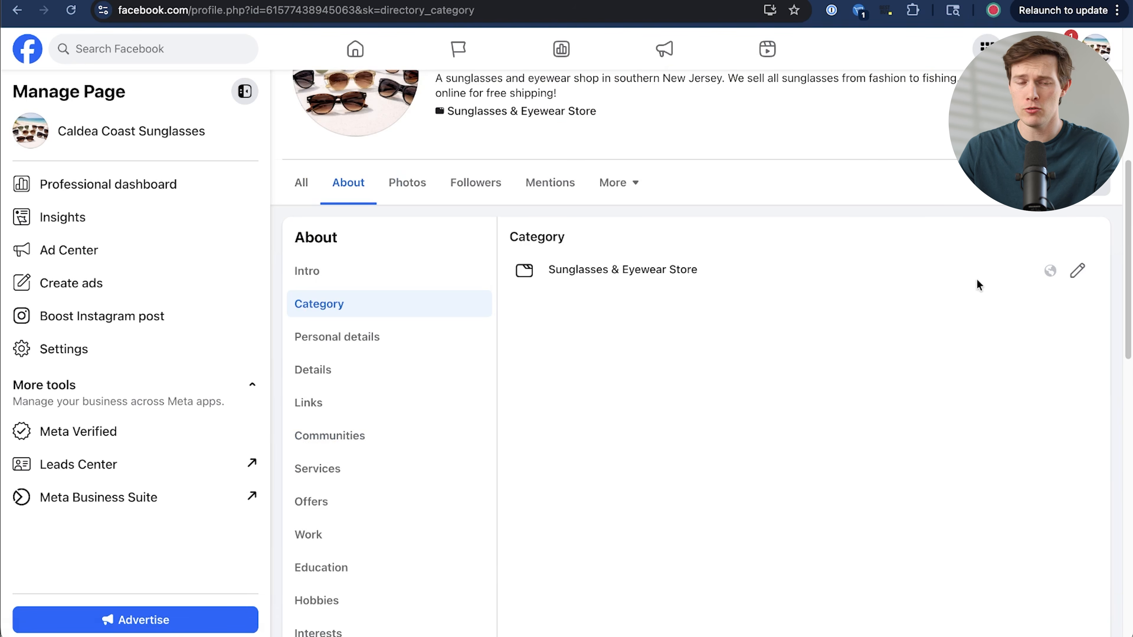
left_click(411, 340)
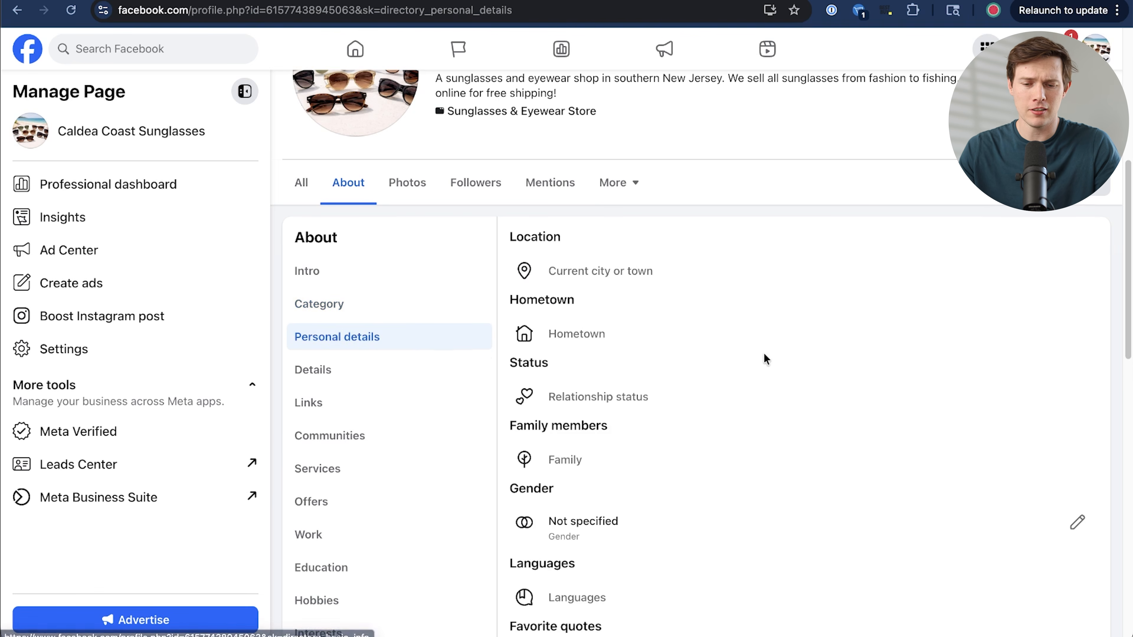
scroll(765, 355, "down", 5)
scroll(764, 352, "up", 2)
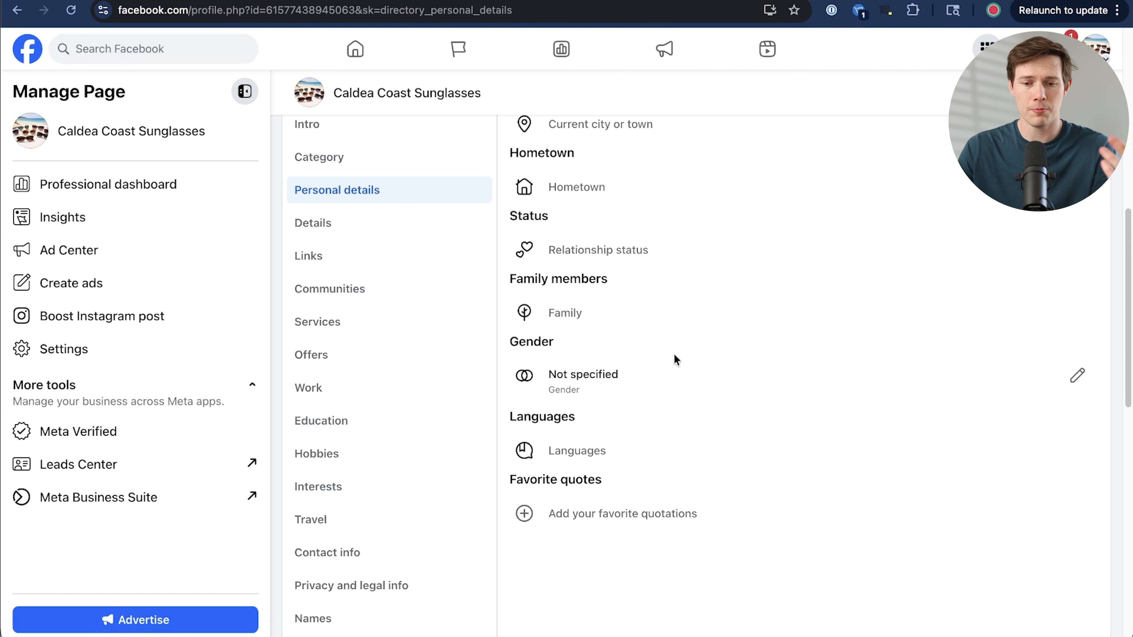
Set the Page's price range to $$ (Moderate) in the About details and save it
left_click(371, 231)
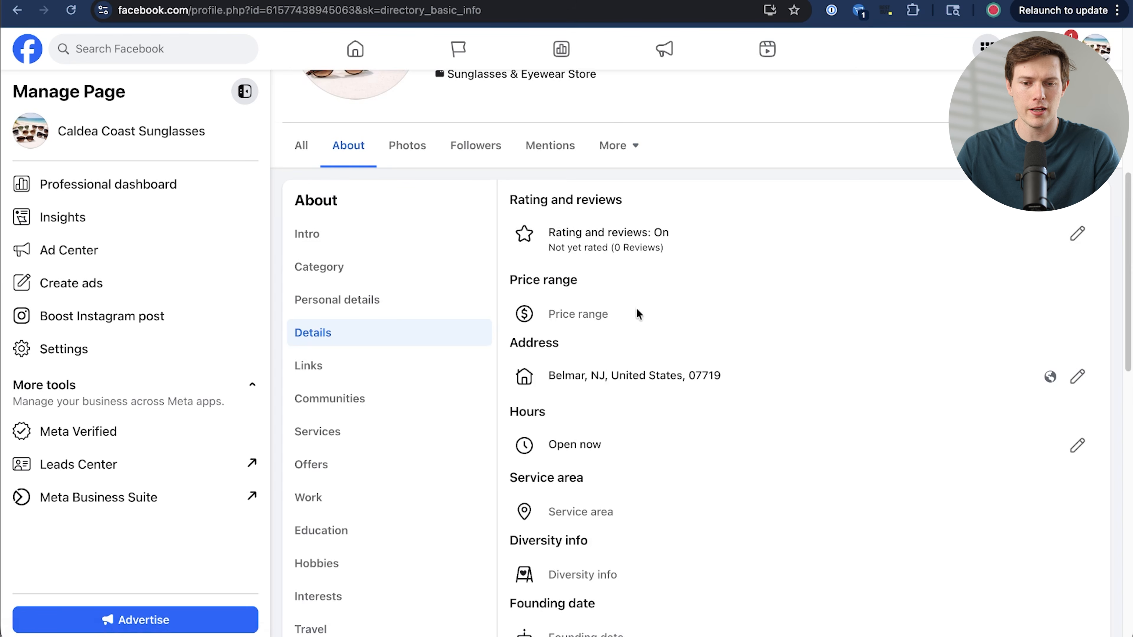
left_click(580, 315)
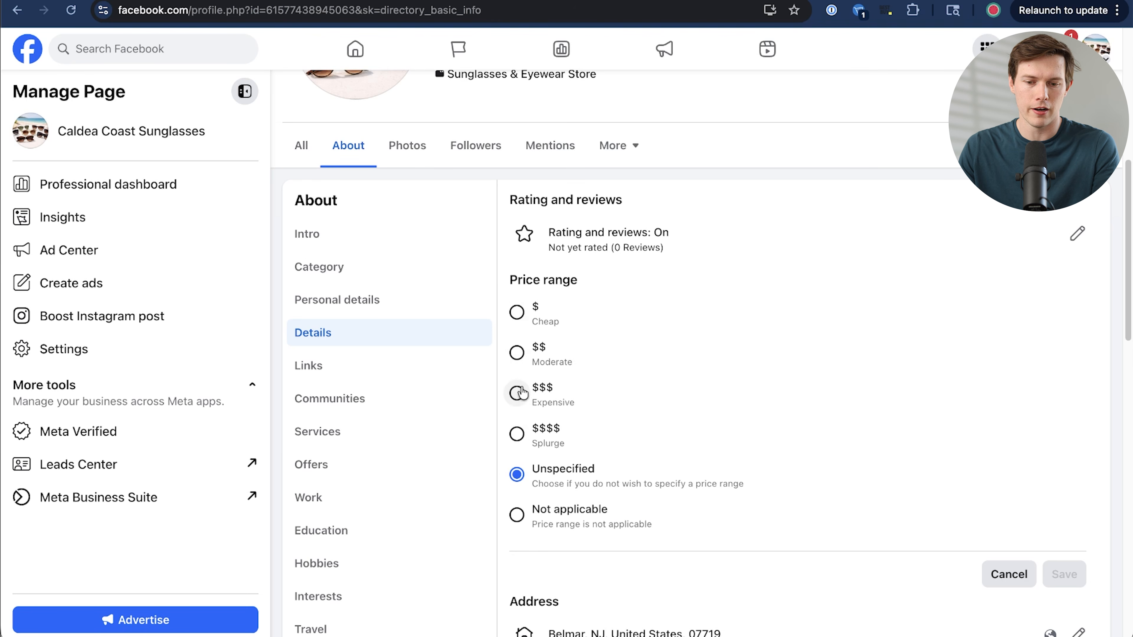
left_click(518, 395)
left_click(518, 353)
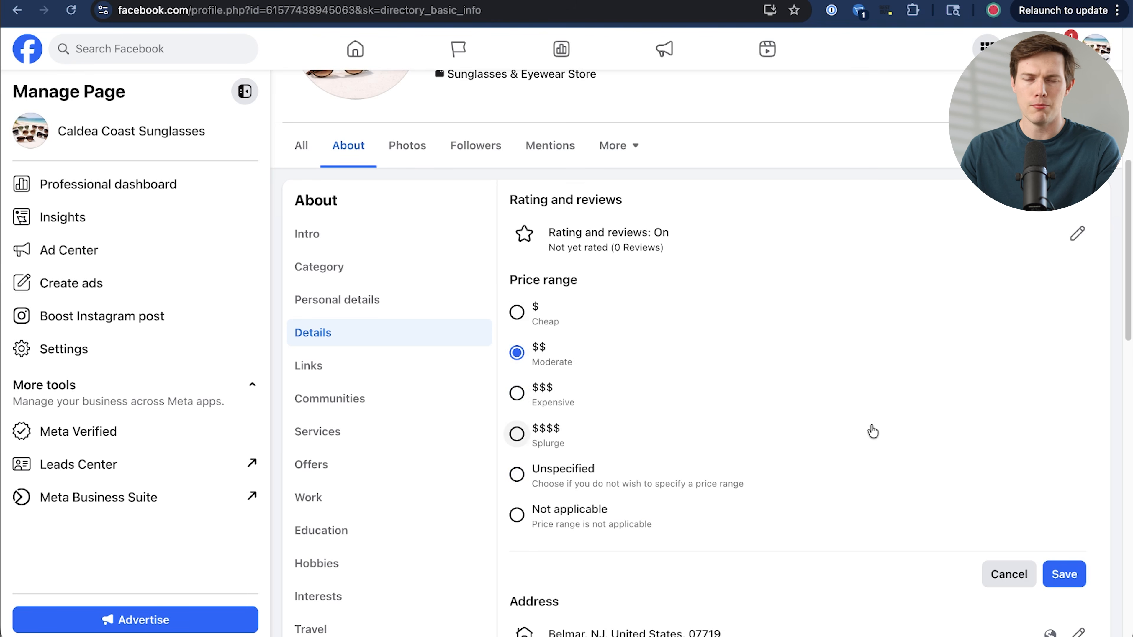
left_click(1065, 575)
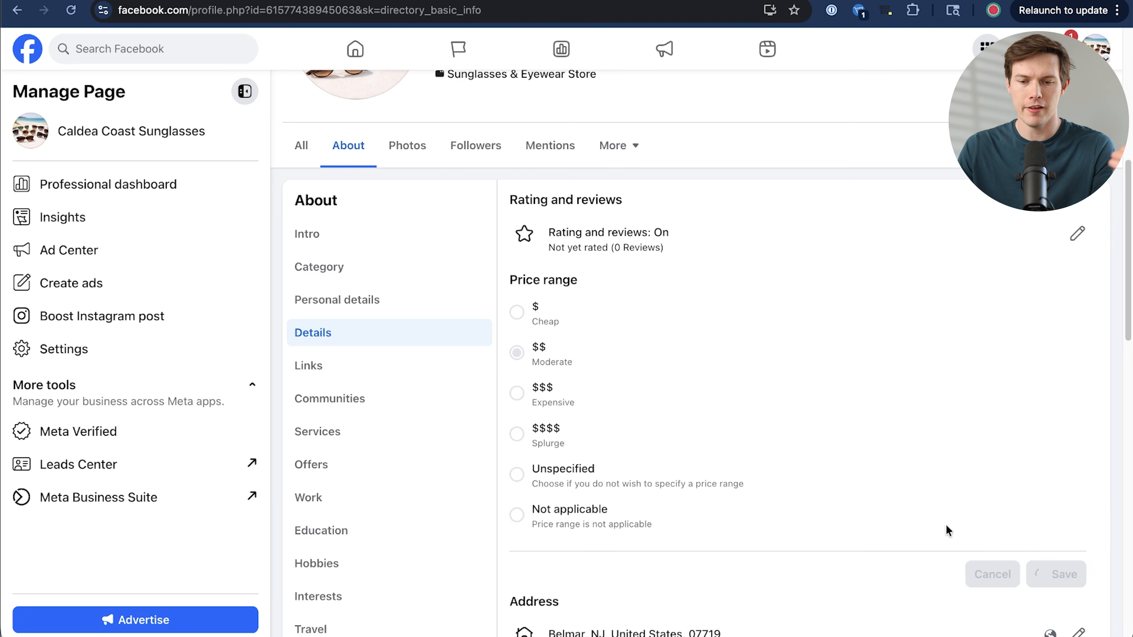
Look over the remaining Details fields and the Links, Communities and Services sections of About
scroll(654, 366, "down", 3)
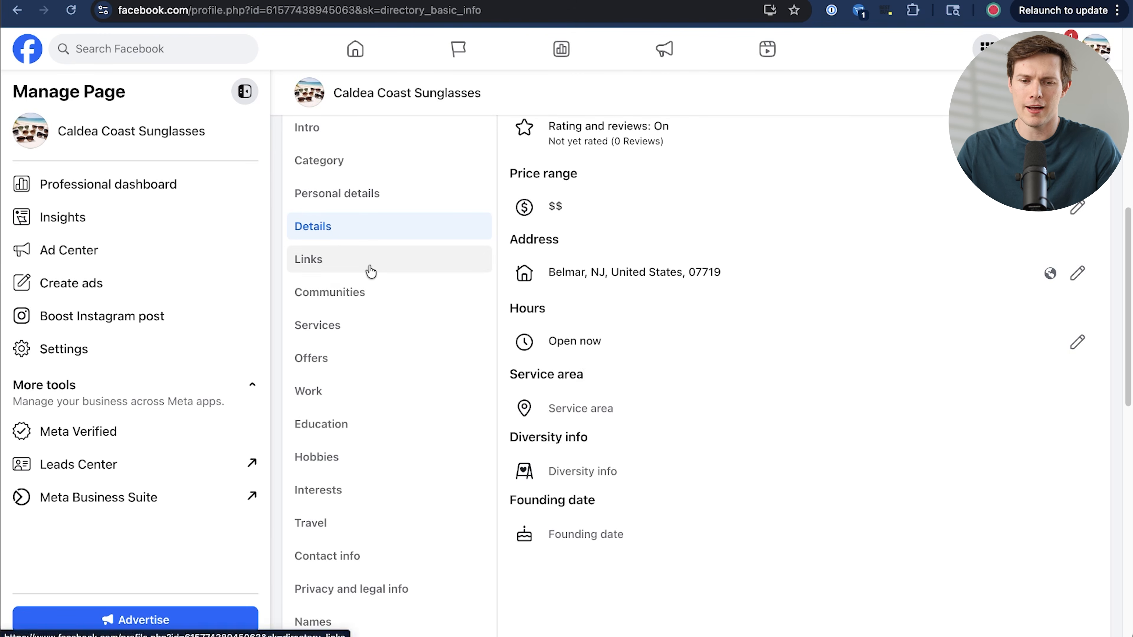
left_click(389, 271)
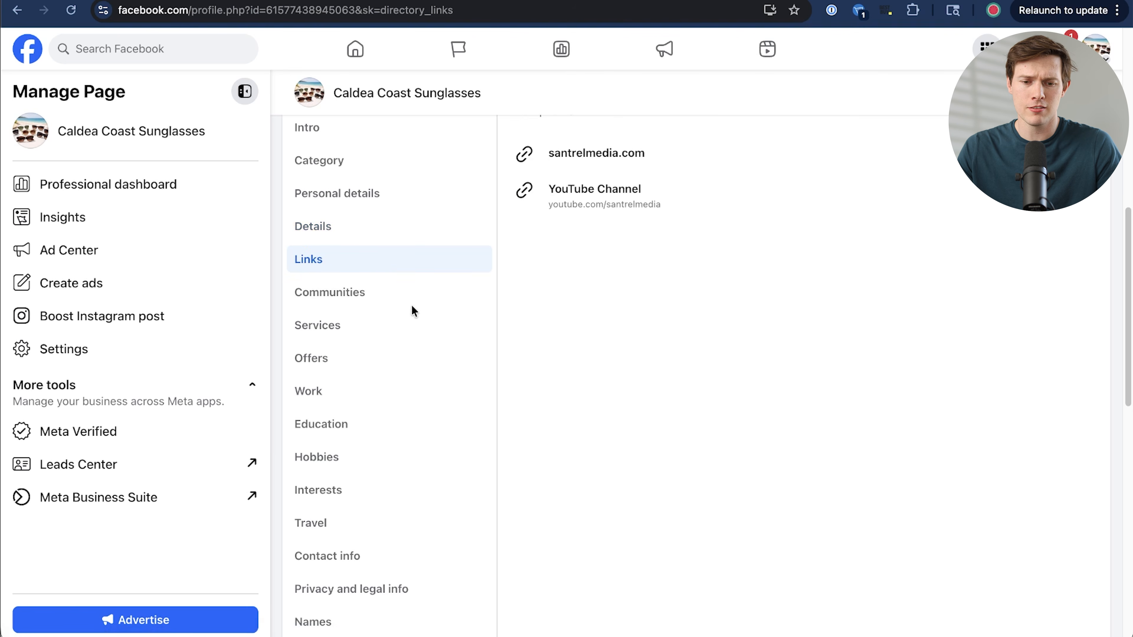
left_click(371, 295)
scroll(581, 298, "up", 3)
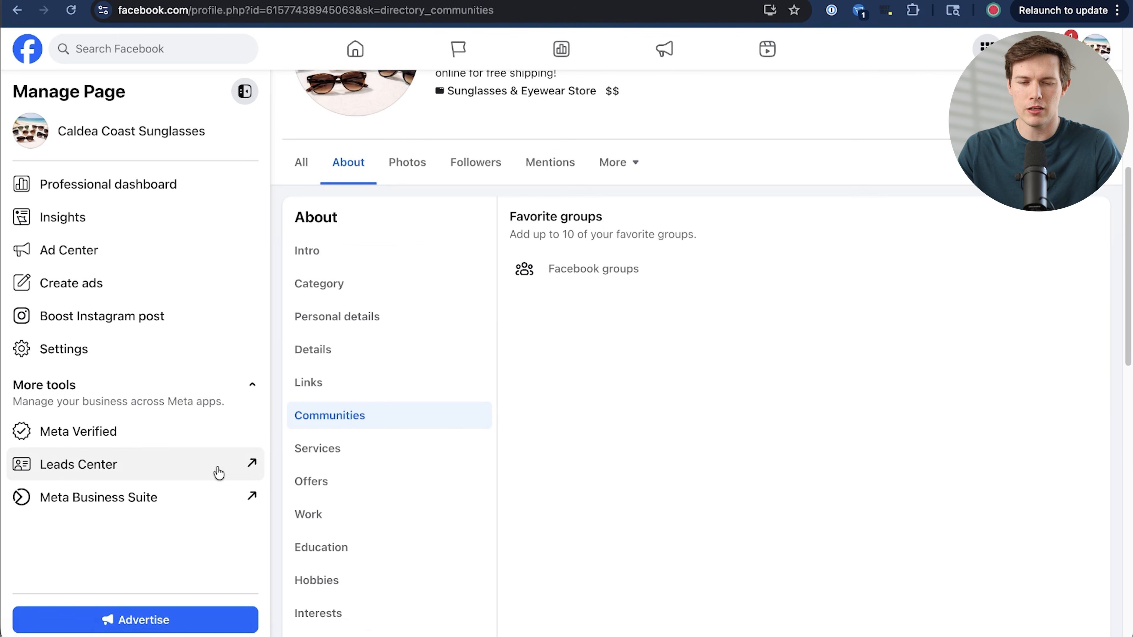
left_click(340, 454)
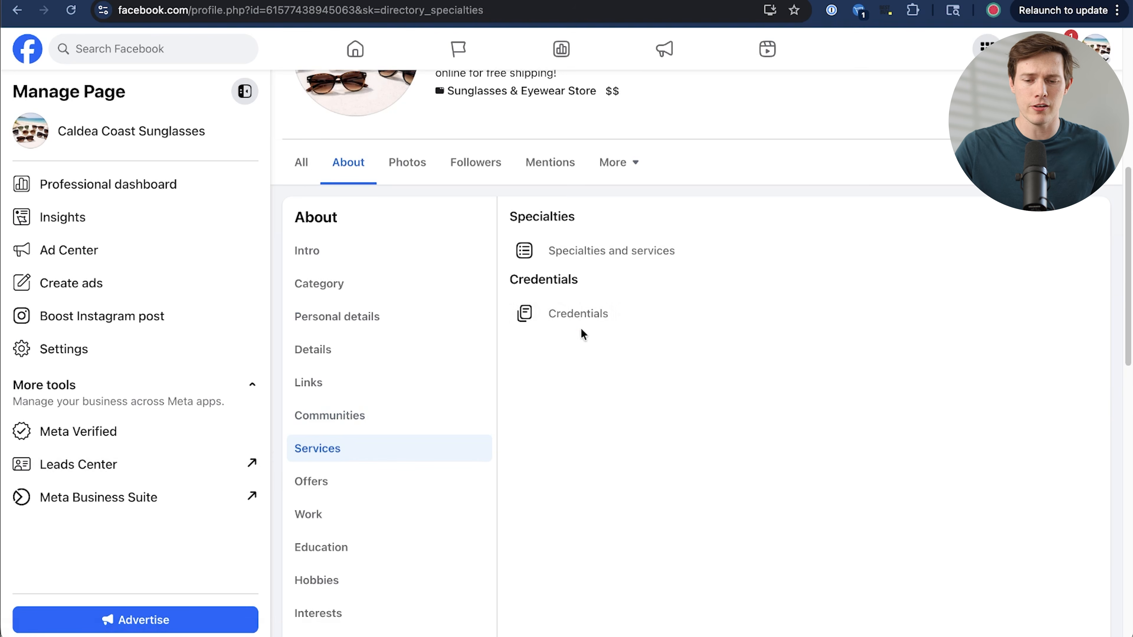
left_click(582, 314)
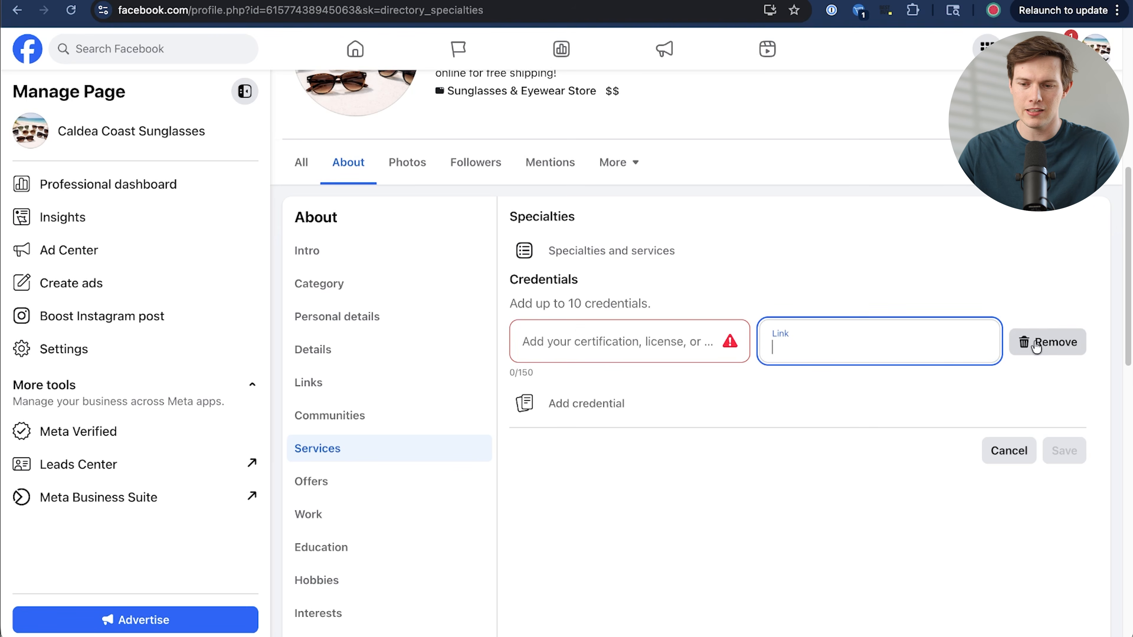
left_click(1051, 343)
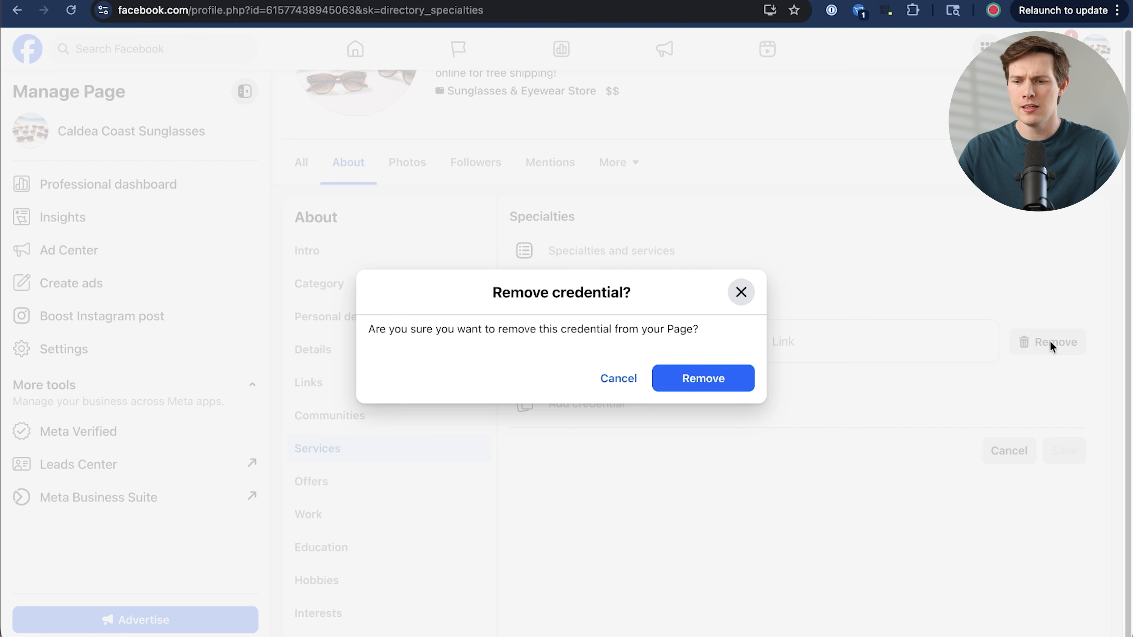
left_click(705, 389)
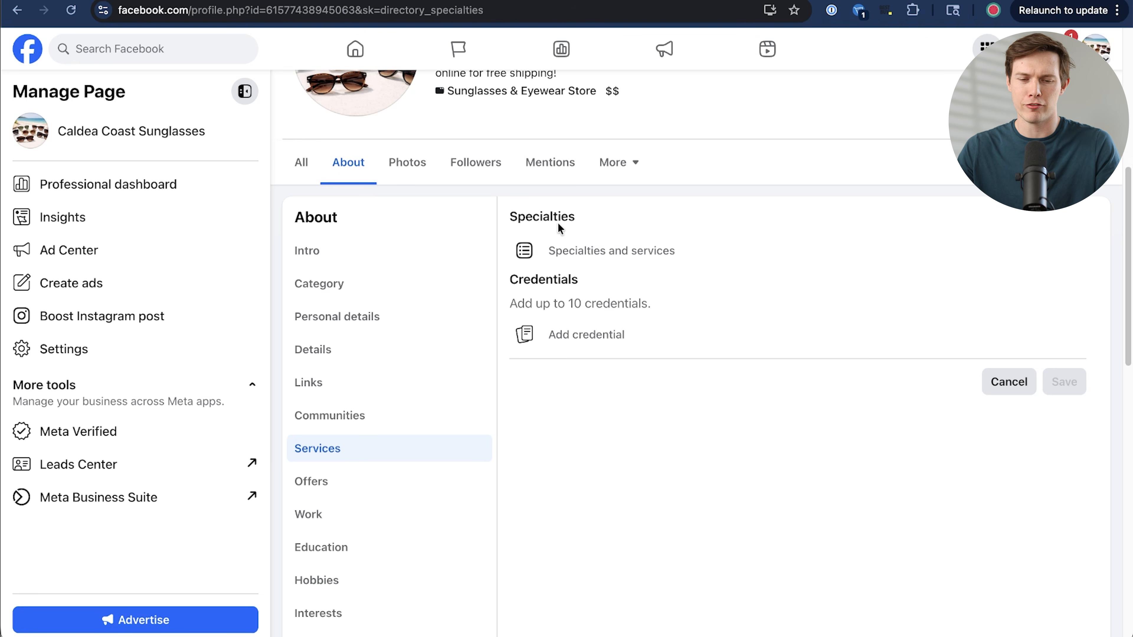
Add an offer titled "Save 10% for Mother's Day Weekend" with the discount code Save10, and save it
left_click(406, 479)
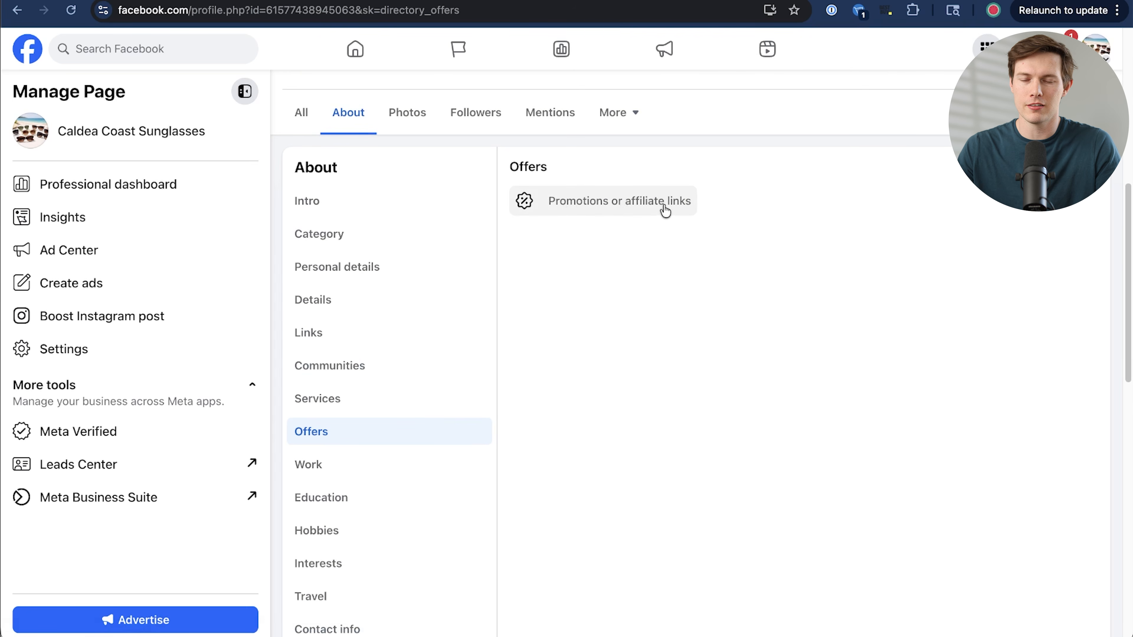
scroll(806, 302, "up", 3)
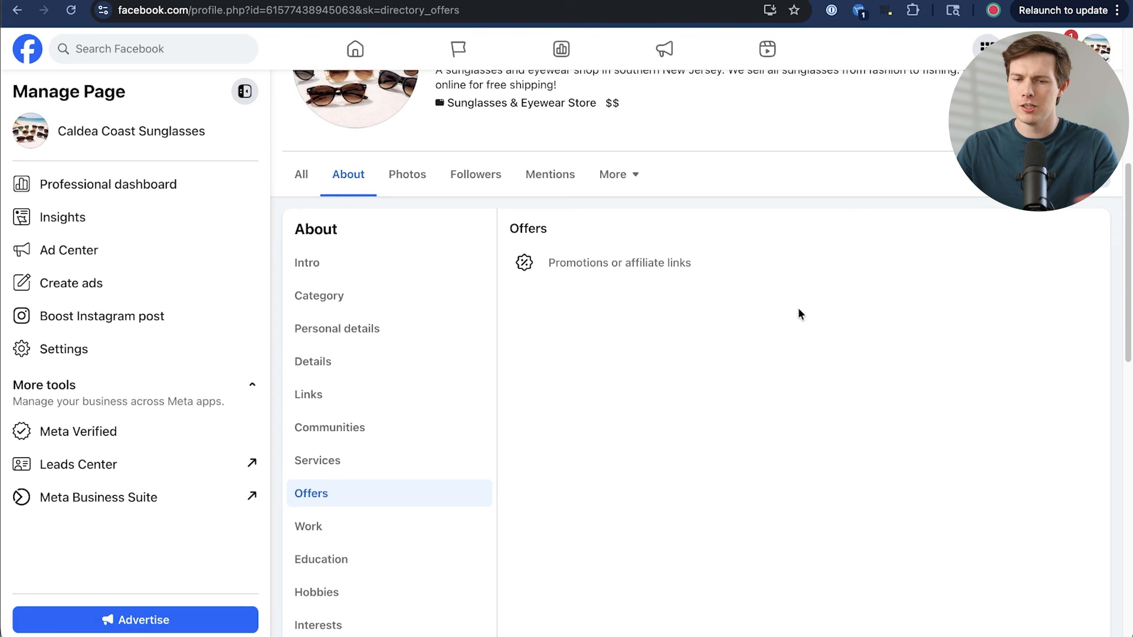
left_click(634, 316)
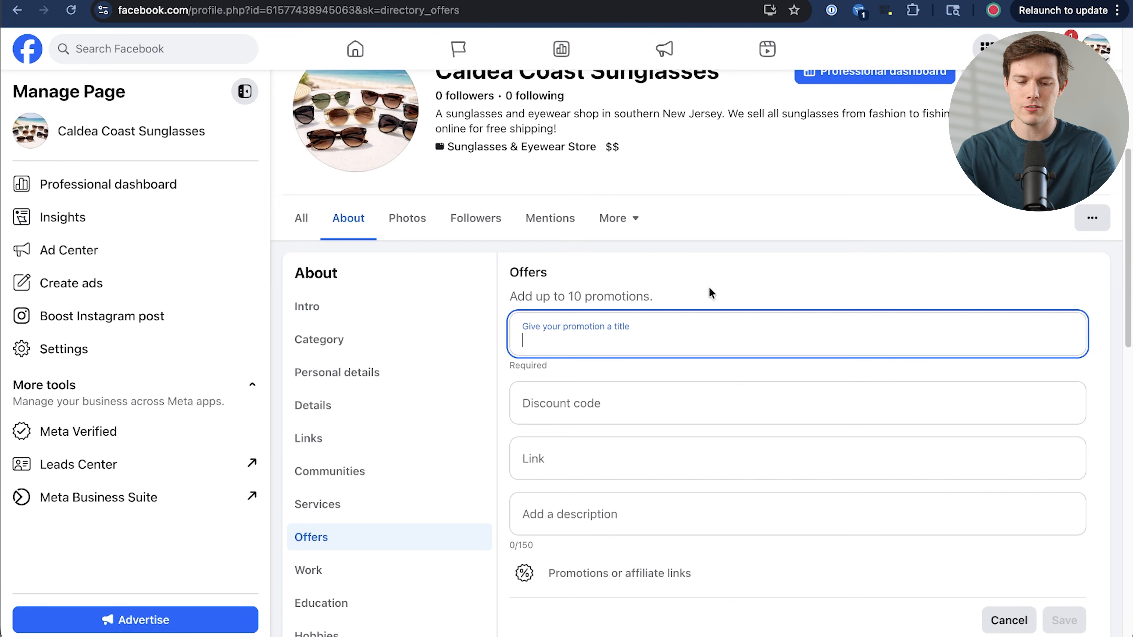
type("Save 1")
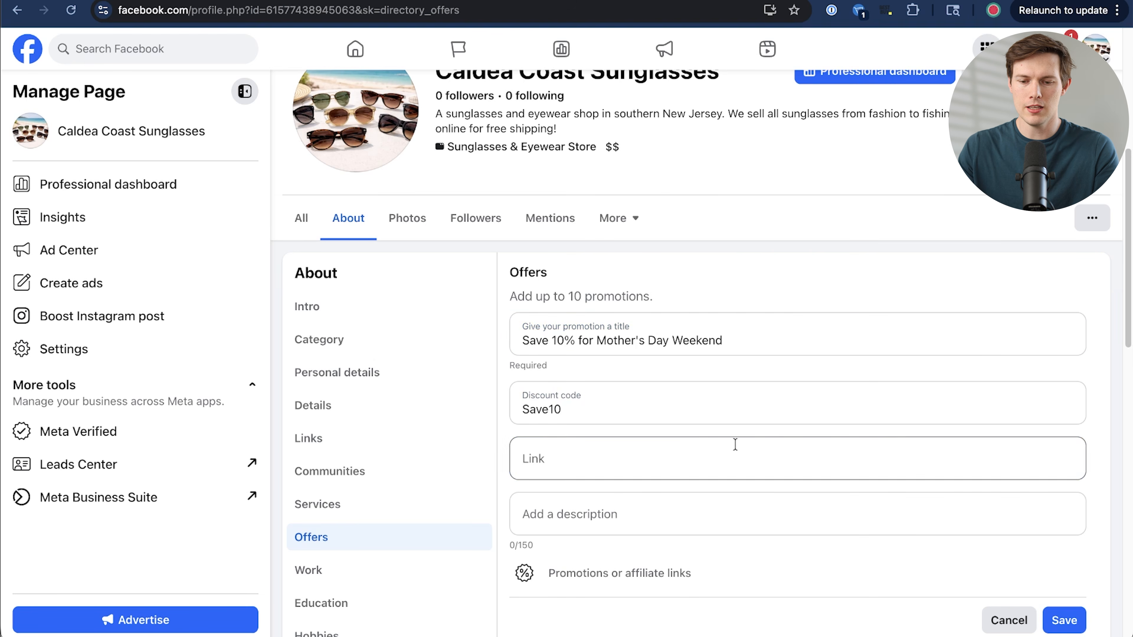
left_click(733, 443)
left_click(1065, 530)
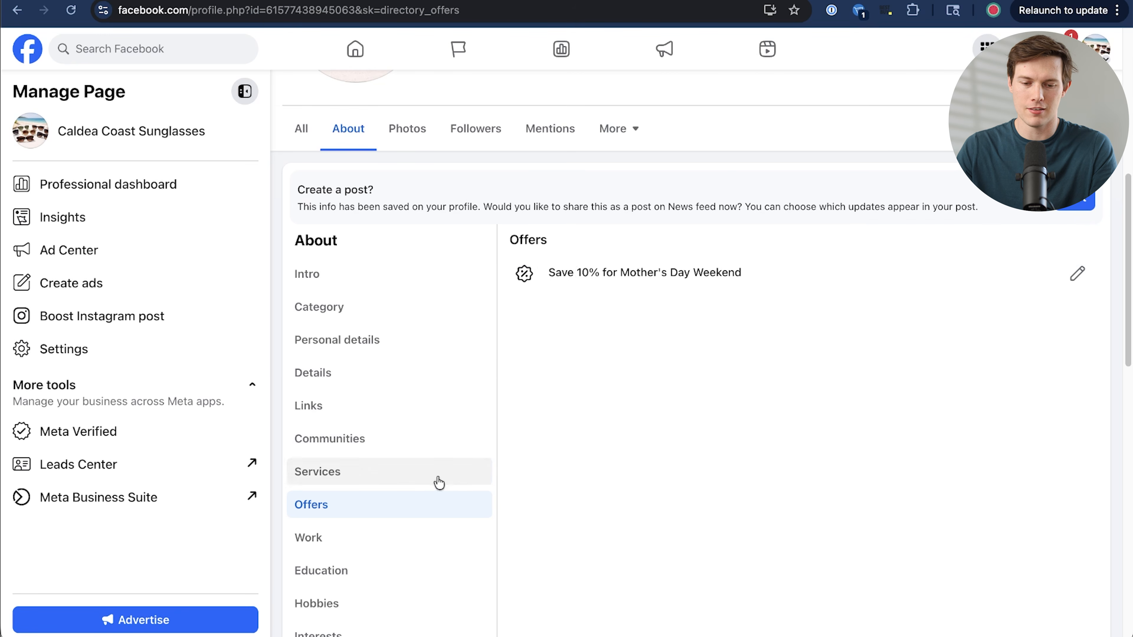
Look over the remaining About sections and view the Page's Contact info
scroll(397, 495, "down", 3)
scroll(399, 498, "down", 1)
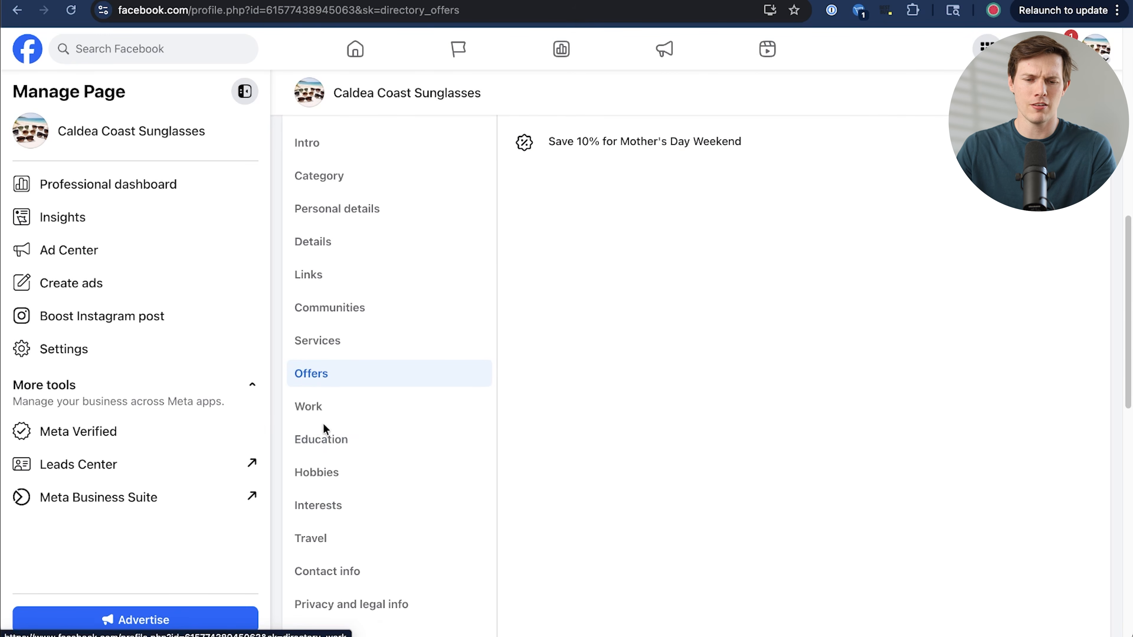
scroll(395, 422, "down", 3)
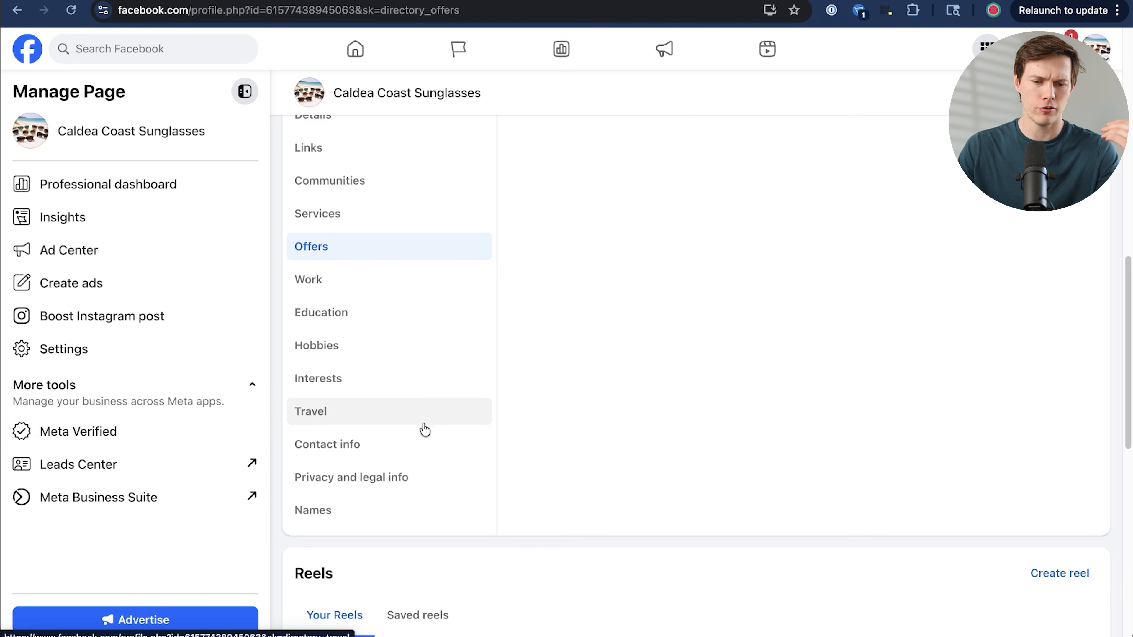
left_click(427, 445)
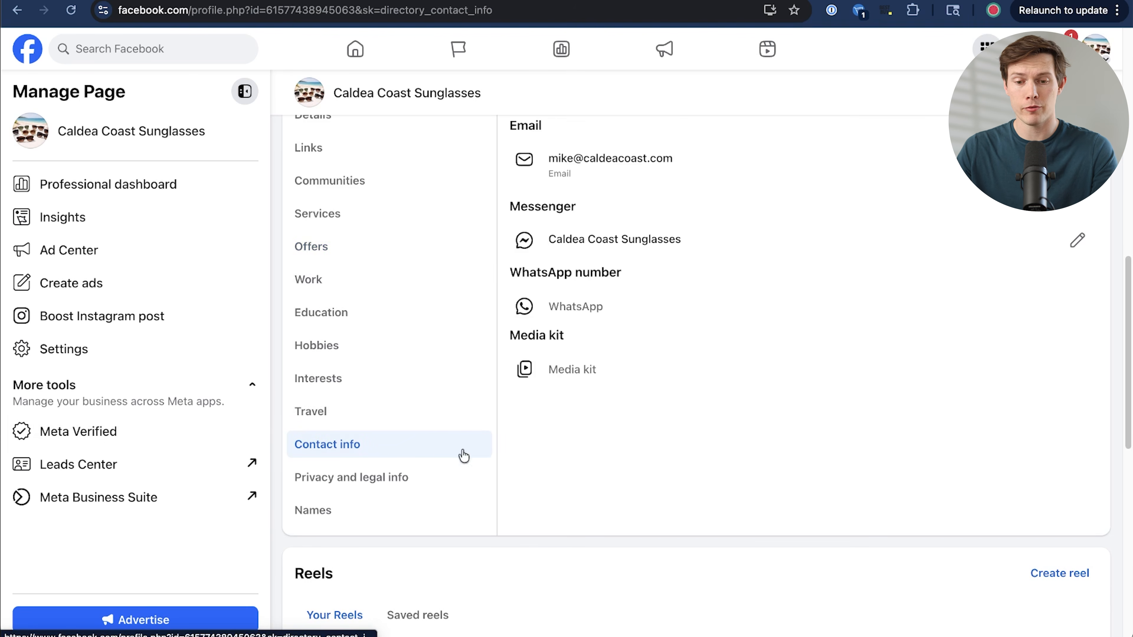
Look through the platform options for a social media link in Contact info, discard the blank link, and return to the About intro
scroll(766, 411, "up", 2)
scroll(767, 417, "up", 3)
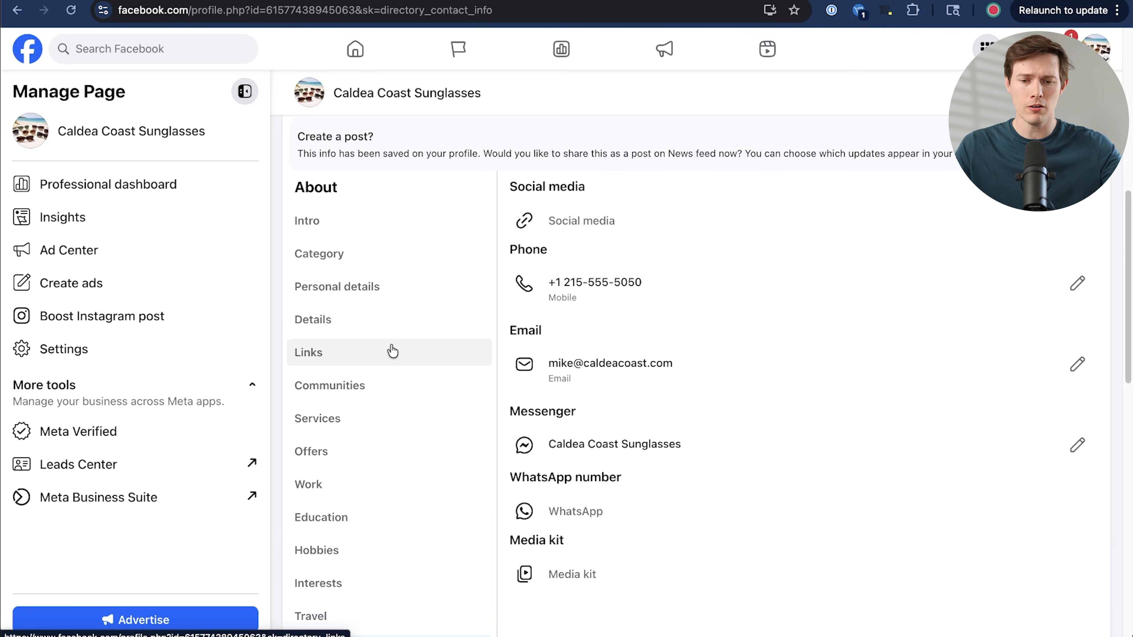
left_click(588, 221)
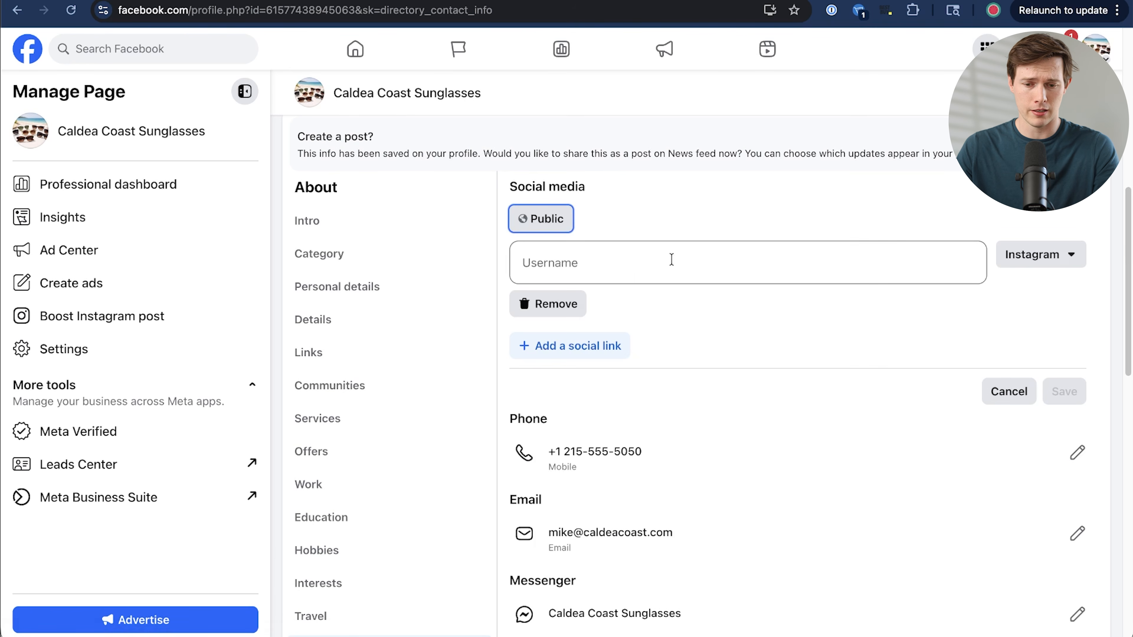
left_click(867, 323)
left_click(1026, 266)
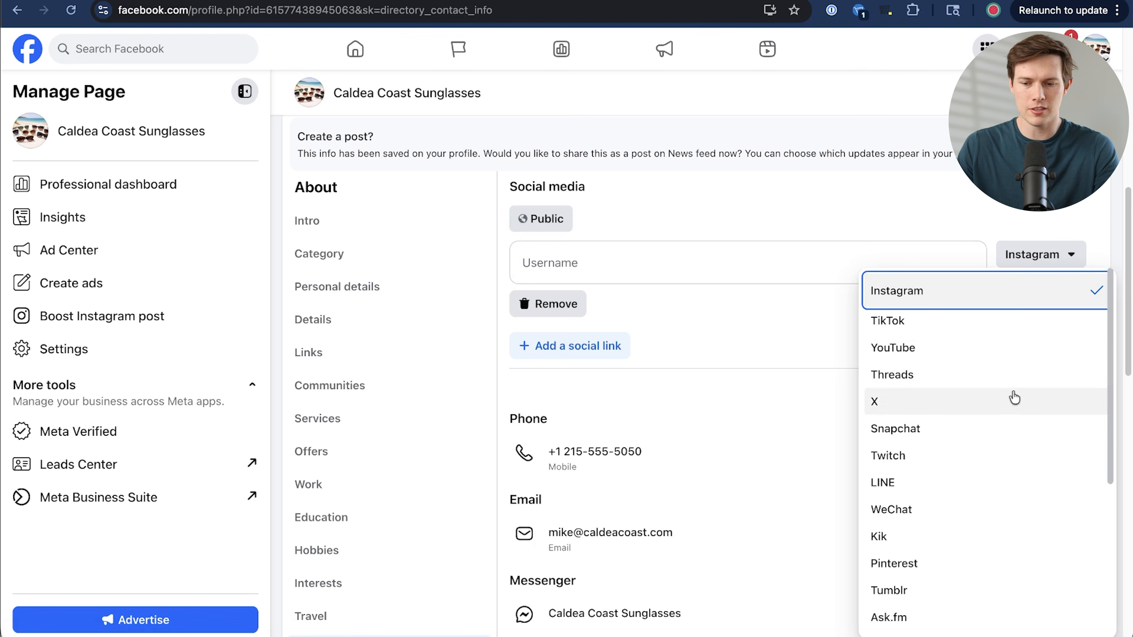
scroll(1002, 568, "down", 6)
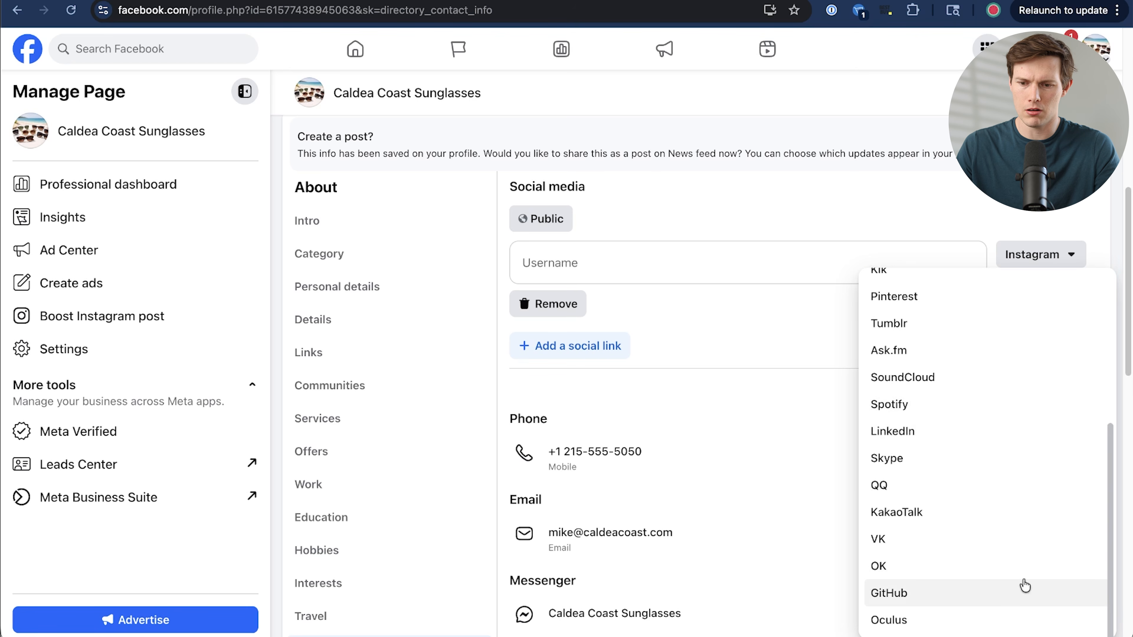
scroll(1022, 580, "up", 8)
left_click(759, 328)
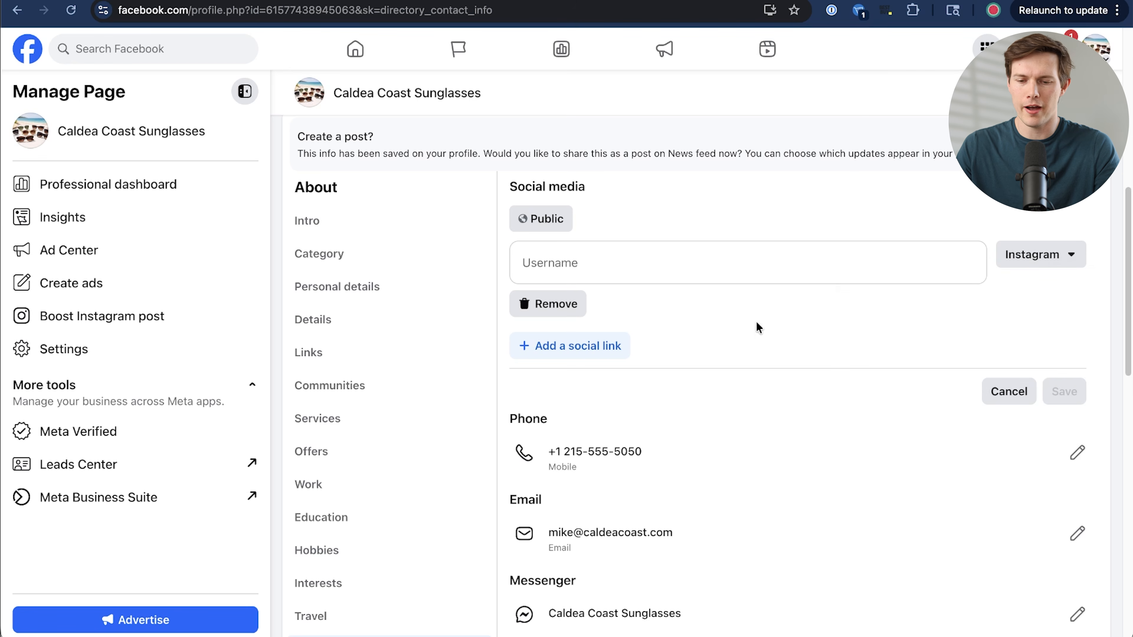
left_click(568, 305)
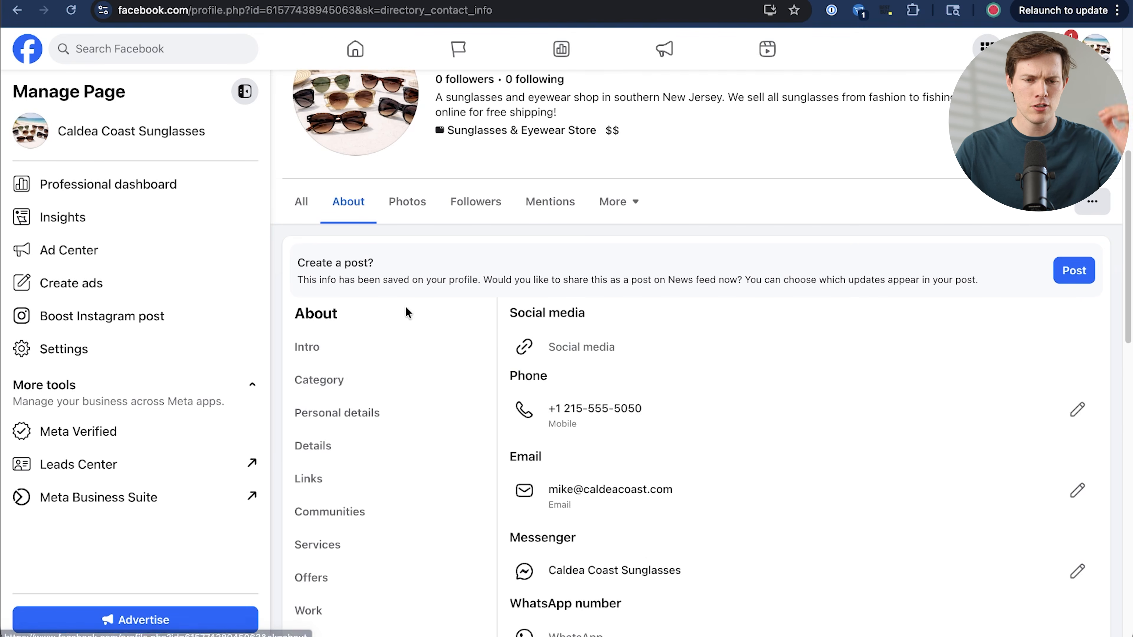
scroll(405, 312, "down", 8)
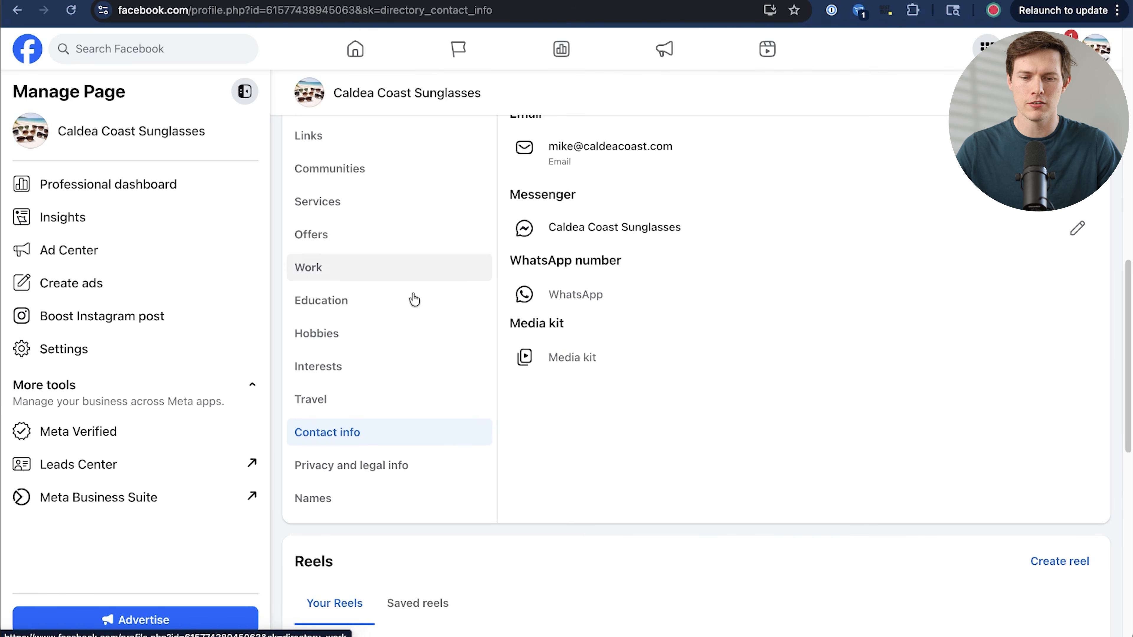
scroll(468, 453, "down", 4)
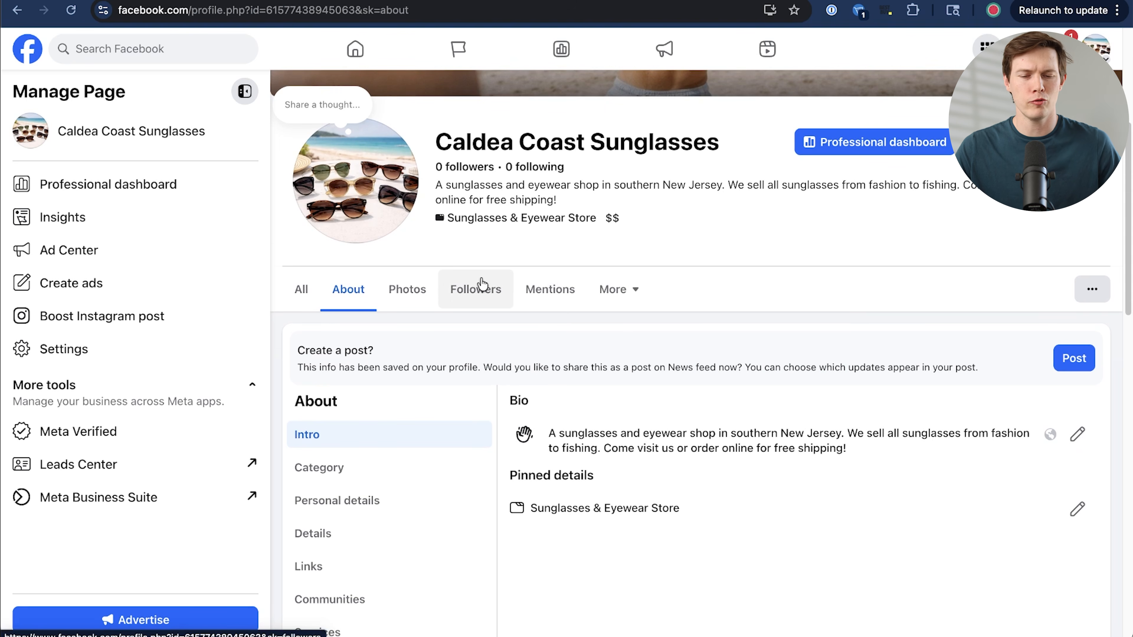
Hide the Check-ins, Likes and Reviews given sections from the Page, save, and check the remaining section list
left_click(603, 291)
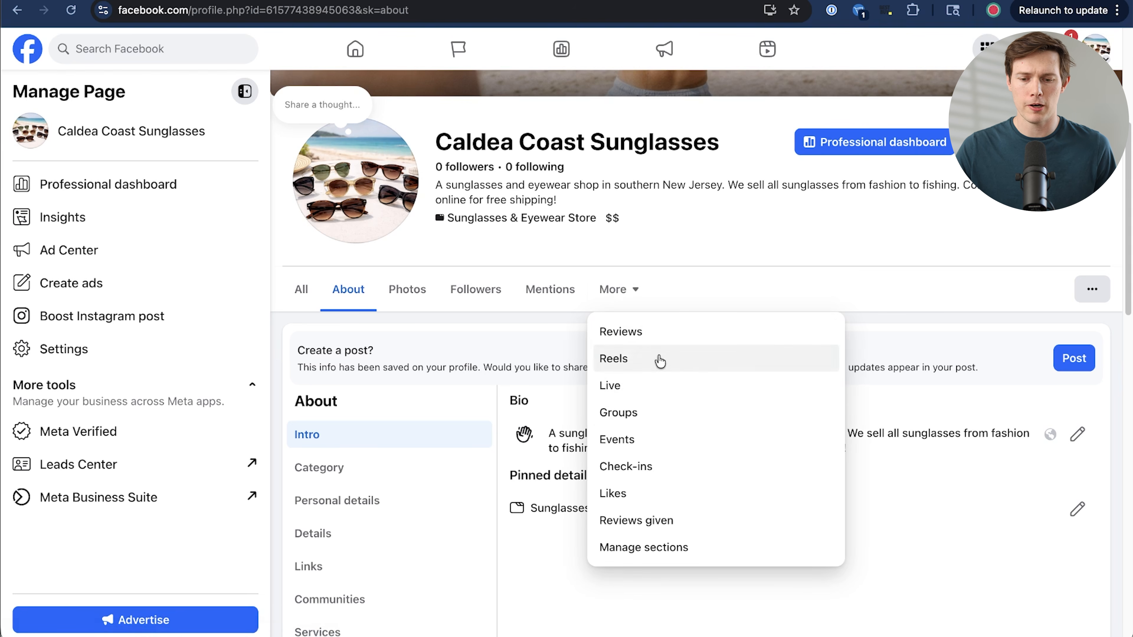
left_click(680, 548)
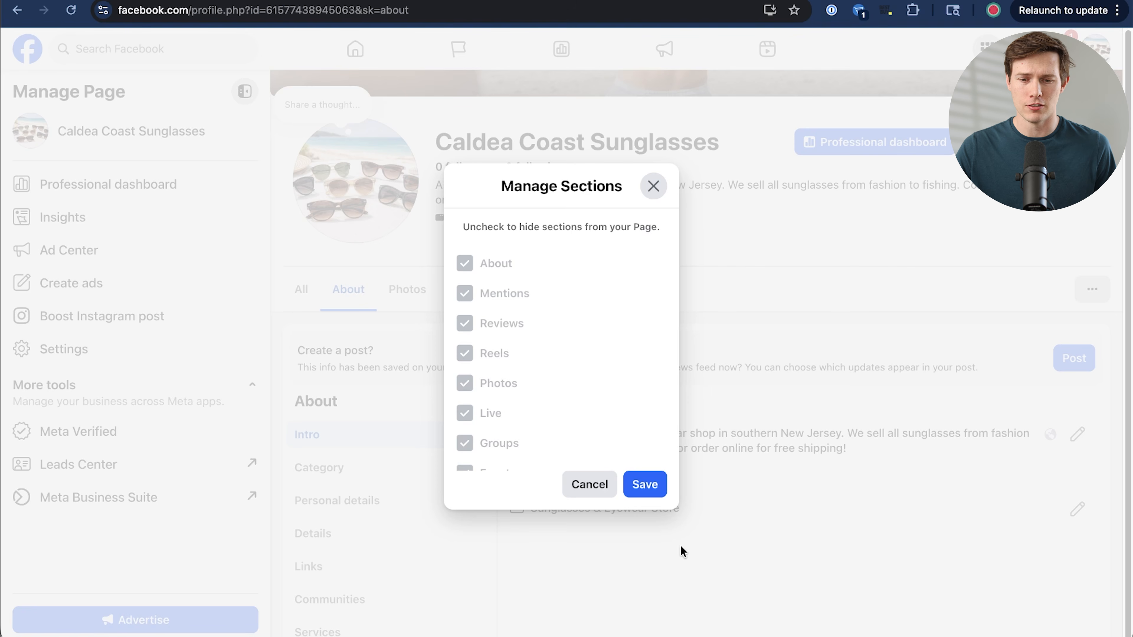
scroll(578, 370, "down", 5)
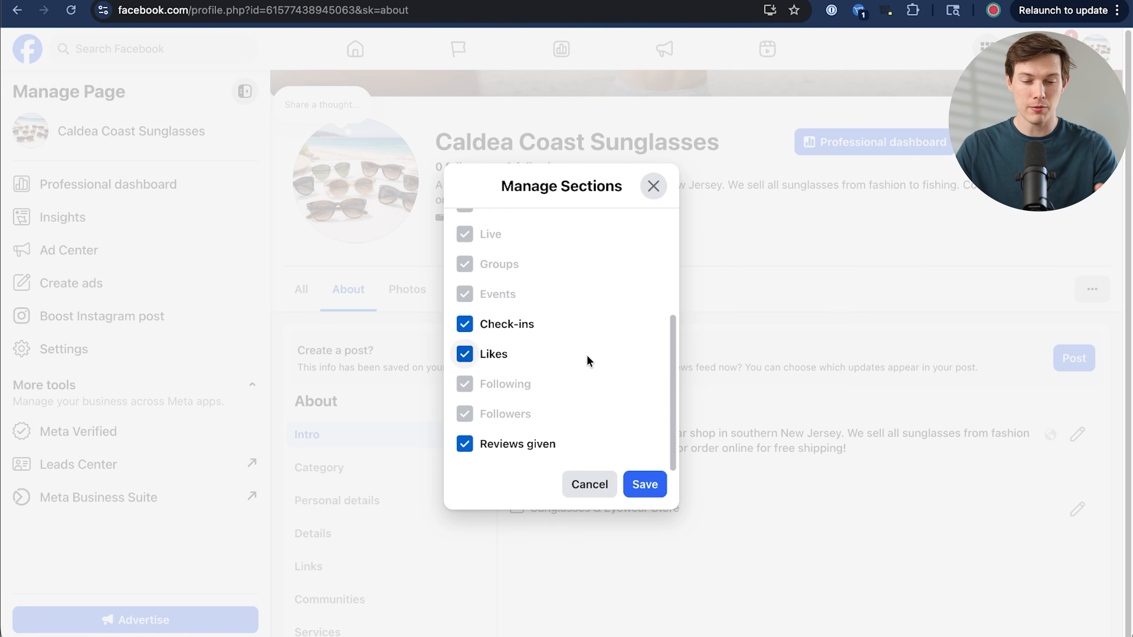
scroll(529, 343, "up", 5)
scroll(523, 350, "down", 5)
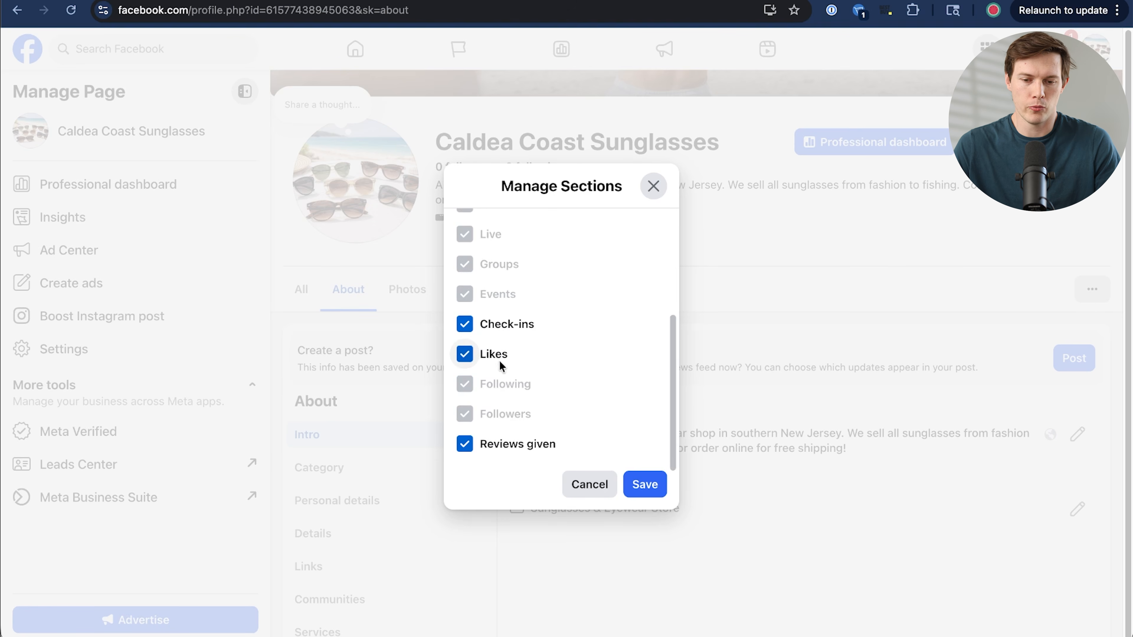
left_click(465, 353)
left_click(464, 324)
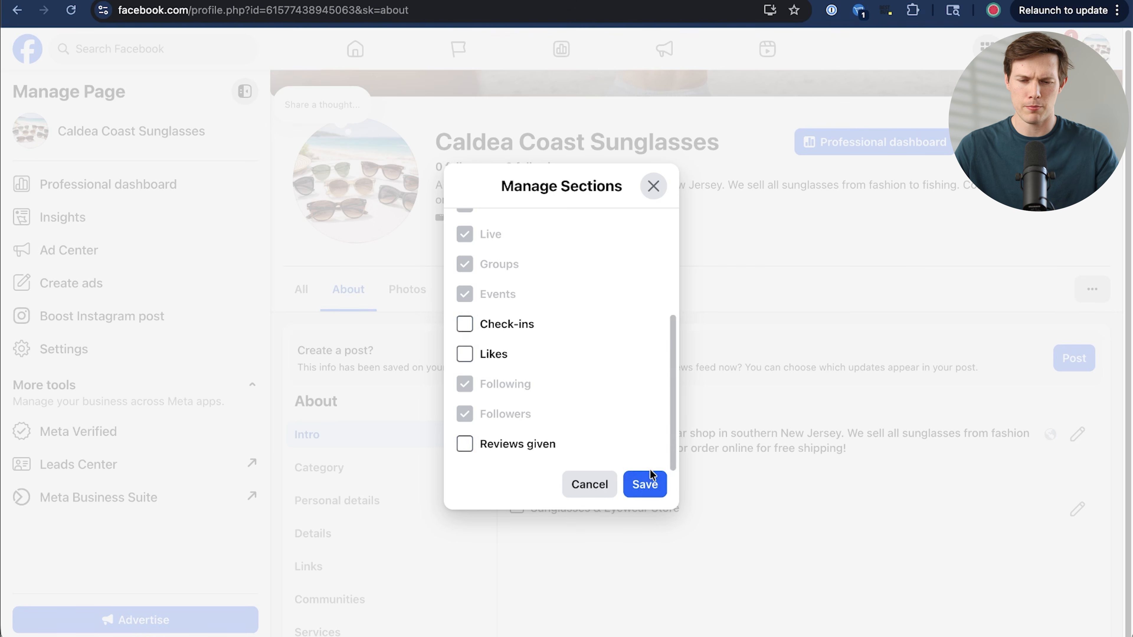
left_click(646, 486)
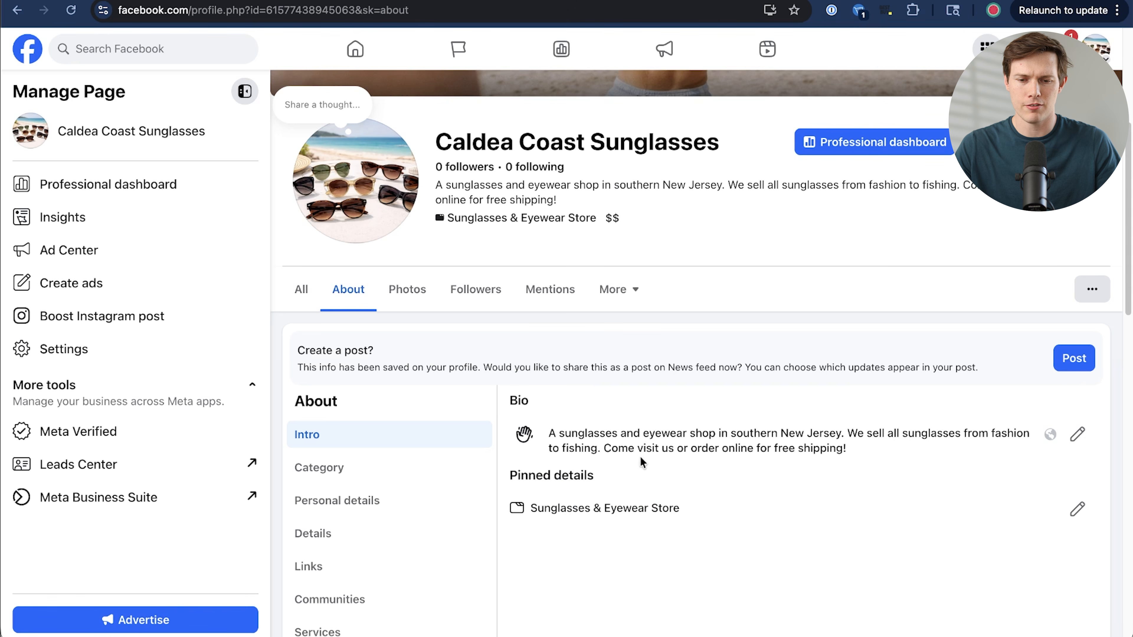
left_click(623, 290)
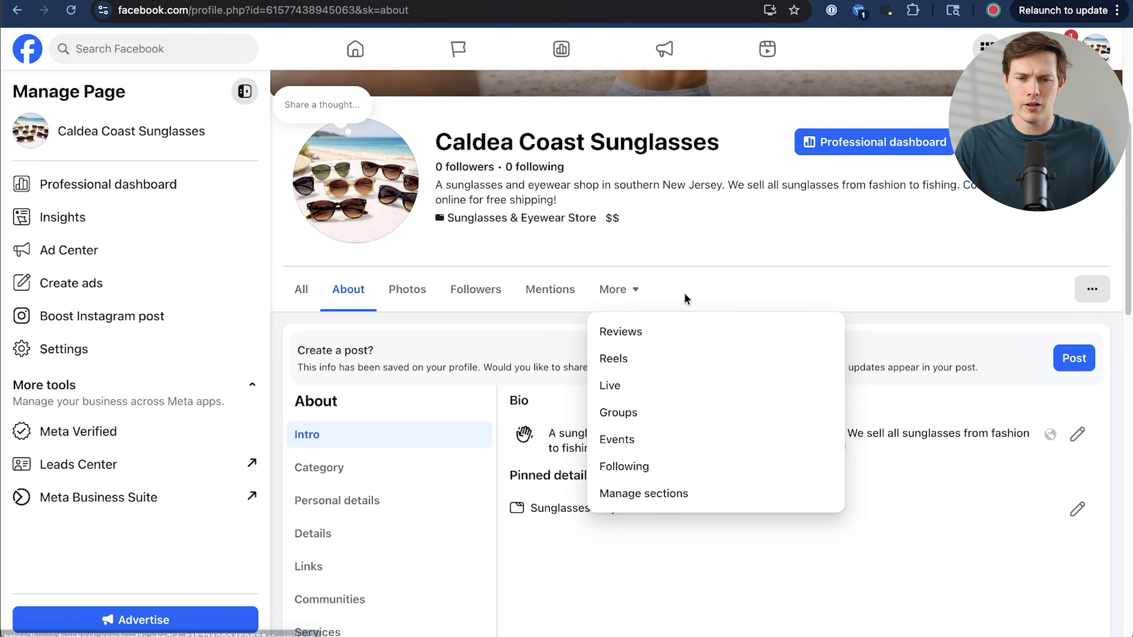
left_click(658, 395)
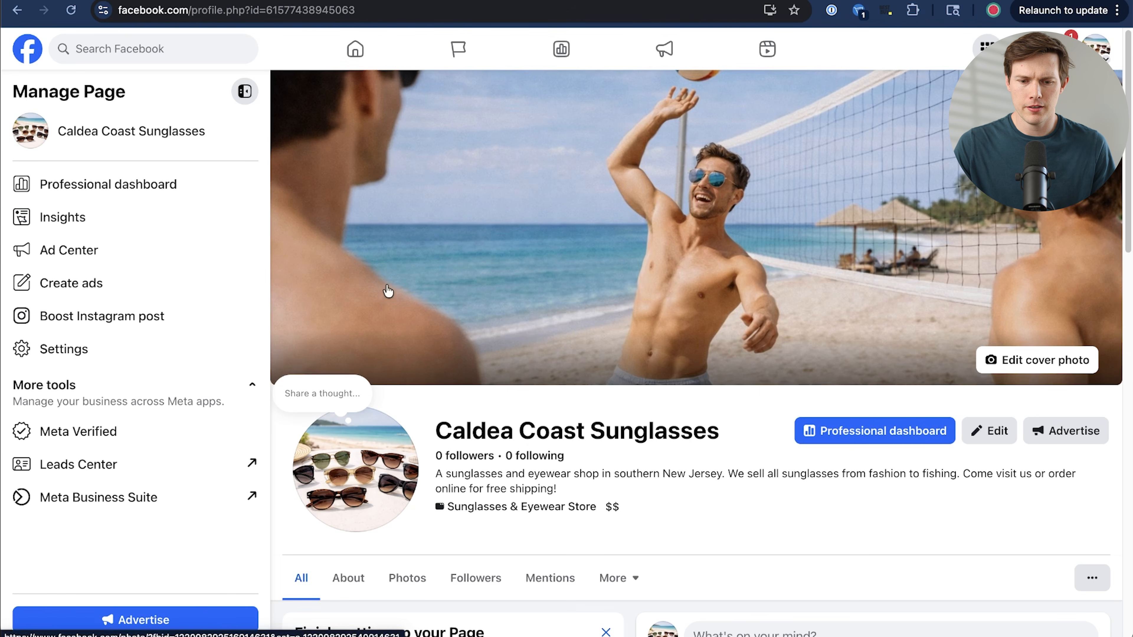
Open the Page's Settings & privacy and look over the available setting categories
scroll(388, 291, "down", 6)
scroll(485, 410, "up", 6)
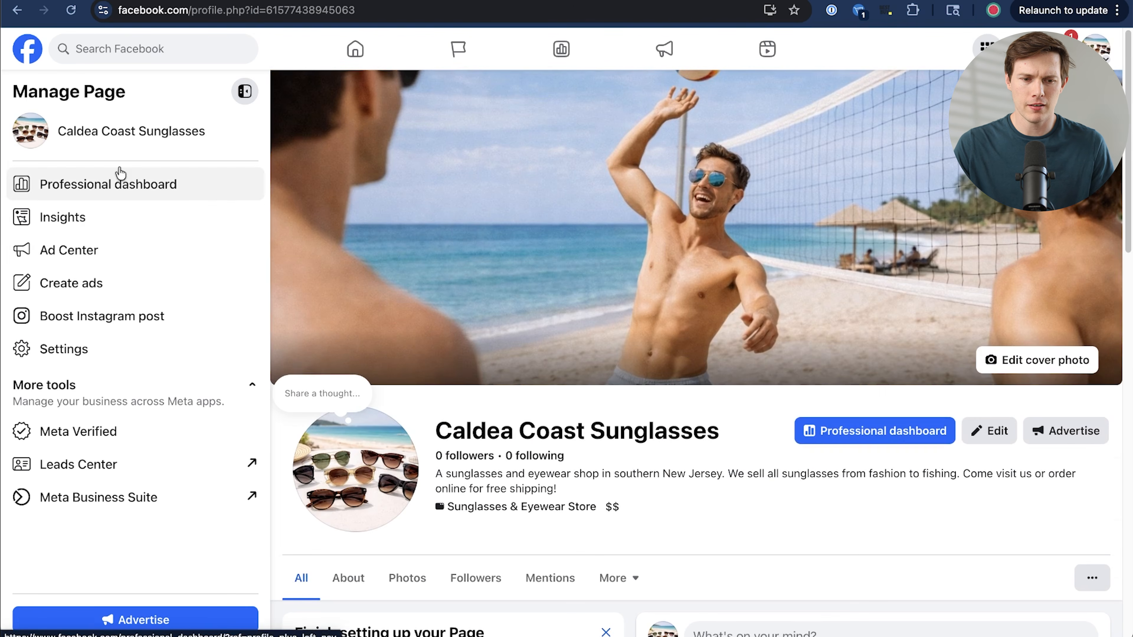
left_click(117, 347)
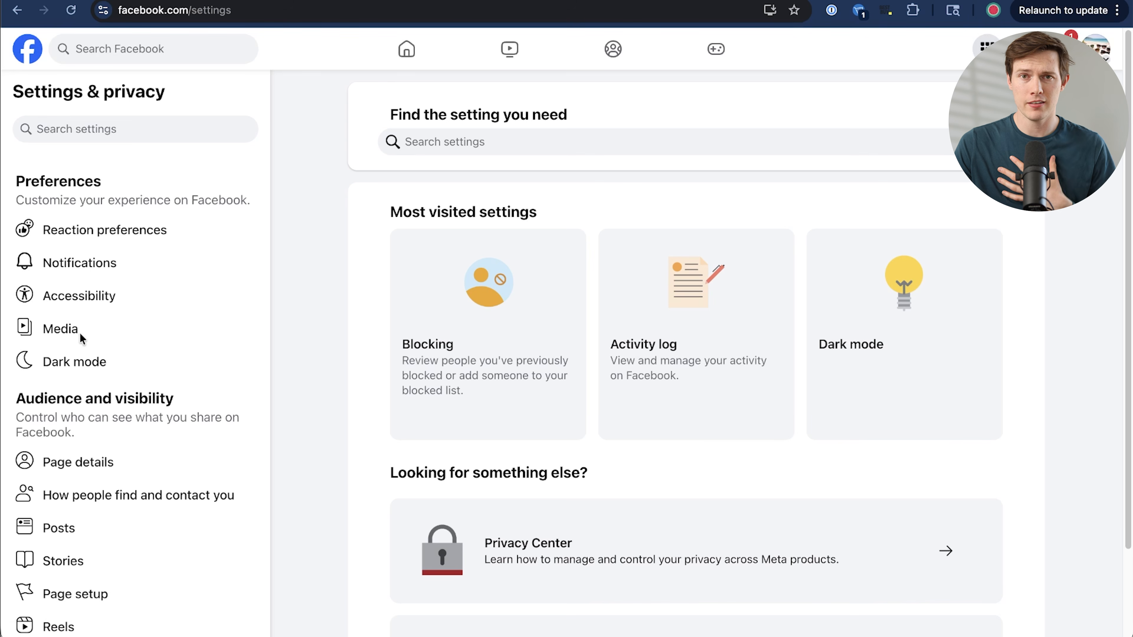
scroll(126, 294, "down", 10)
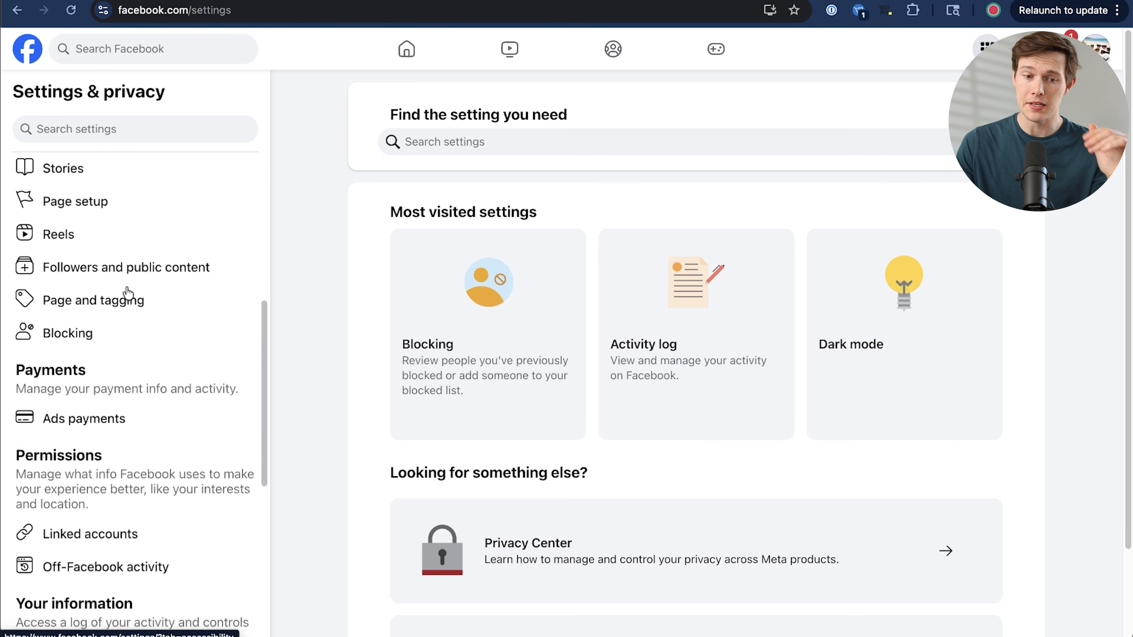
scroll(128, 295, "down", 4)
scroll(127, 297, "up", 15)
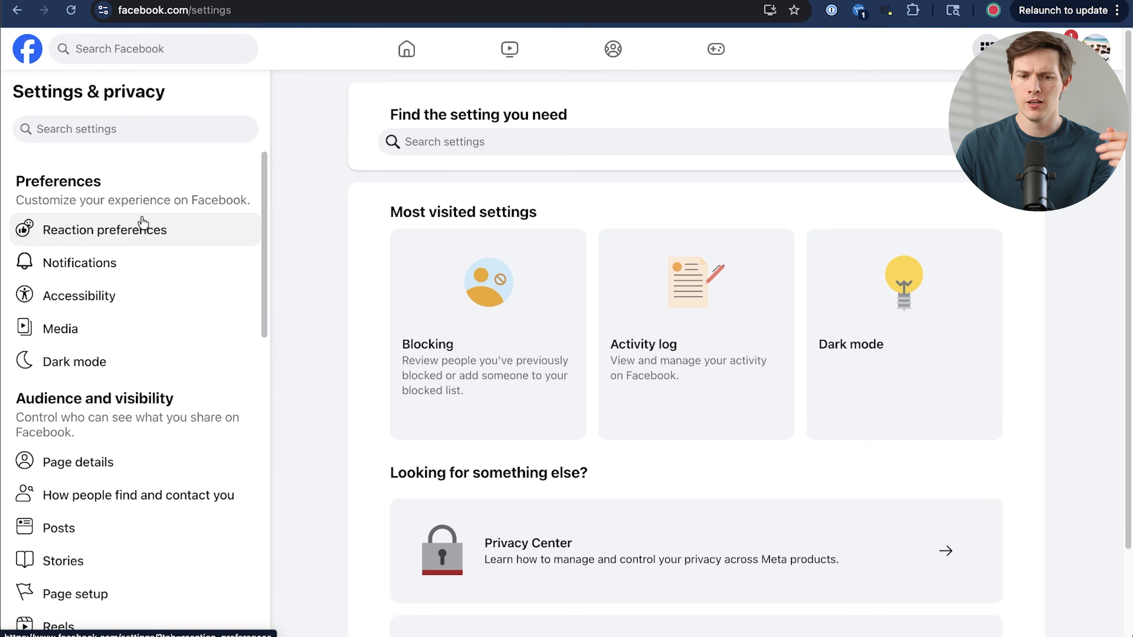
Review the Page's Notifications, Accessibility, Media and Dark mode preferences
left_click(140, 271)
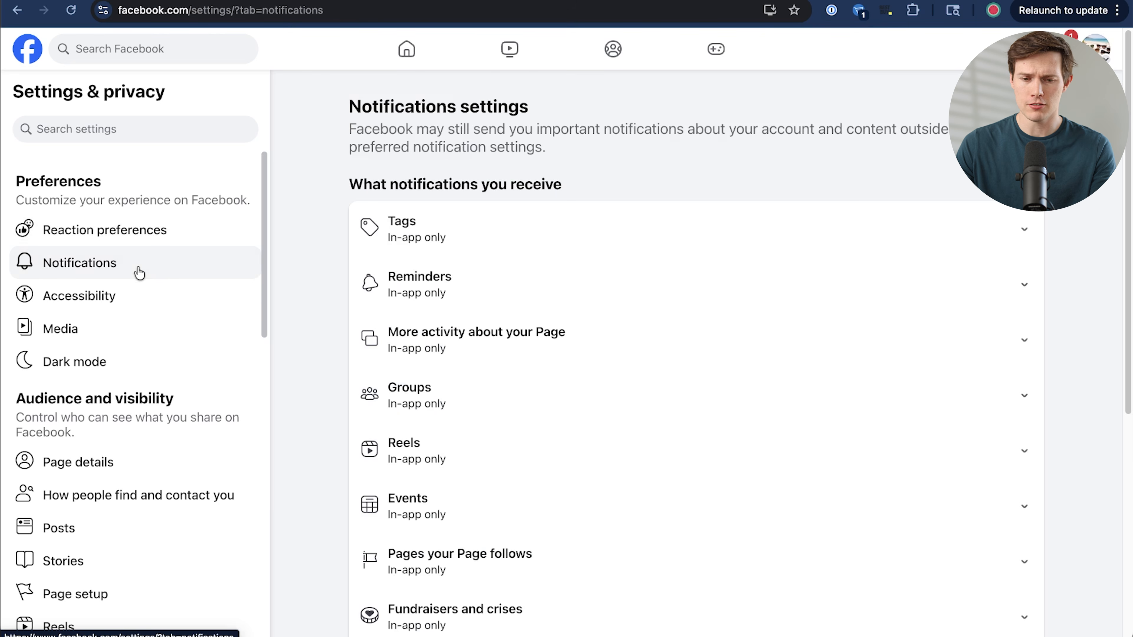
scroll(716, 384, "down", 2)
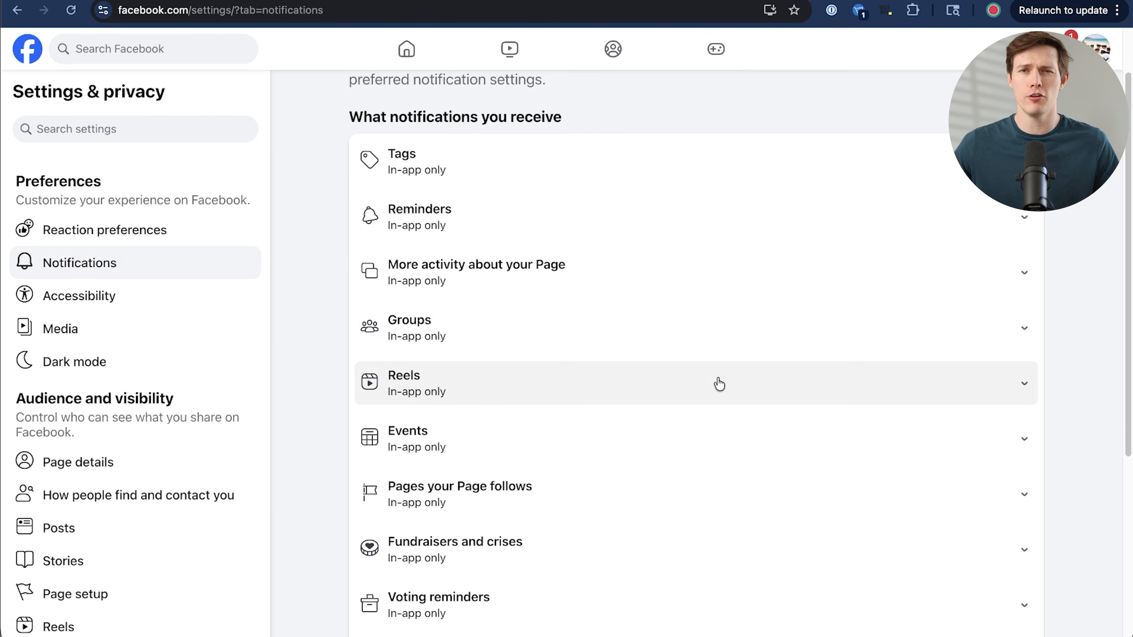
scroll(726, 460, "down", 3)
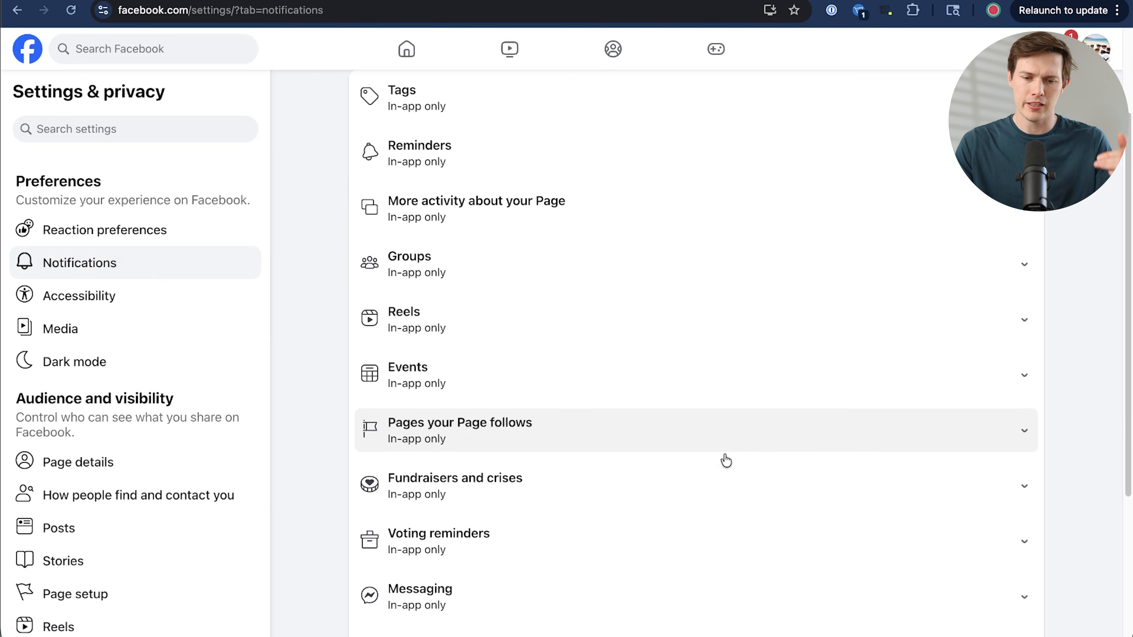
scroll(726, 466, "down", 2)
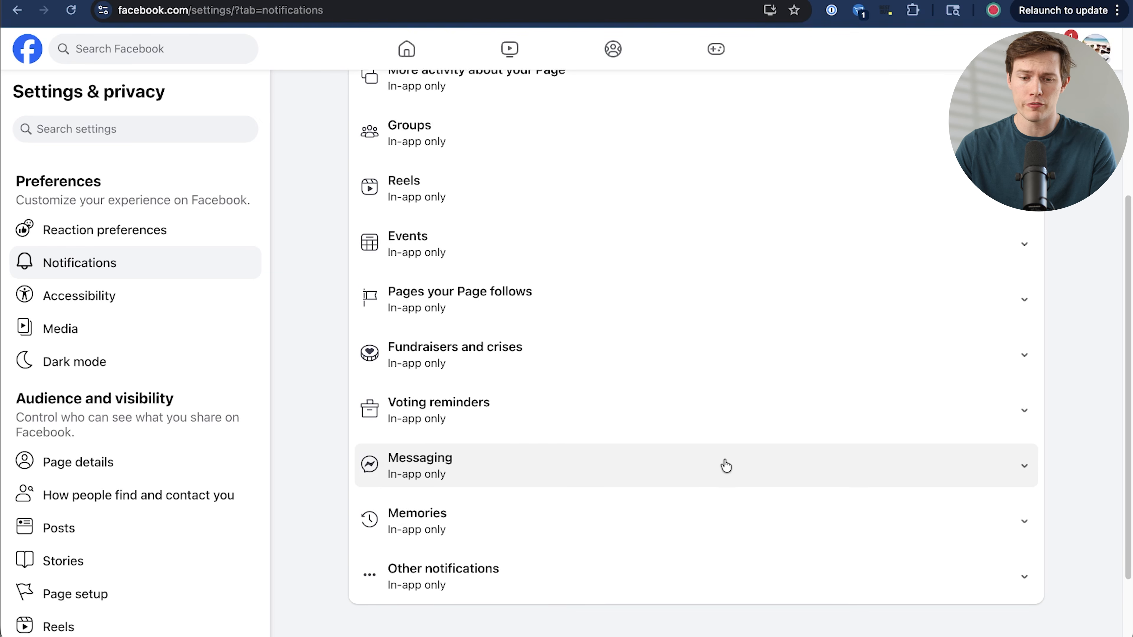
scroll(726, 465, "down", 2)
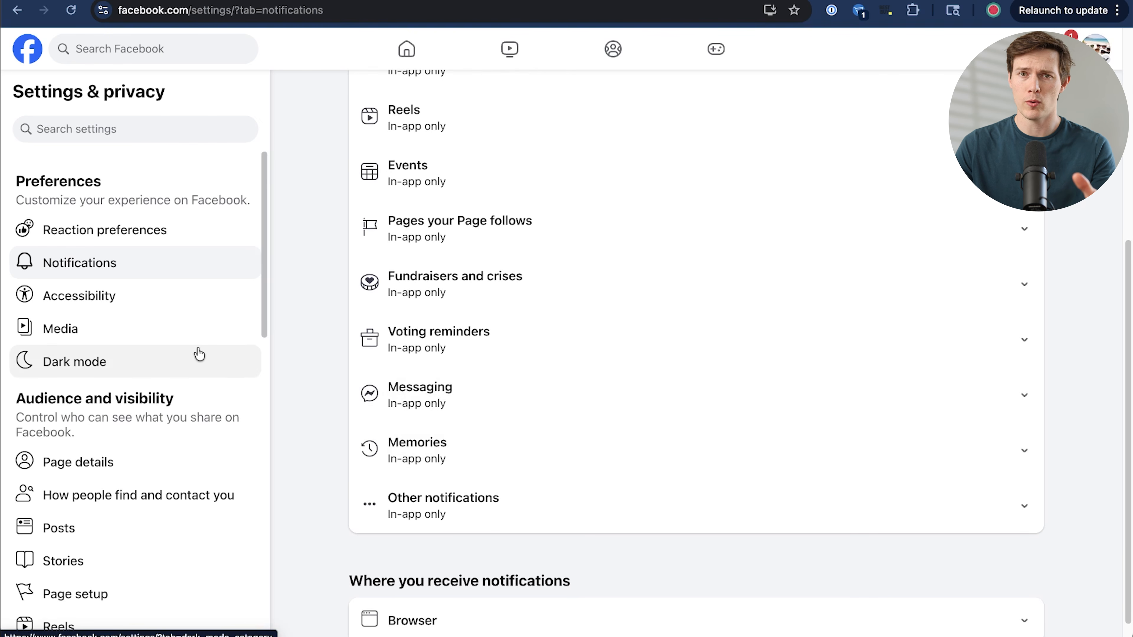
left_click(178, 295)
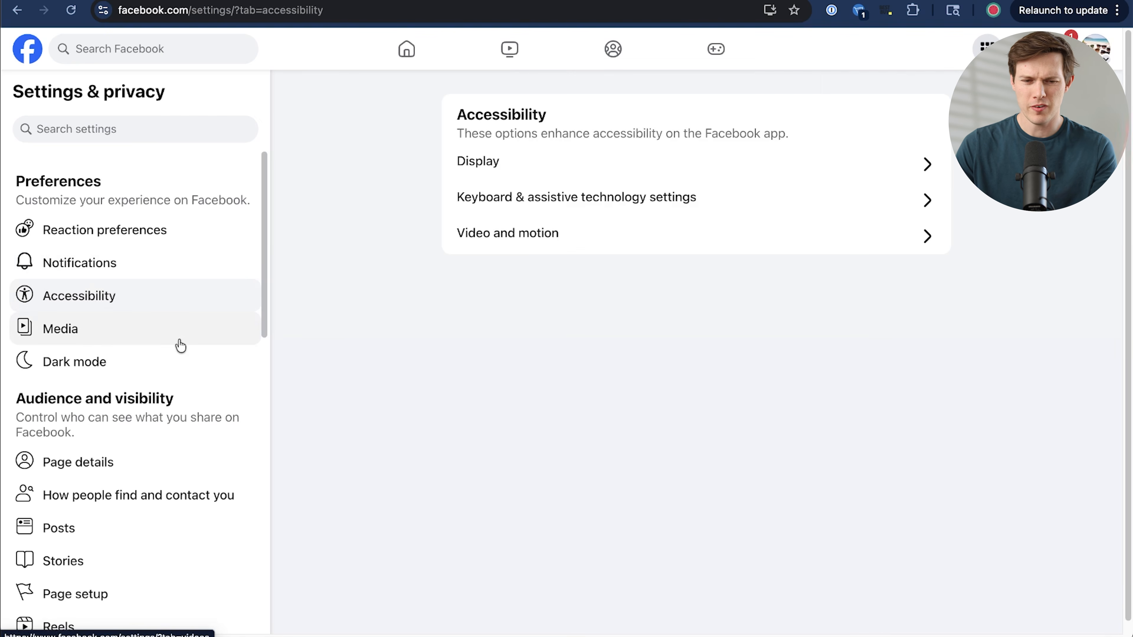
left_click(181, 345)
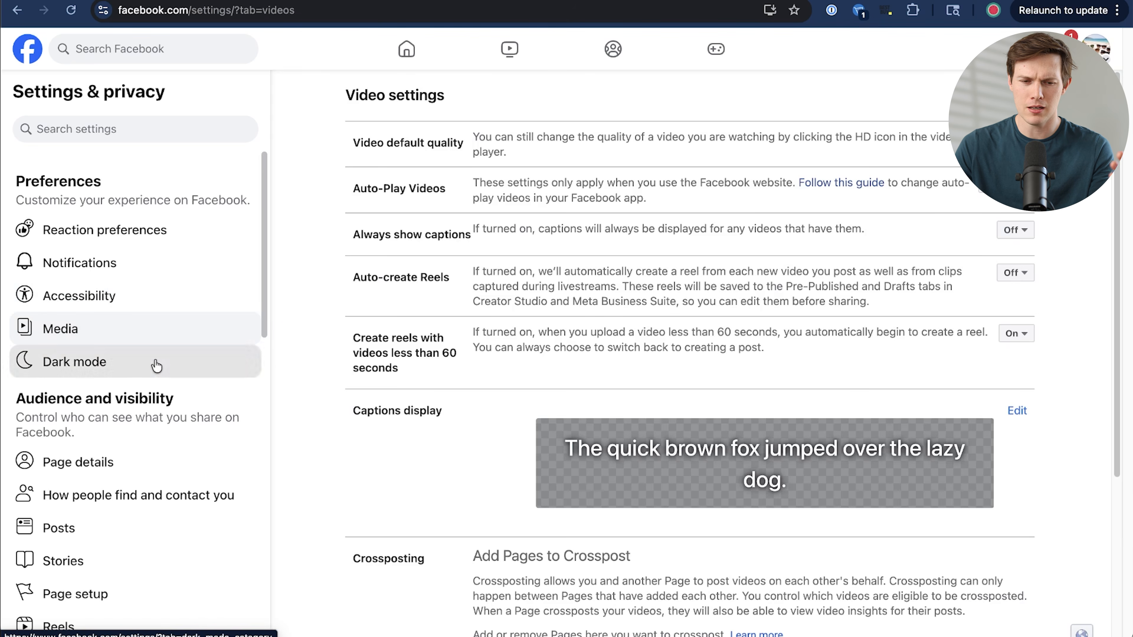
left_click(151, 360)
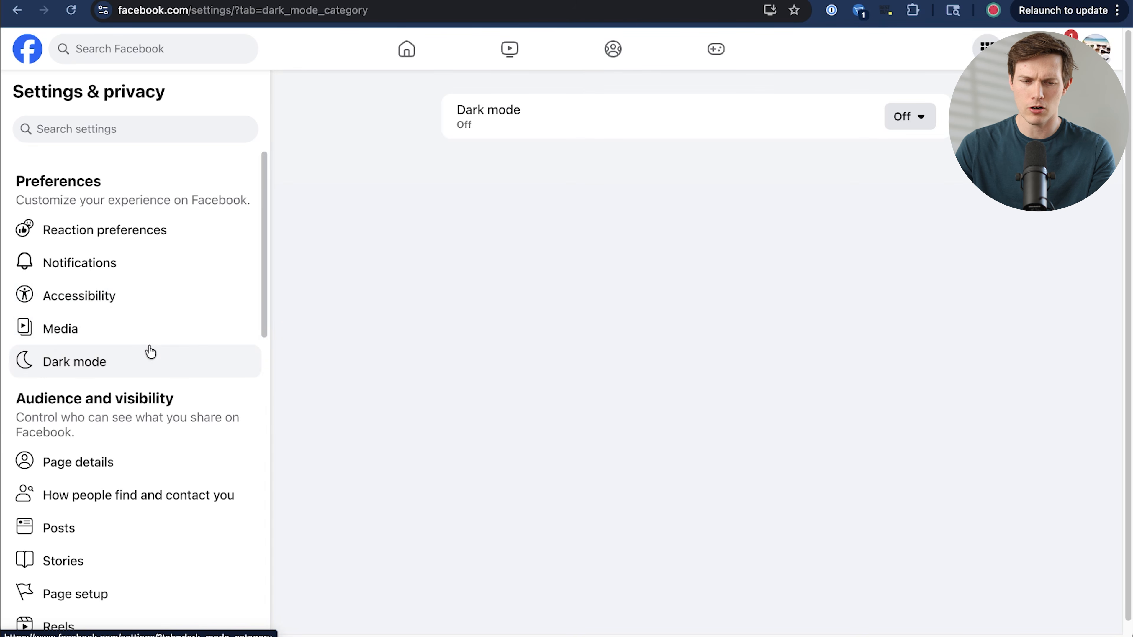
In How people find and contact you, turn off the permission for people to message the Page and turn it back on
scroll(150, 352, "down", 2)
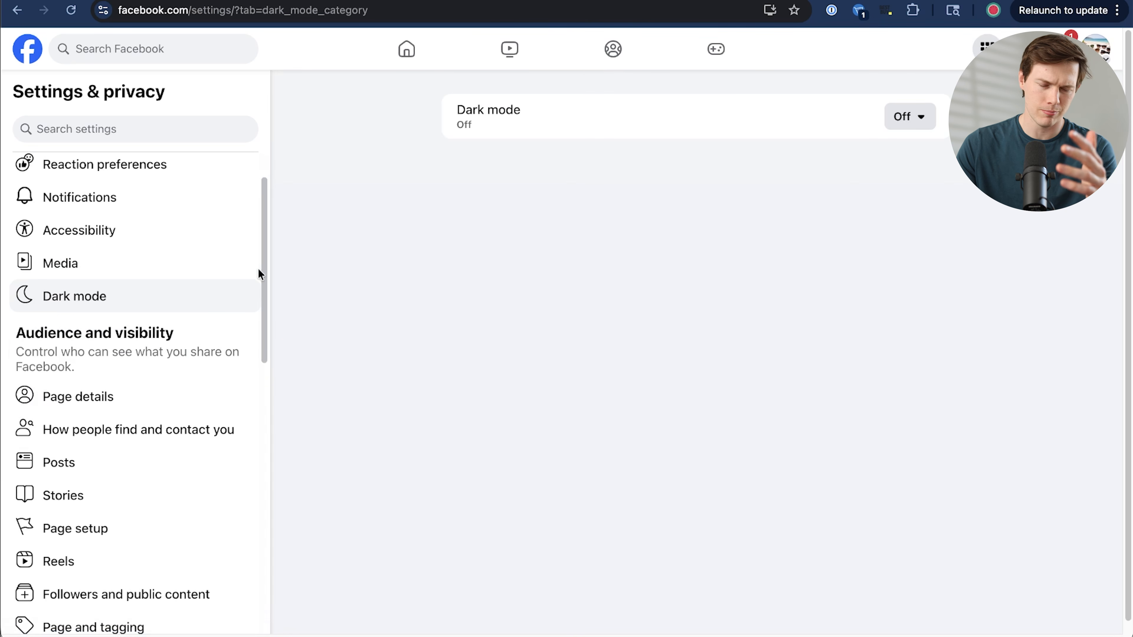
scroll(149, 308, "down", 4)
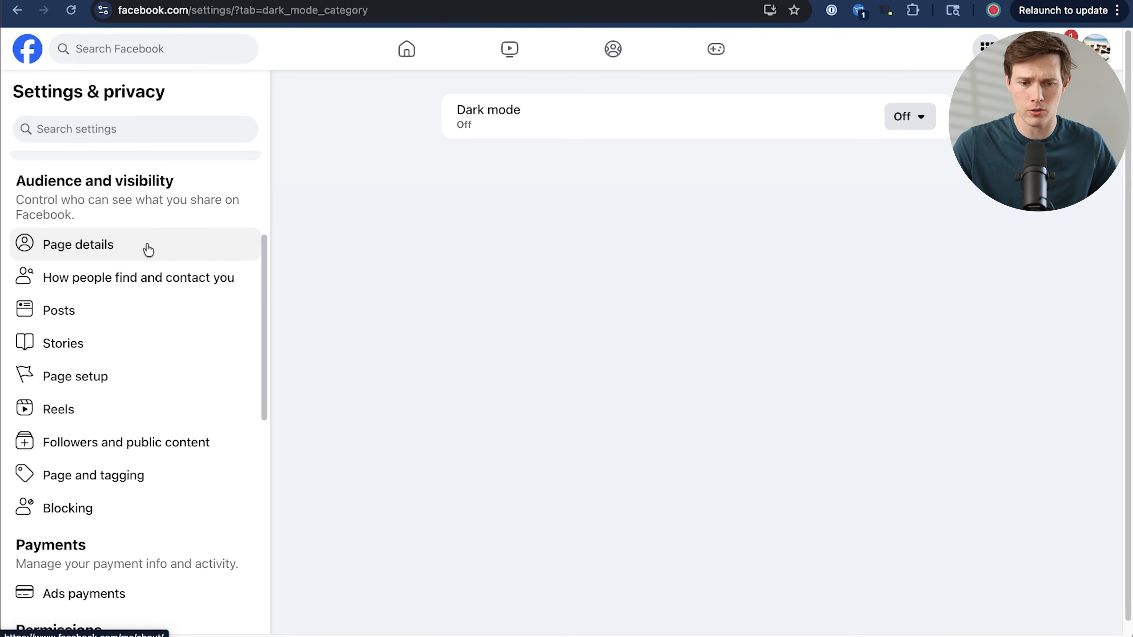
left_click(158, 290)
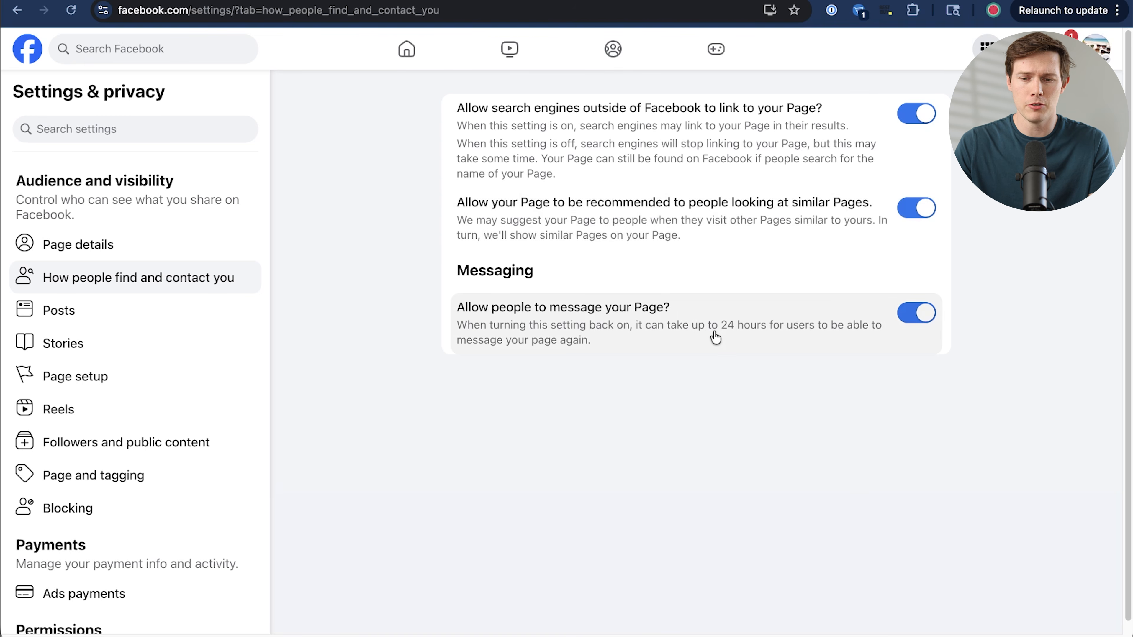
scroll(715, 341, "down", 1)
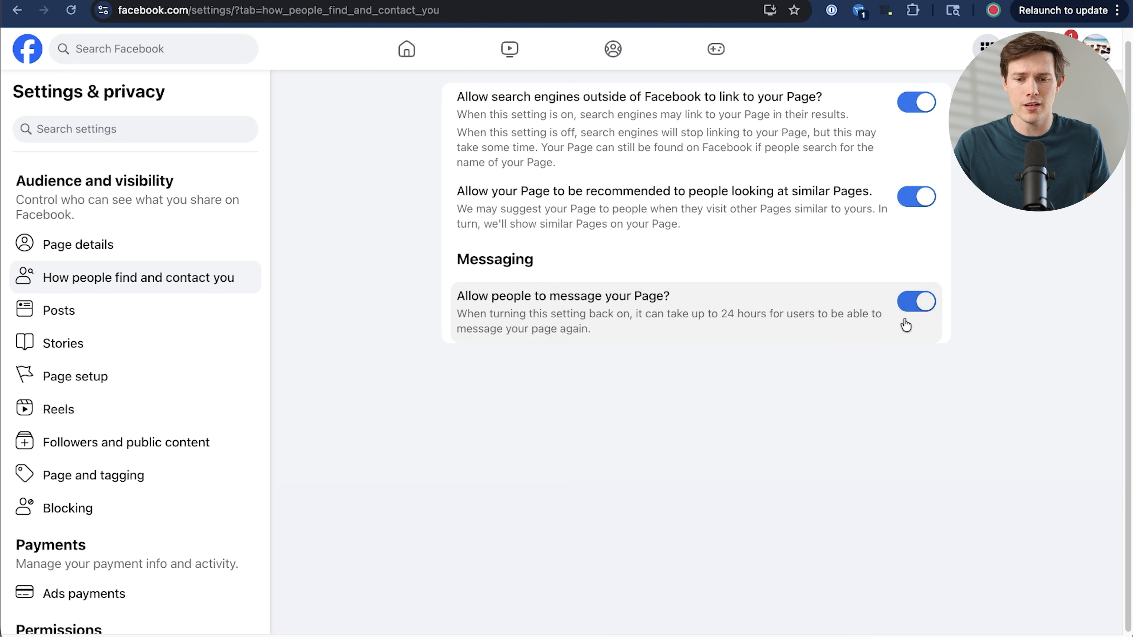
left_click(904, 310)
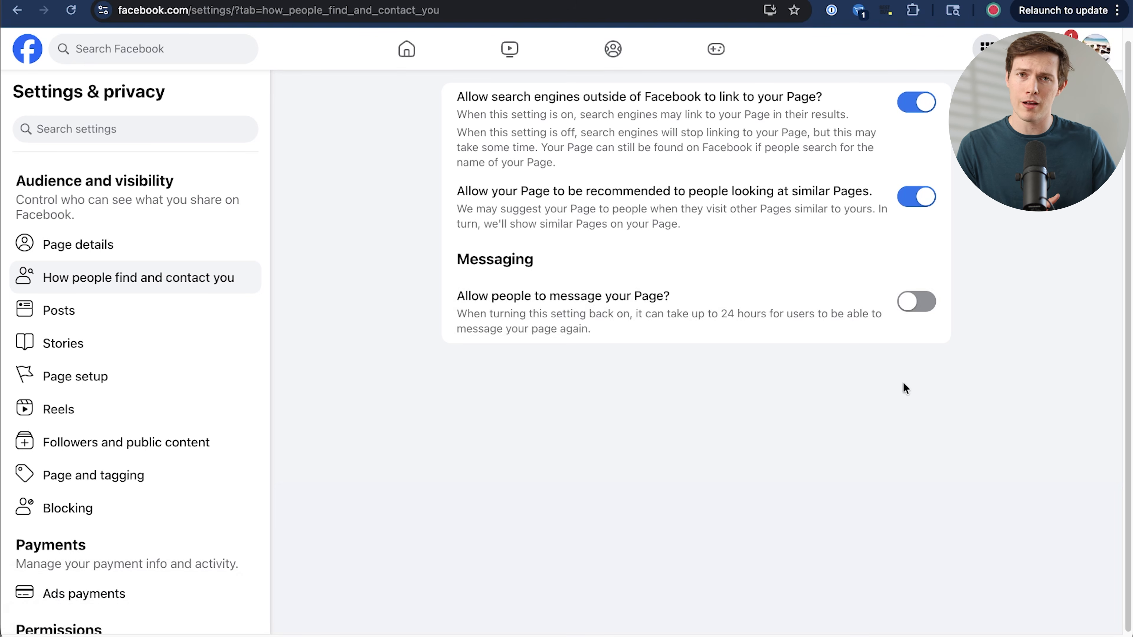
left_click(913, 306)
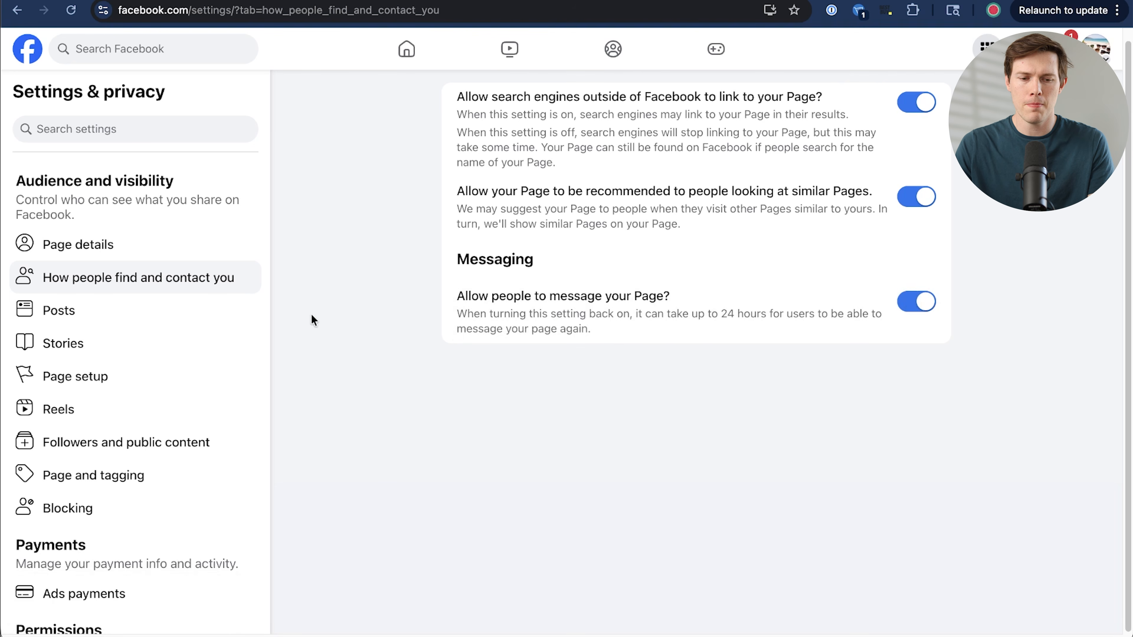
In the Posts settings, turn on always sharing posts to story and turn off comment summaries and visual search
left_click(170, 317)
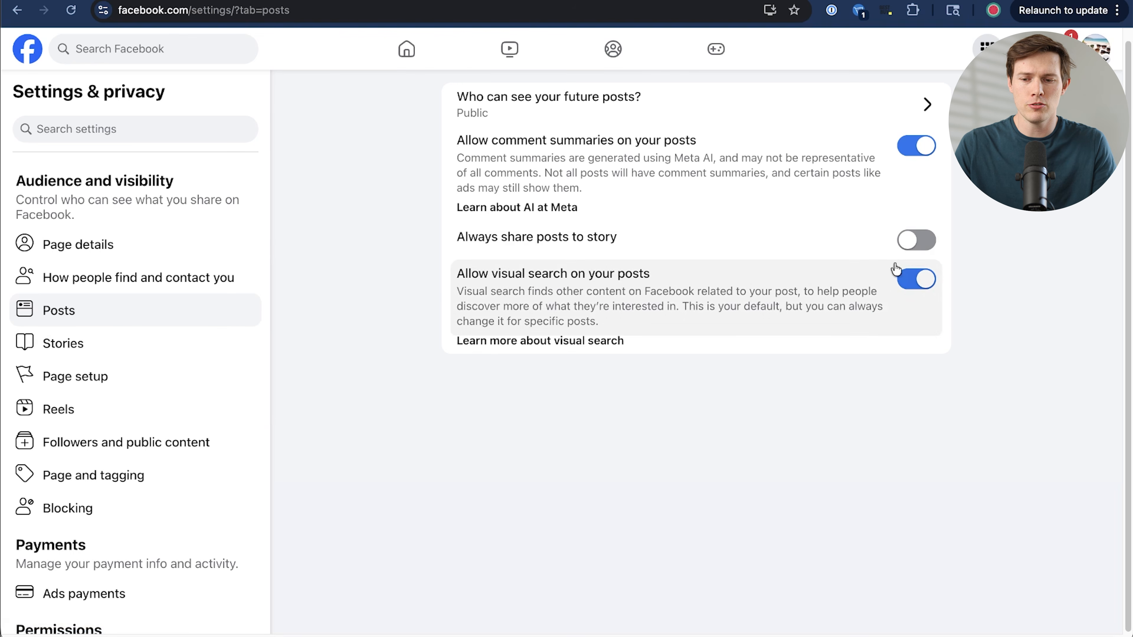
left_click(916, 240)
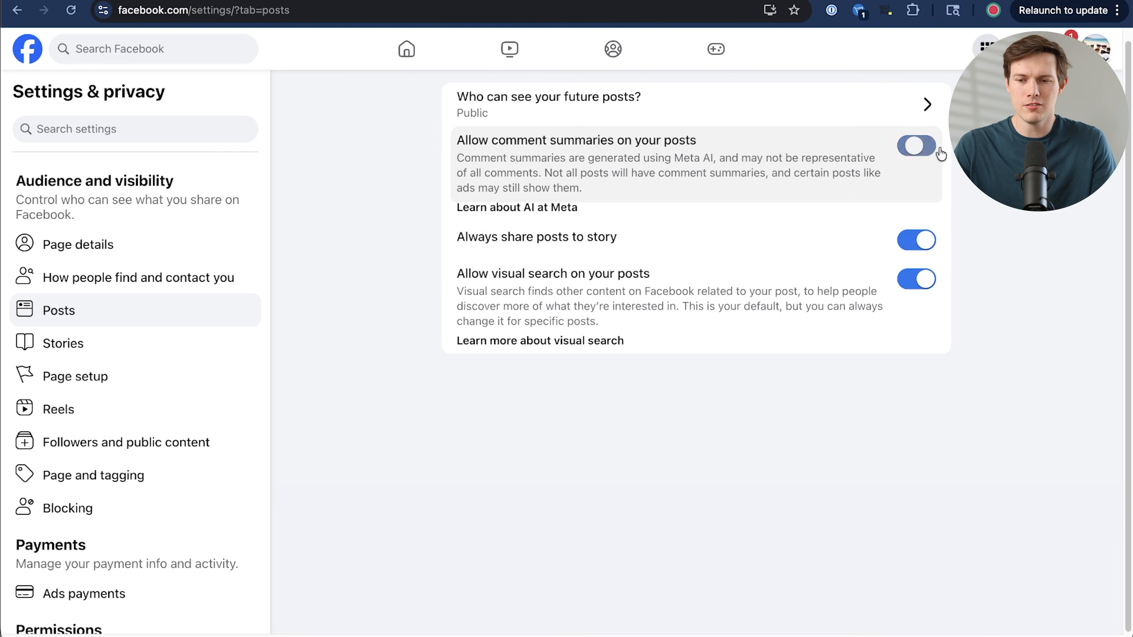
left_click(914, 146)
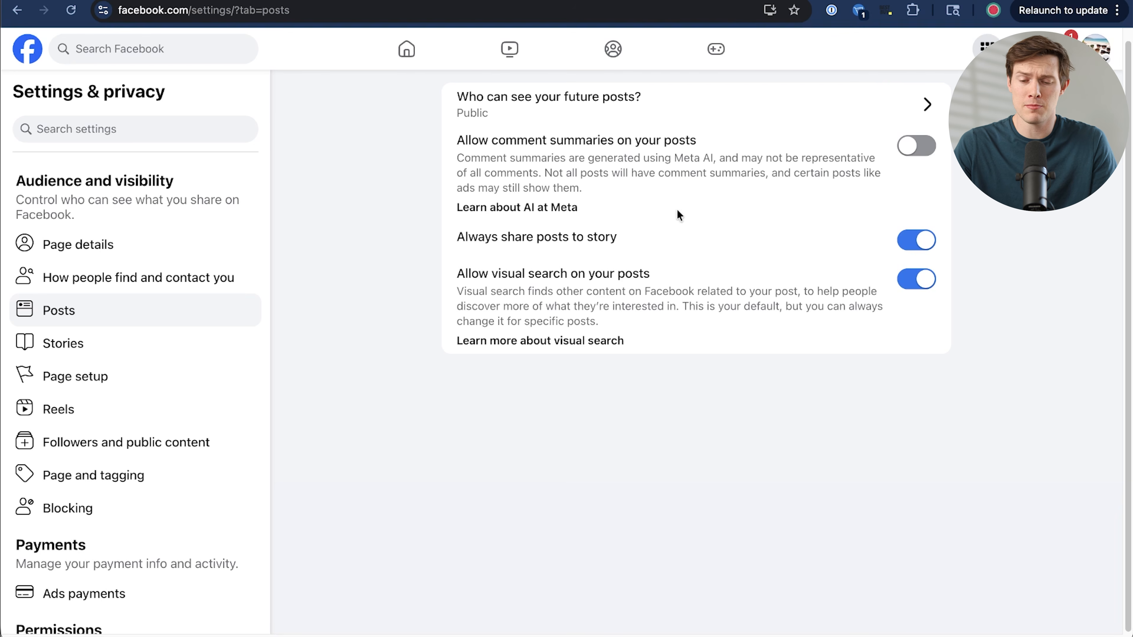
scroll(326, 284, "down", 2)
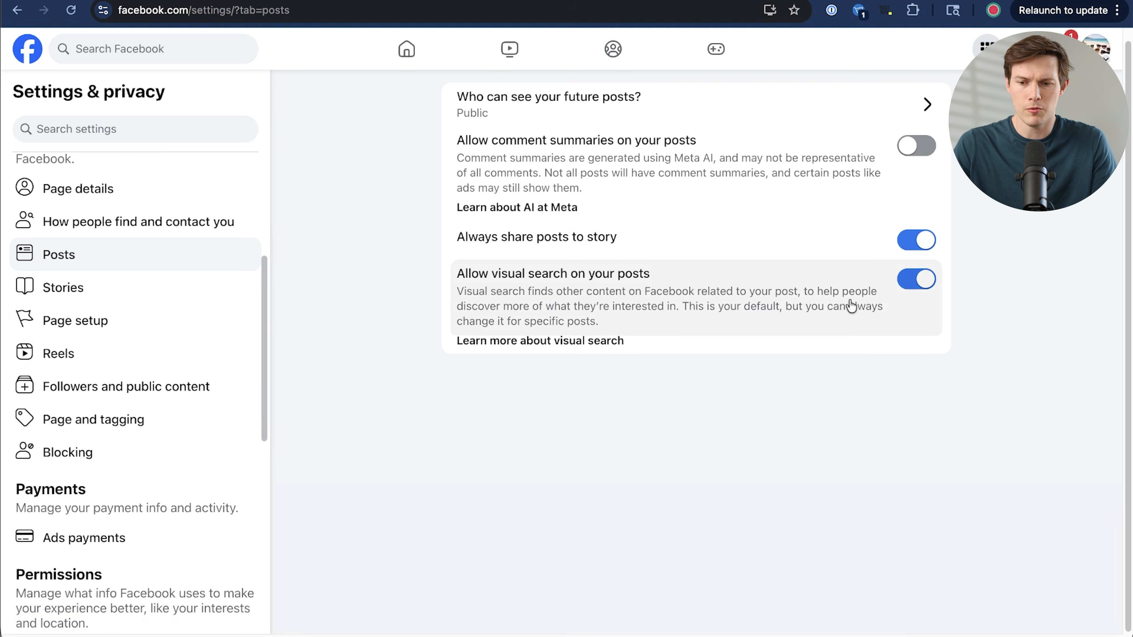
left_click(905, 283)
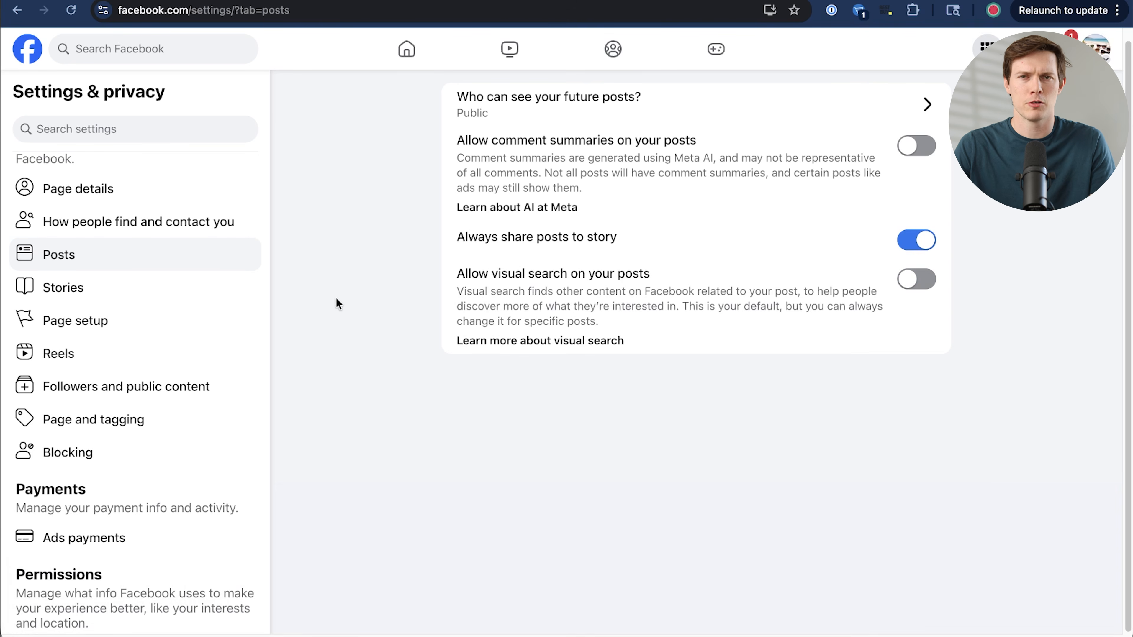
Review the Stories settings and check the Page status within Page setup
left_click(179, 302)
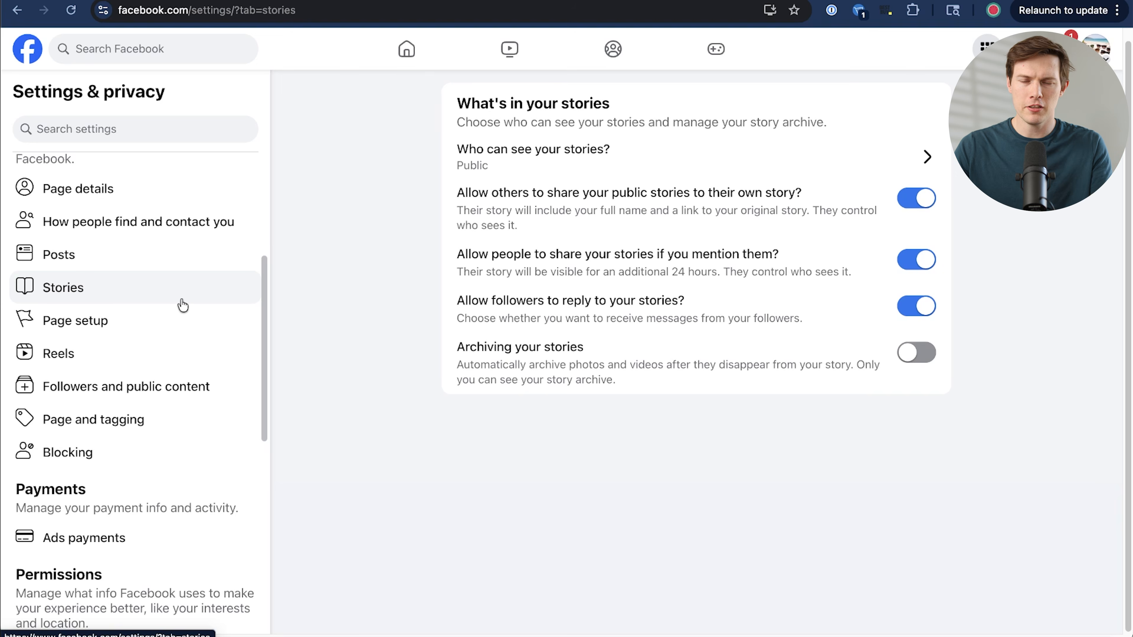
left_click(129, 329)
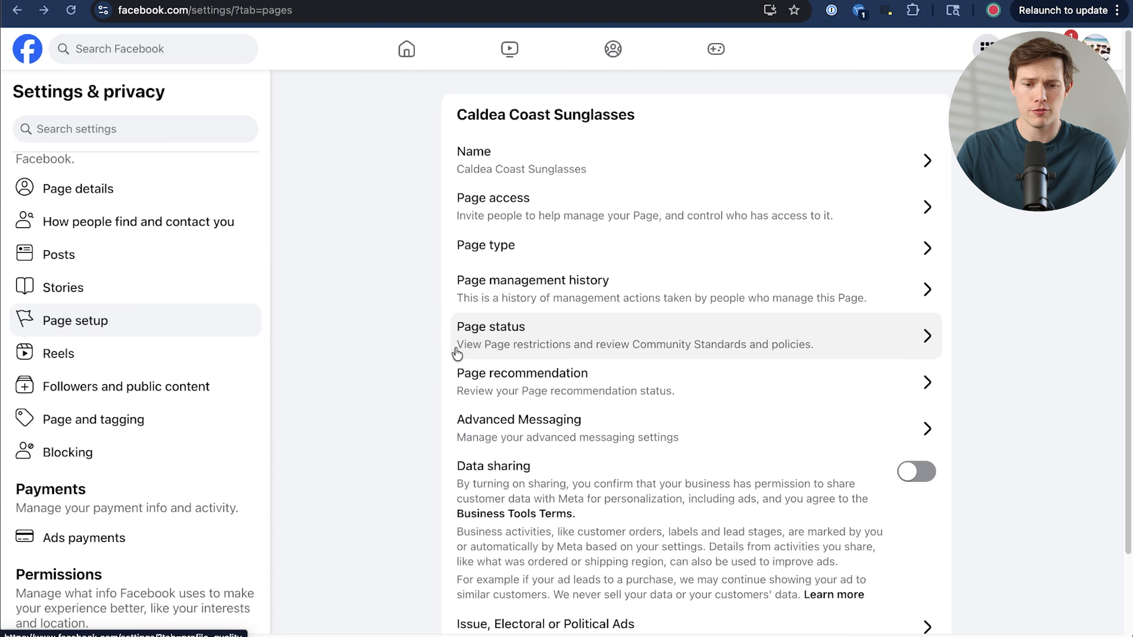
left_click(608, 340)
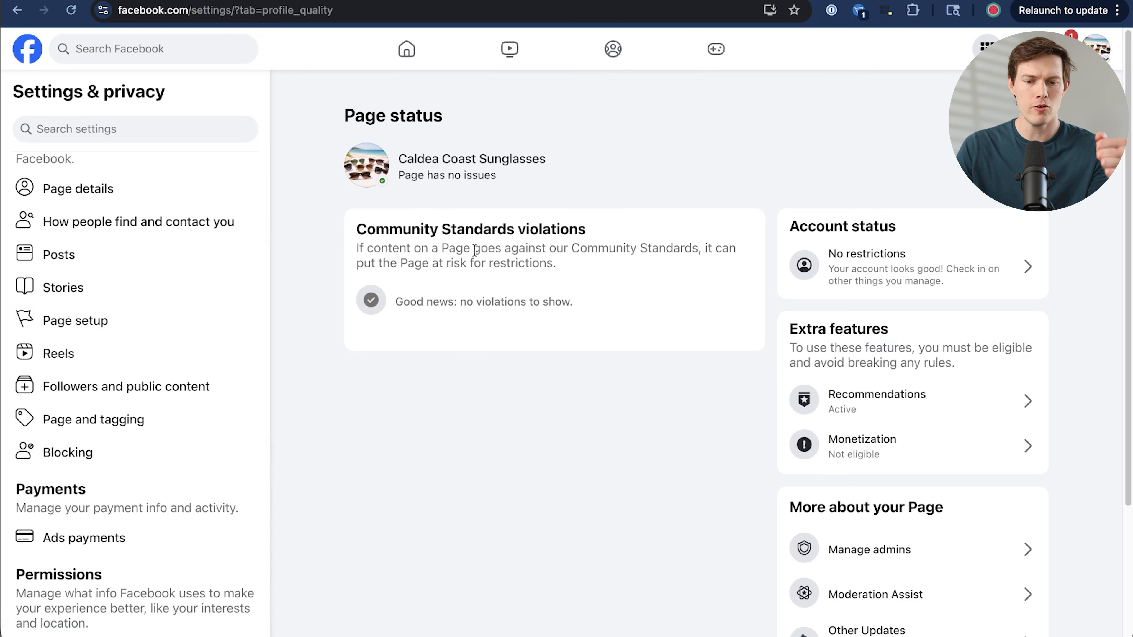
key("super+Left")
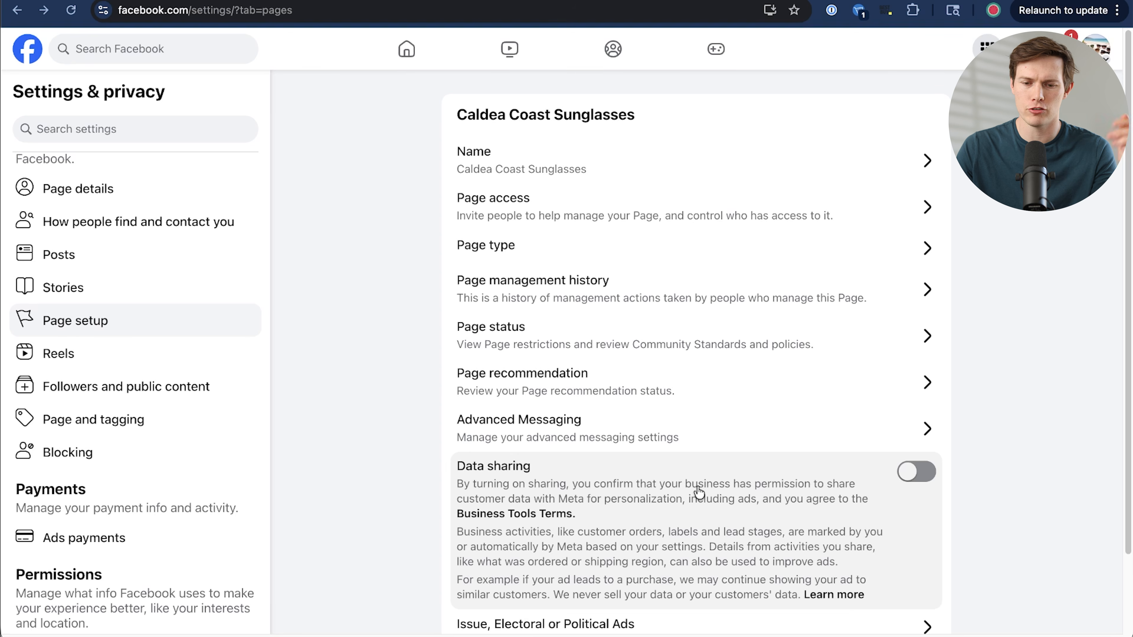
Review the Advanced Messaging options, including whitelisted domains and requested features, and return to Page setup
left_click(532, 428)
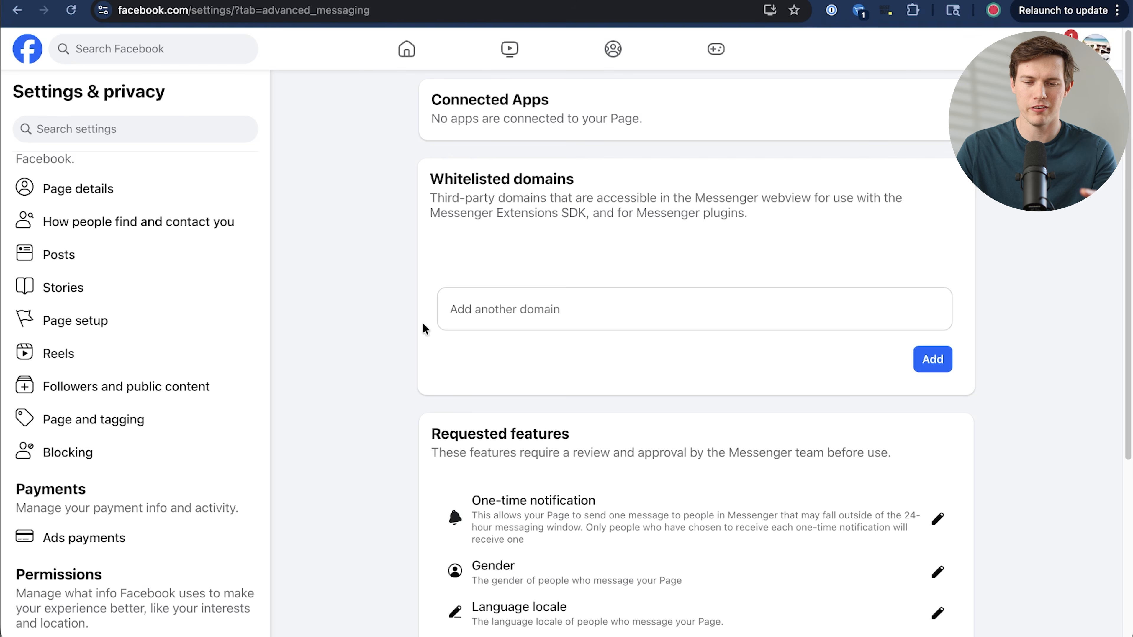
scroll(375, 322, "down", 3)
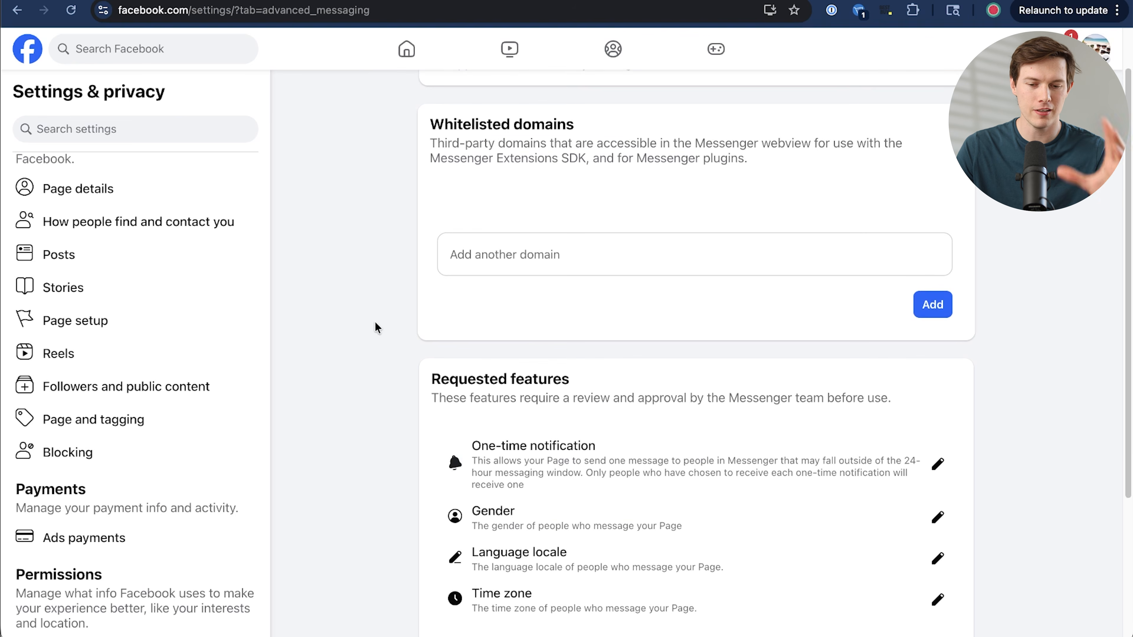
scroll(375, 323, "down", 2)
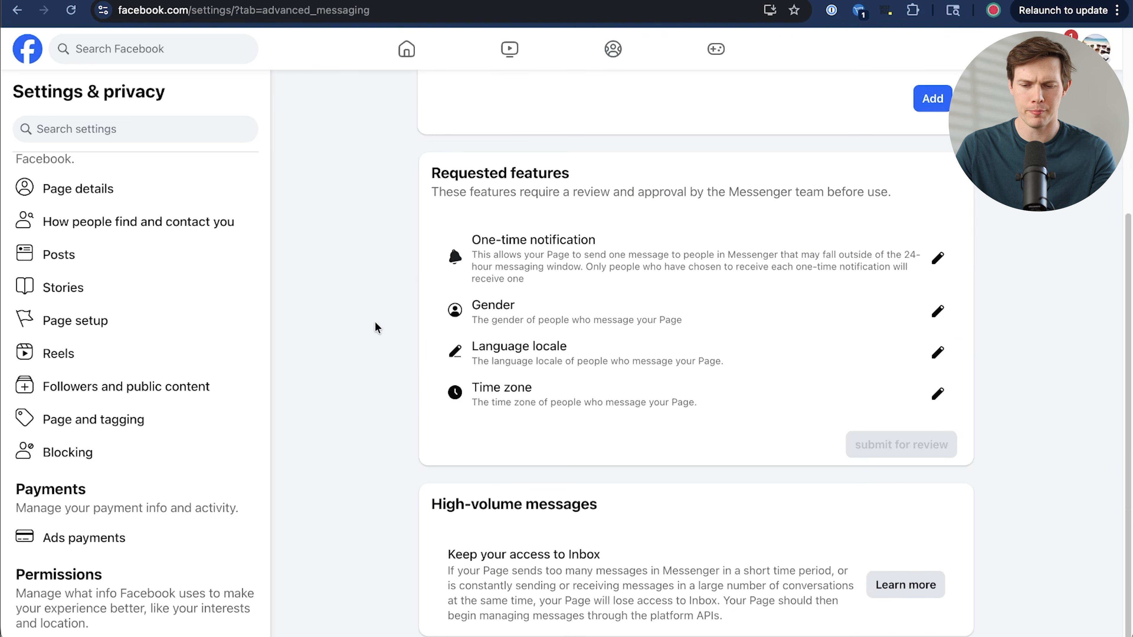
scroll(375, 322, "up", 5)
key("super+Left")
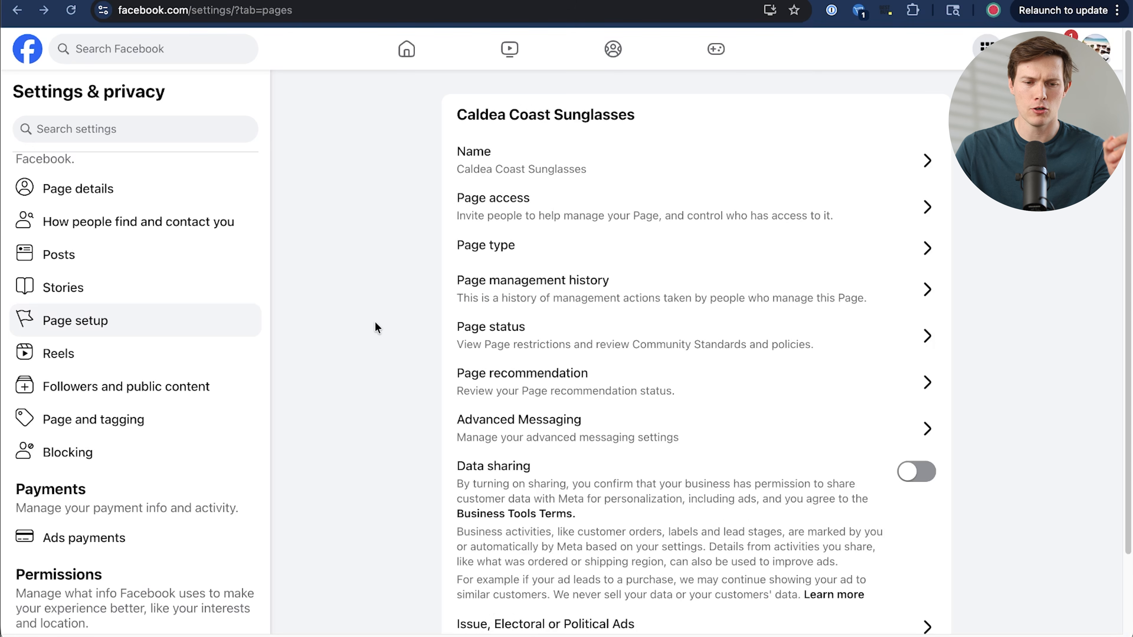
In Followers and public content, turn on hiding posts and comments with profanity
left_click(180, 366)
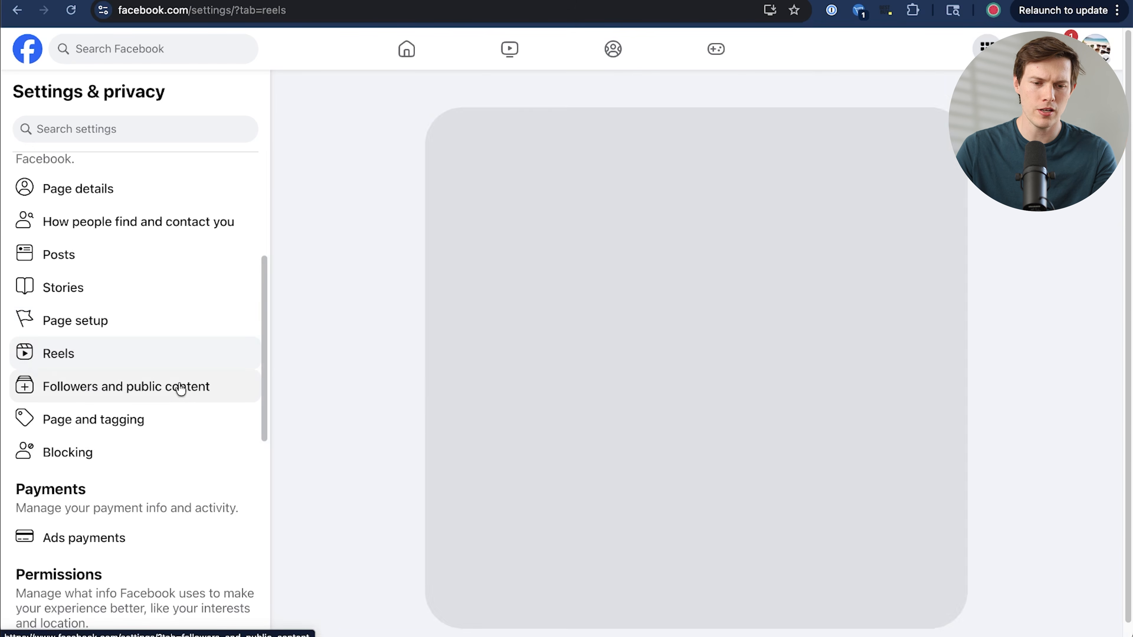
left_click(182, 395)
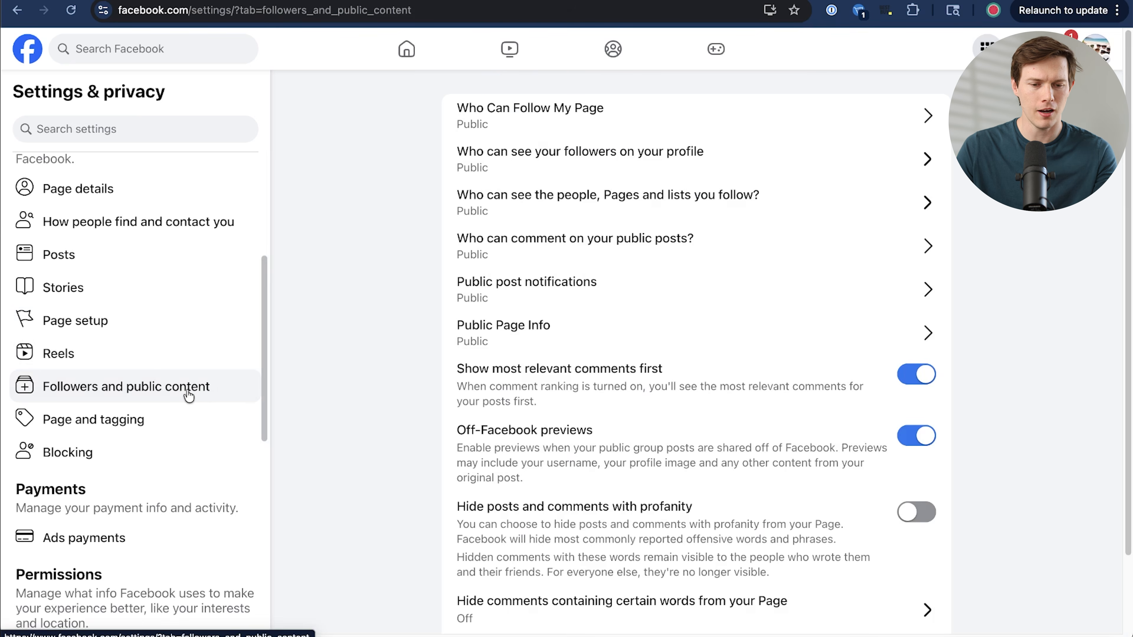
scroll(413, 441, "down", 2)
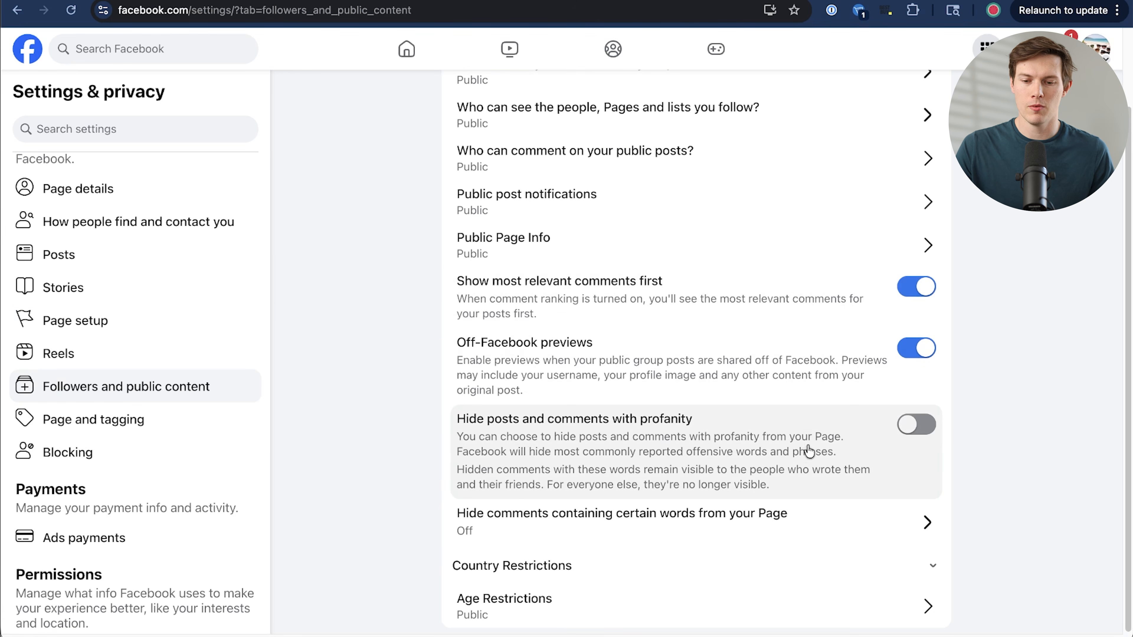
left_click(933, 430)
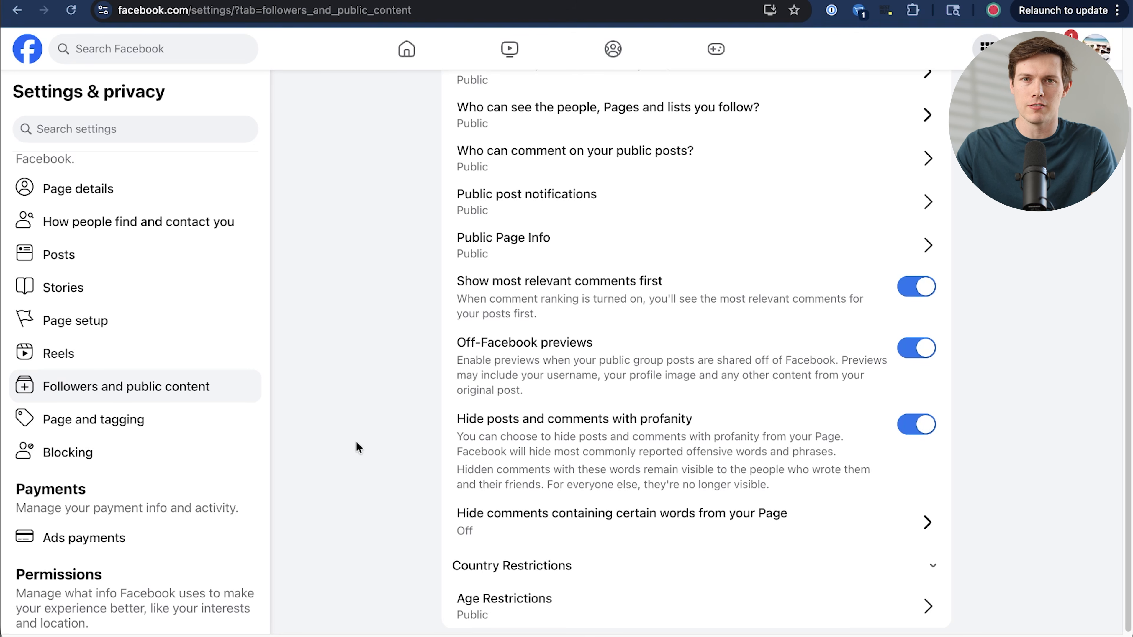
In Page and tagging, set who can post on the Page to Only me and check the remaining tagging and reviewing options
left_click(93, 420)
left_click(558, 159)
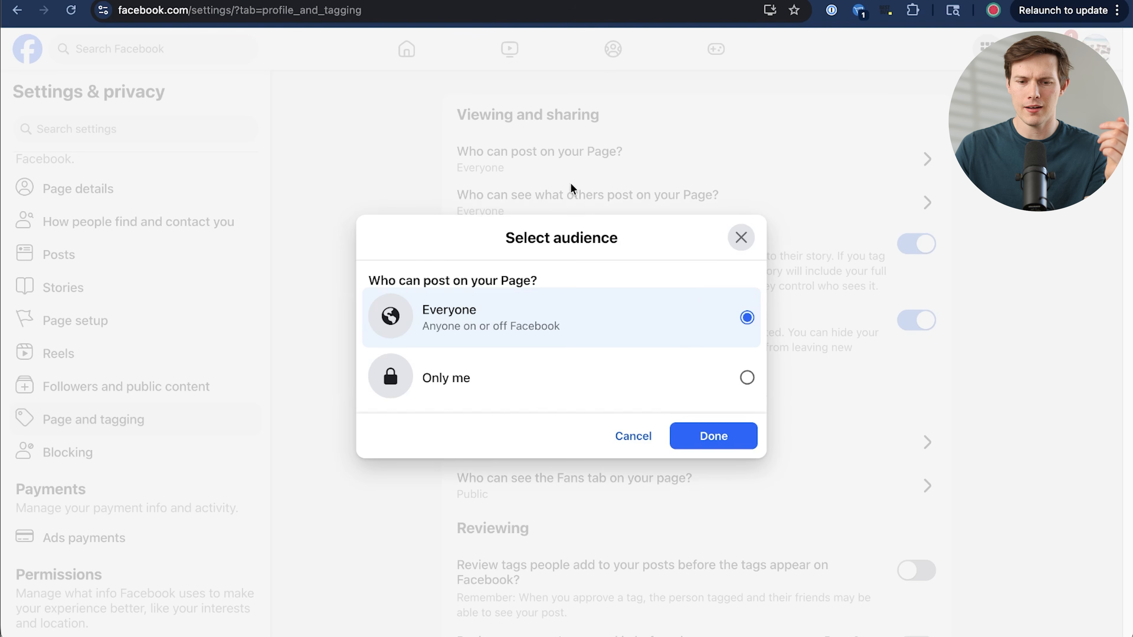
left_click(688, 390)
left_click(681, 435)
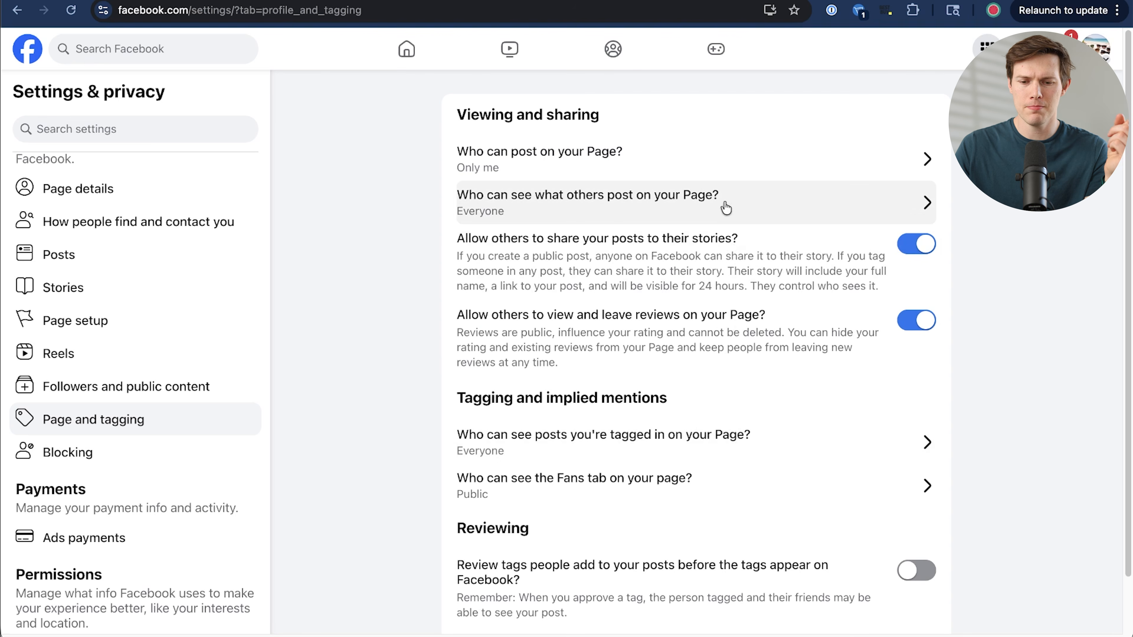
scroll(361, 326, "down", 2)
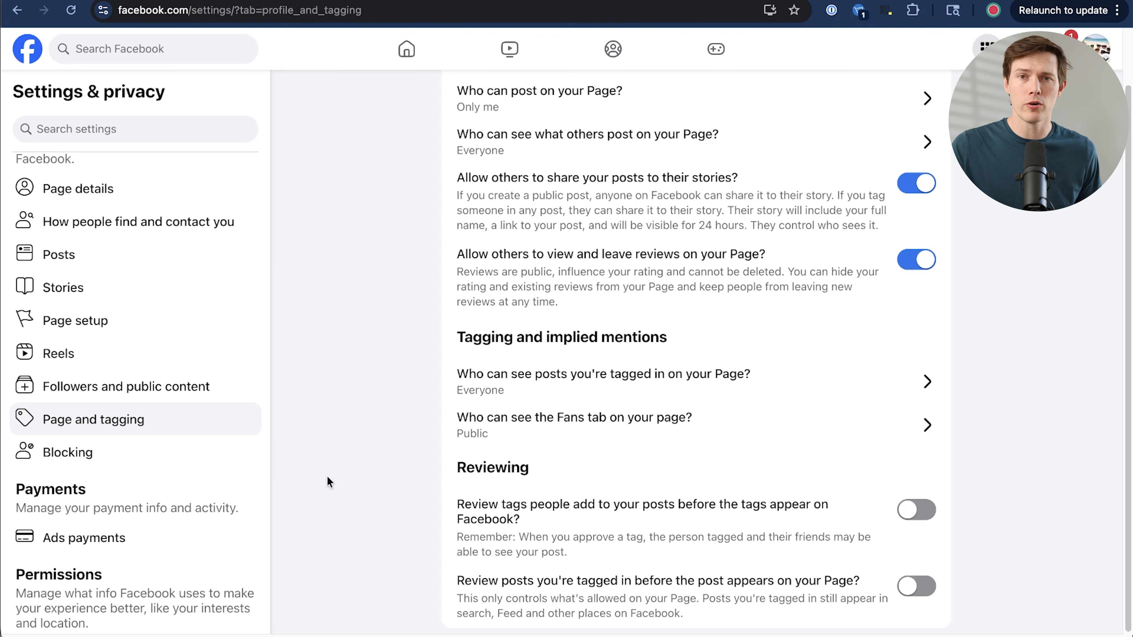
From Linked accounts, start connecting an Instagram account with Inbox message access allowed, and cancel at the Instagram login request
scroll(226, 464, "down", 8)
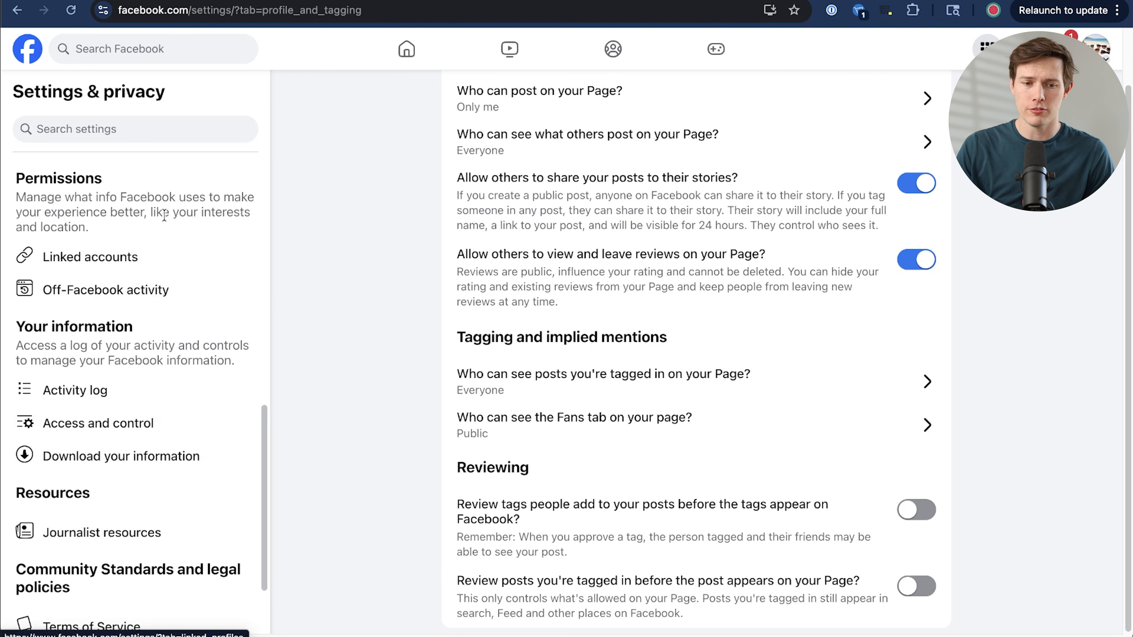
left_click(121, 255)
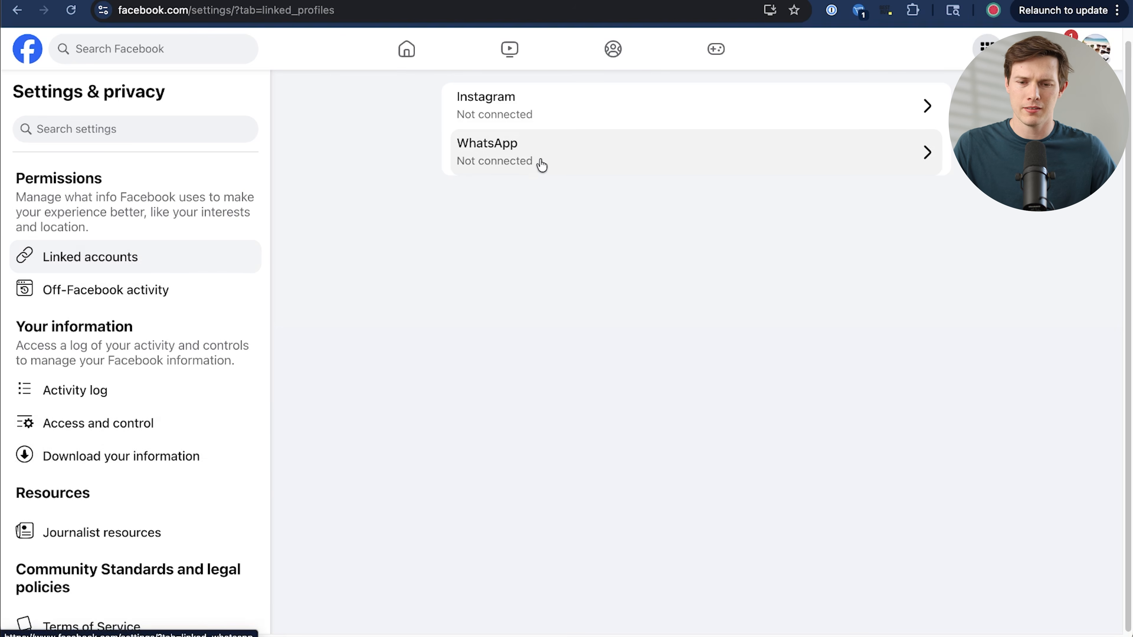
left_click(599, 114)
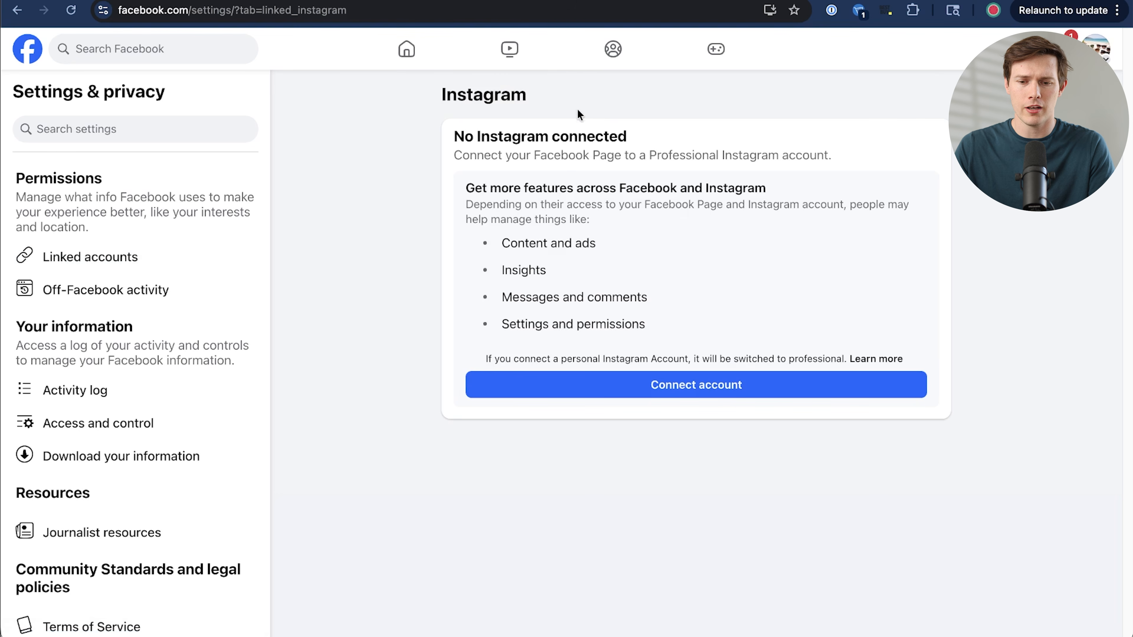
left_click(696, 395)
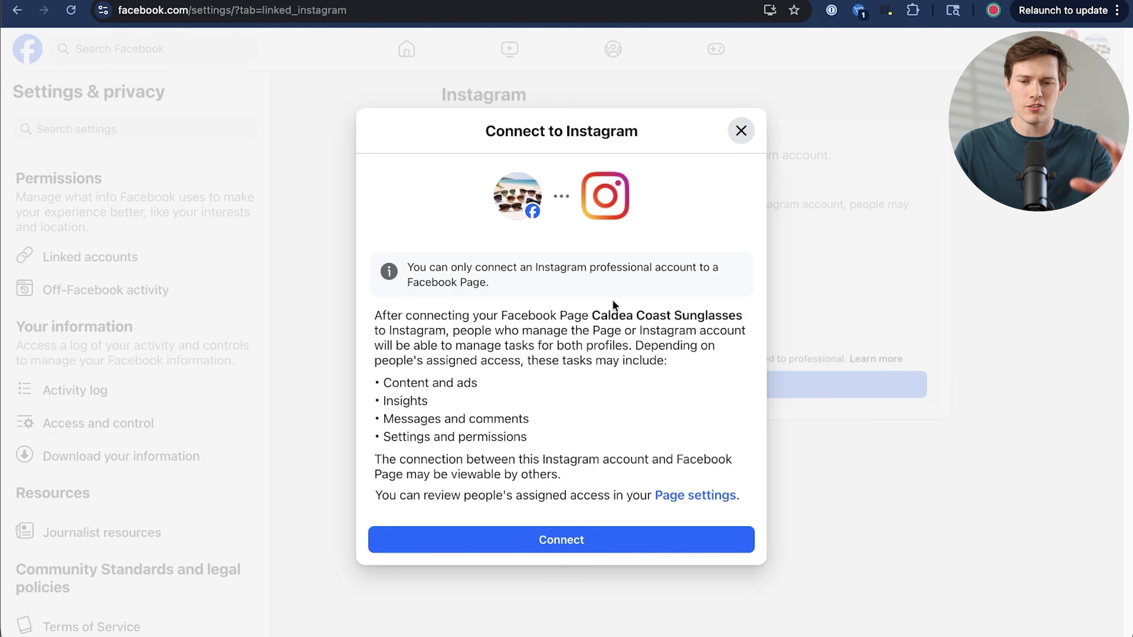
left_click(593, 543)
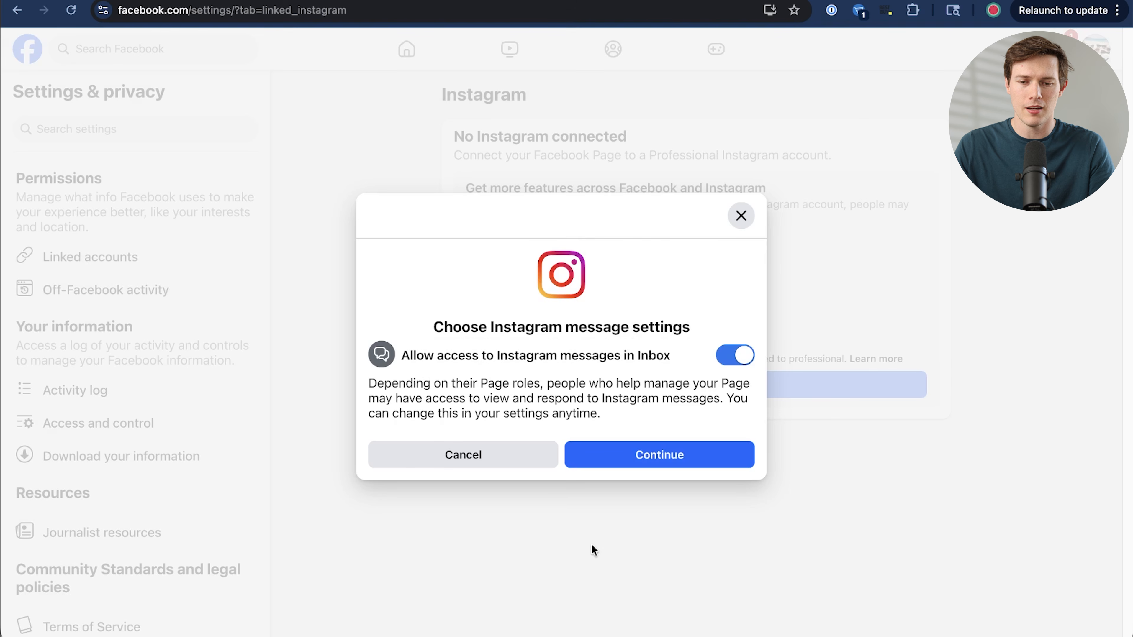
left_click(700, 459)
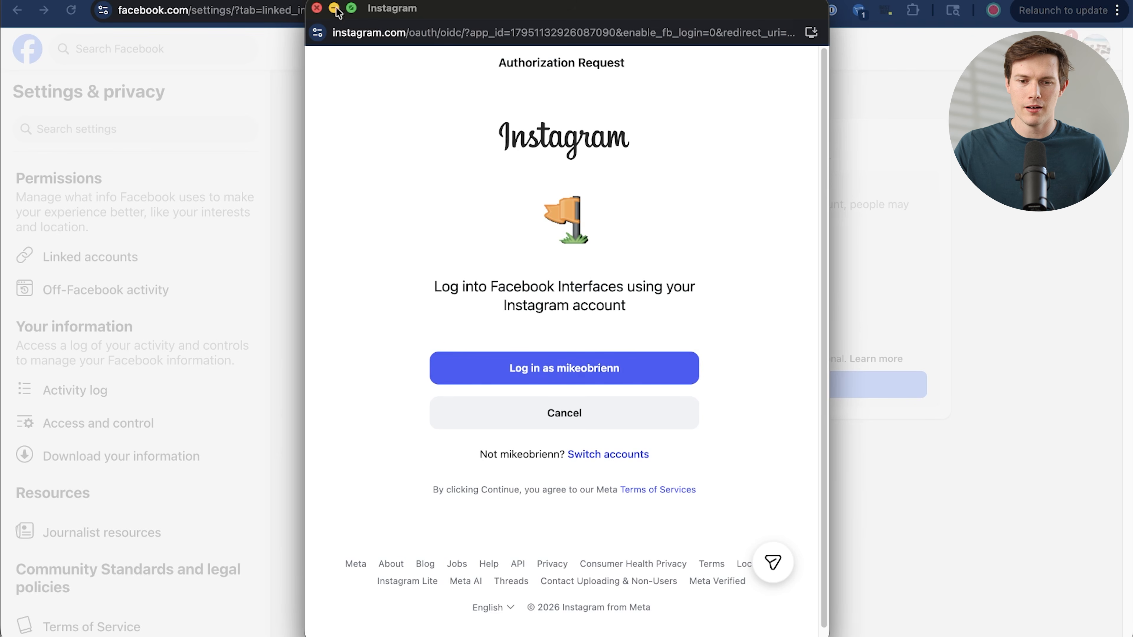
left_click(318, 9)
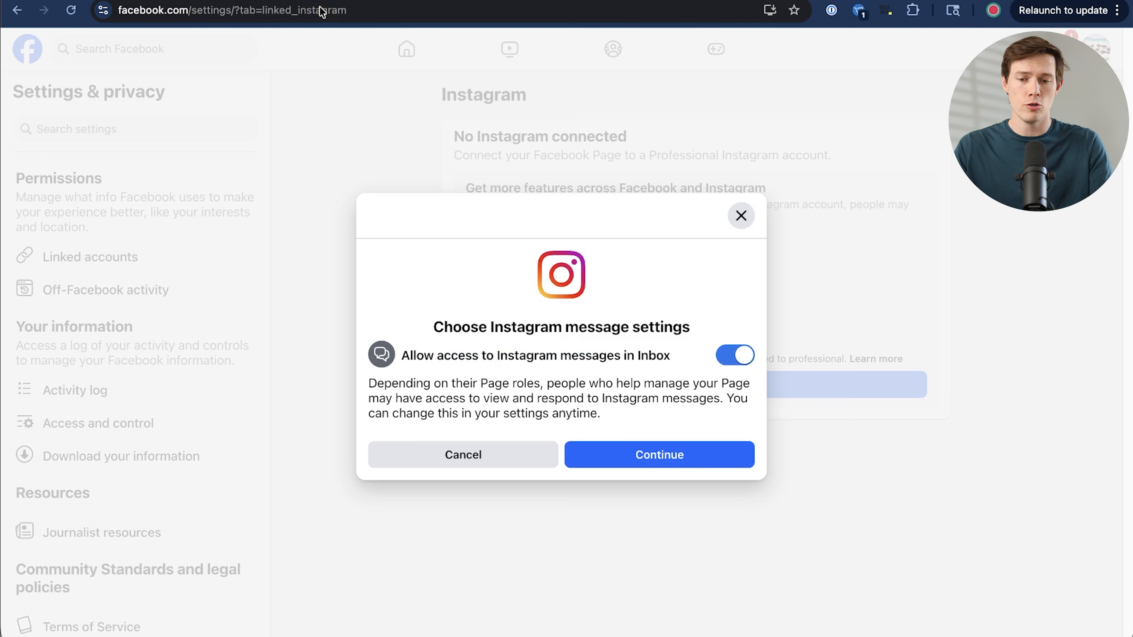
left_click(739, 217)
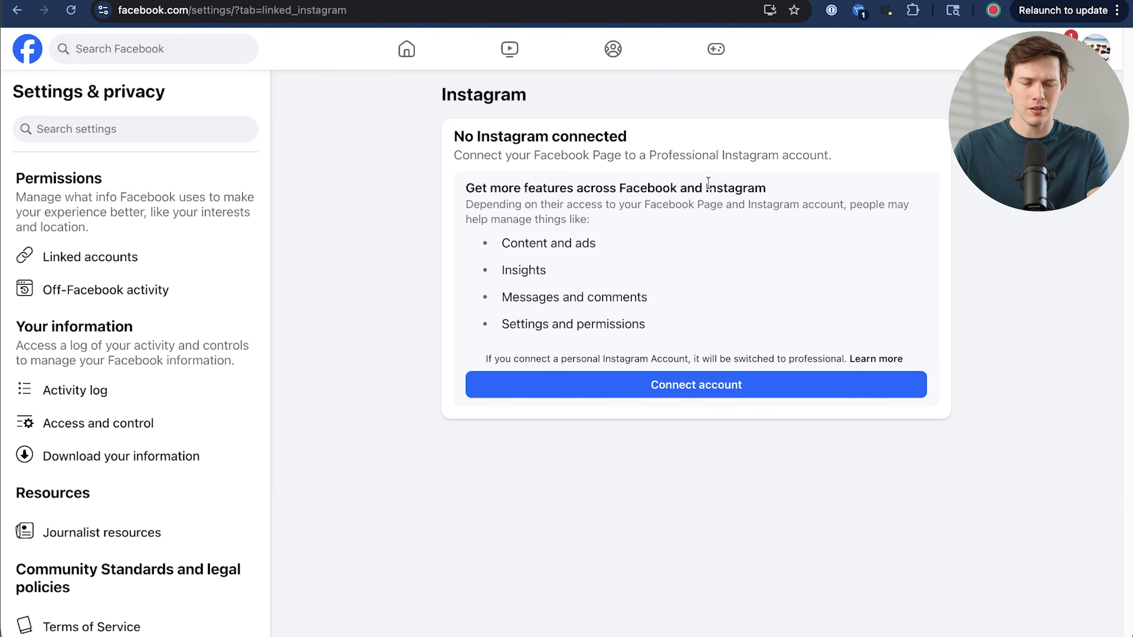
In the Page's Access and control settings, choose the Delete Page option and cancel without continuing
scroll(169, 443, "down", 3)
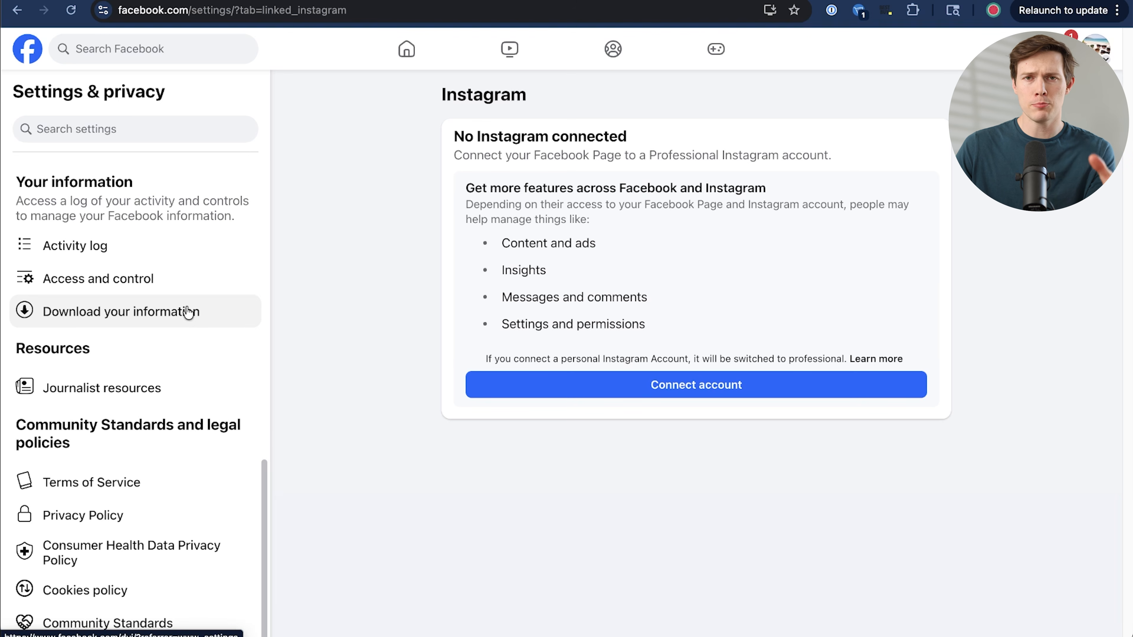
scroll(142, 286, "up", 10)
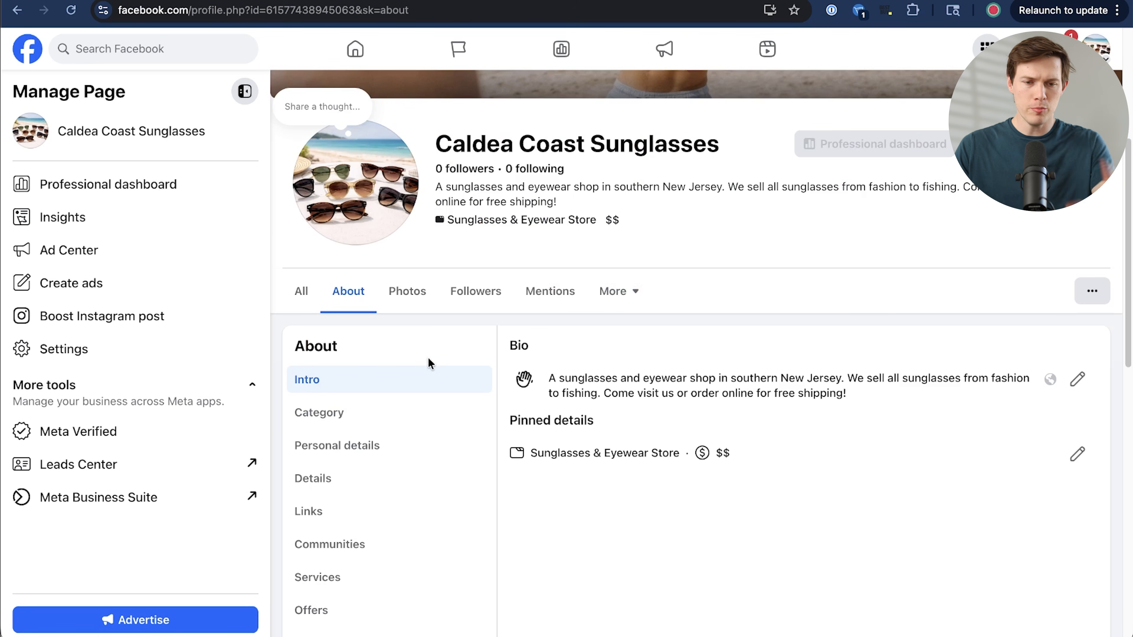
left_click(111, 344)
scroll(126, 343, "down", 15)
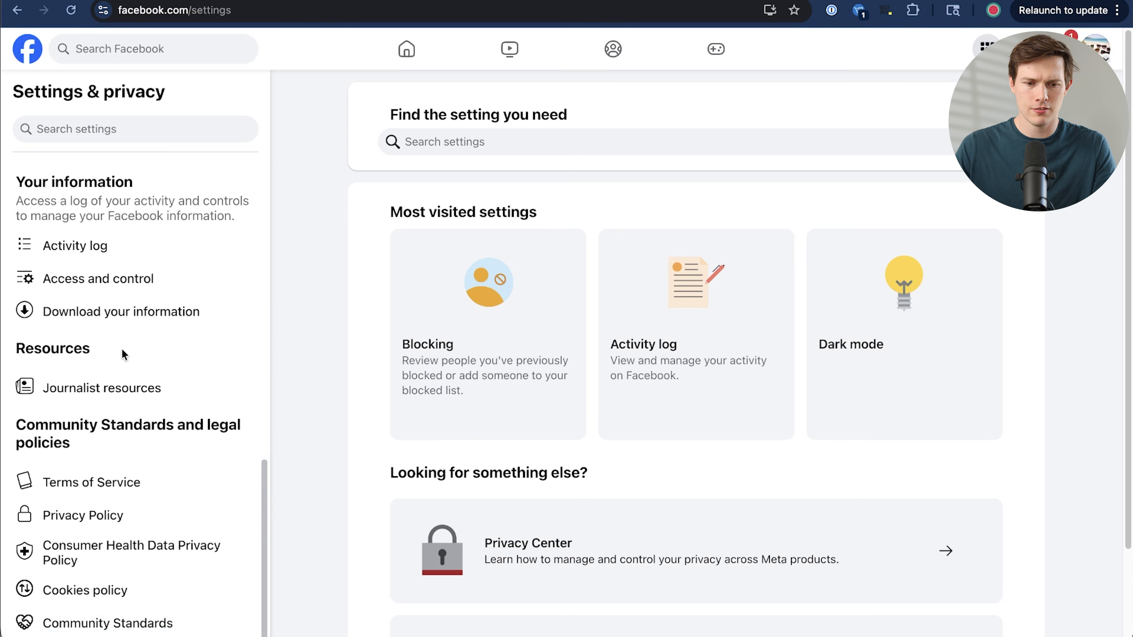
left_click(116, 281)
left_click(513, 362)
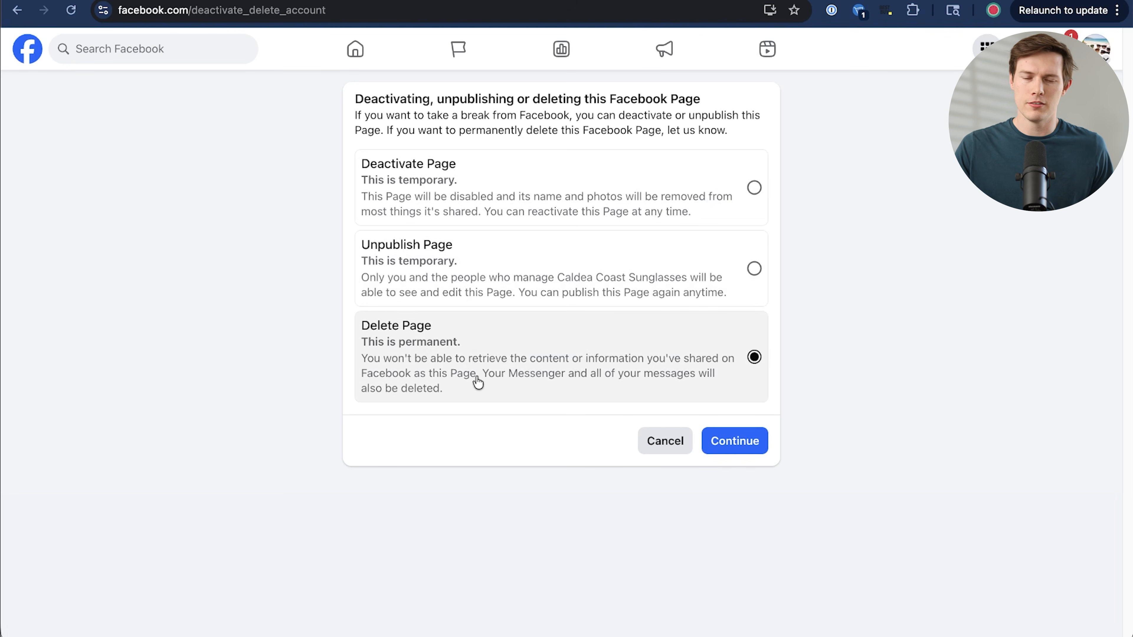
left_click(665, 440)
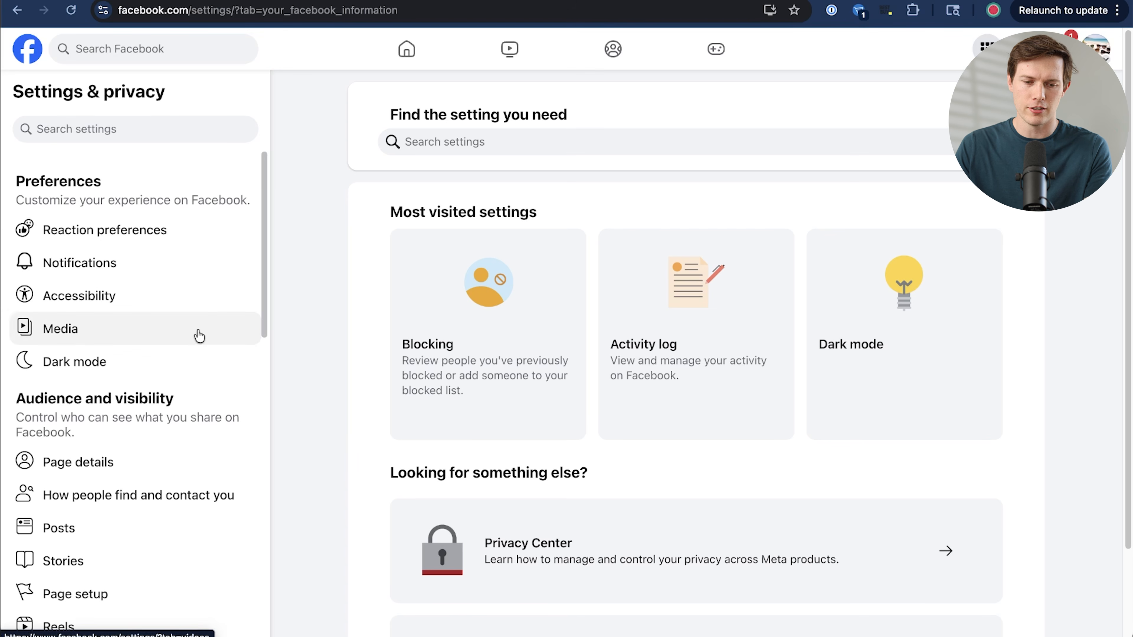
Return to the Caldea Coast Sunglasses Page and view its cover photo and header
scroll(177, 352, "down", 1)
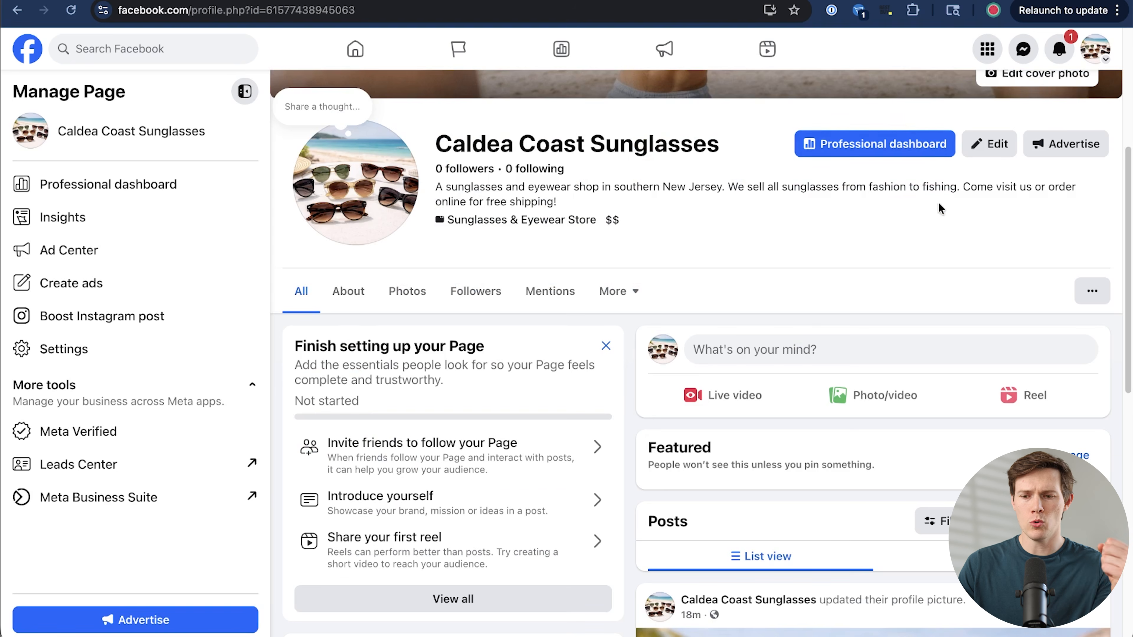
scroll(942, 210, "up", 6)
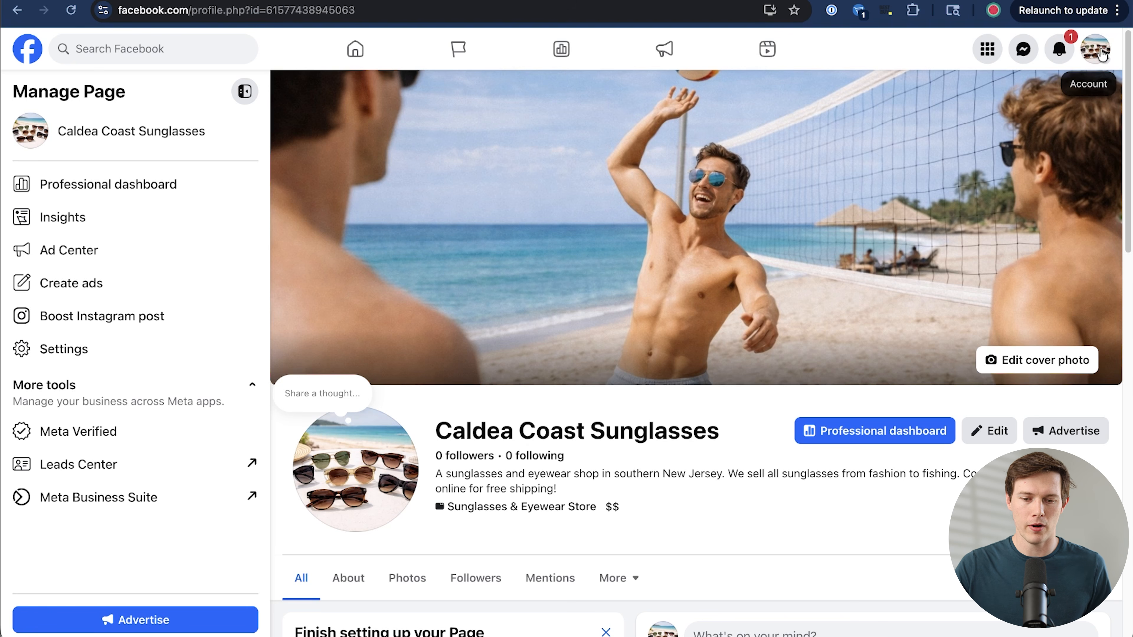
Review the Caldea Coast Sunglasses Page from its setup checklist and post composer through its details, links, offers, contact info and profile picture post
scroll(818, 352, "down", 5)
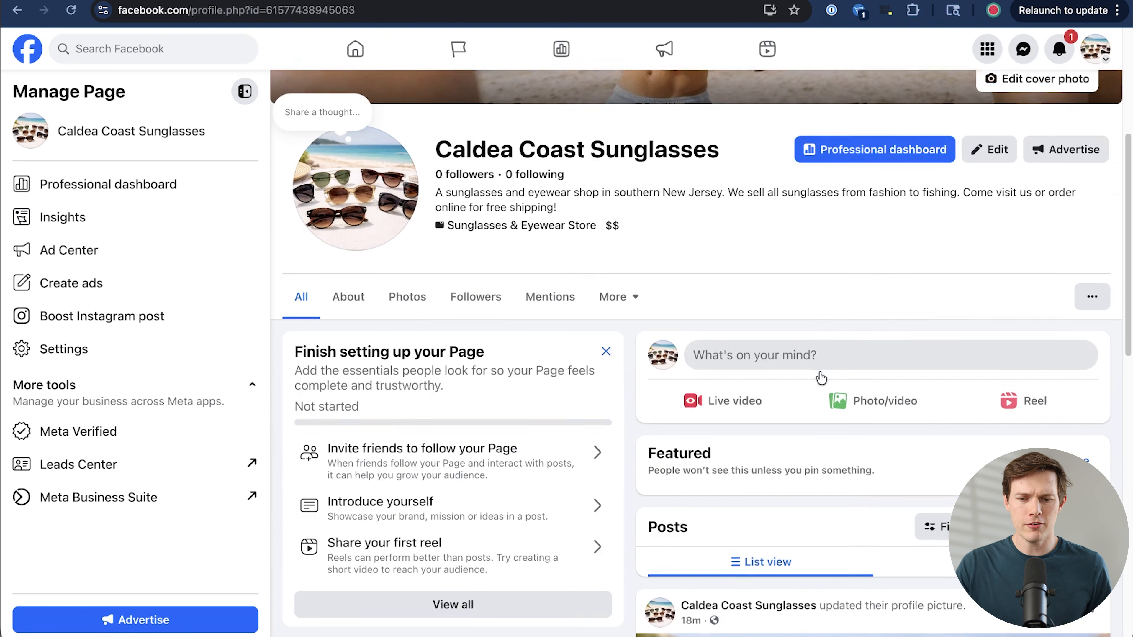
scroll(821, 377, "down", 2)
scroll(773, 368, "up", 3)
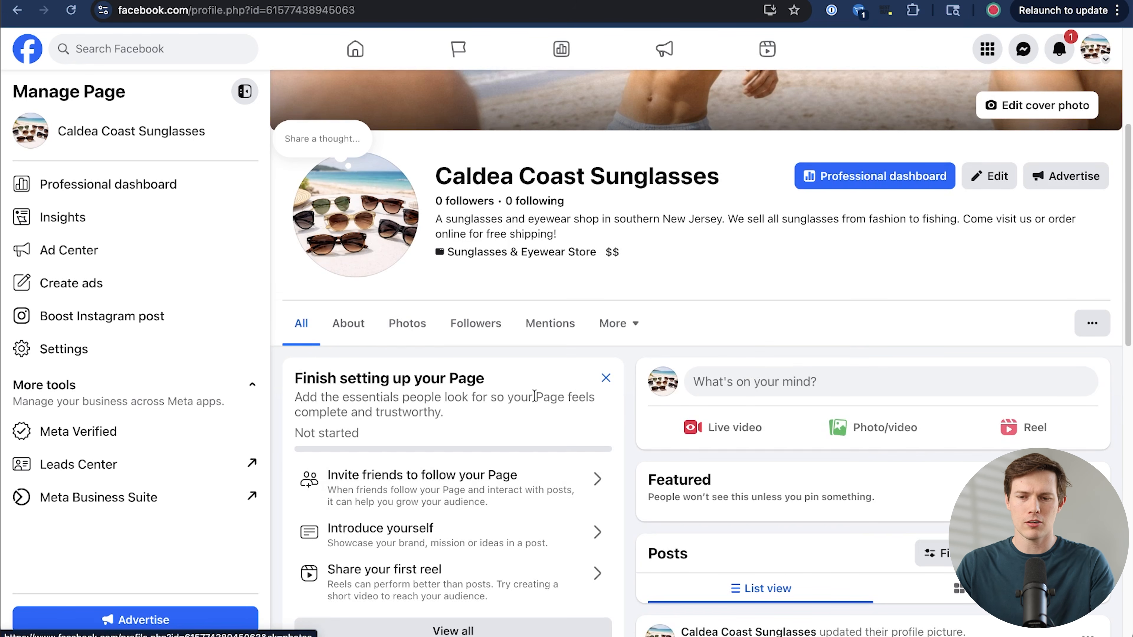
scroll(721, 368, "down", 8)
scroll(725, 368, "down", 8)
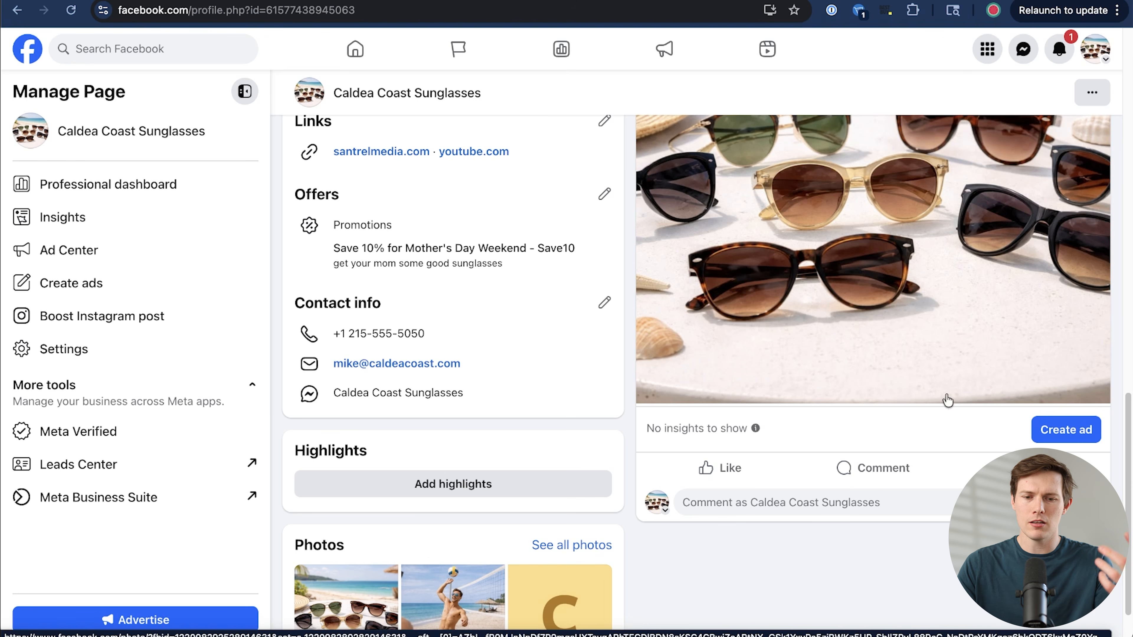
scroll(815, 379, "up", 3)
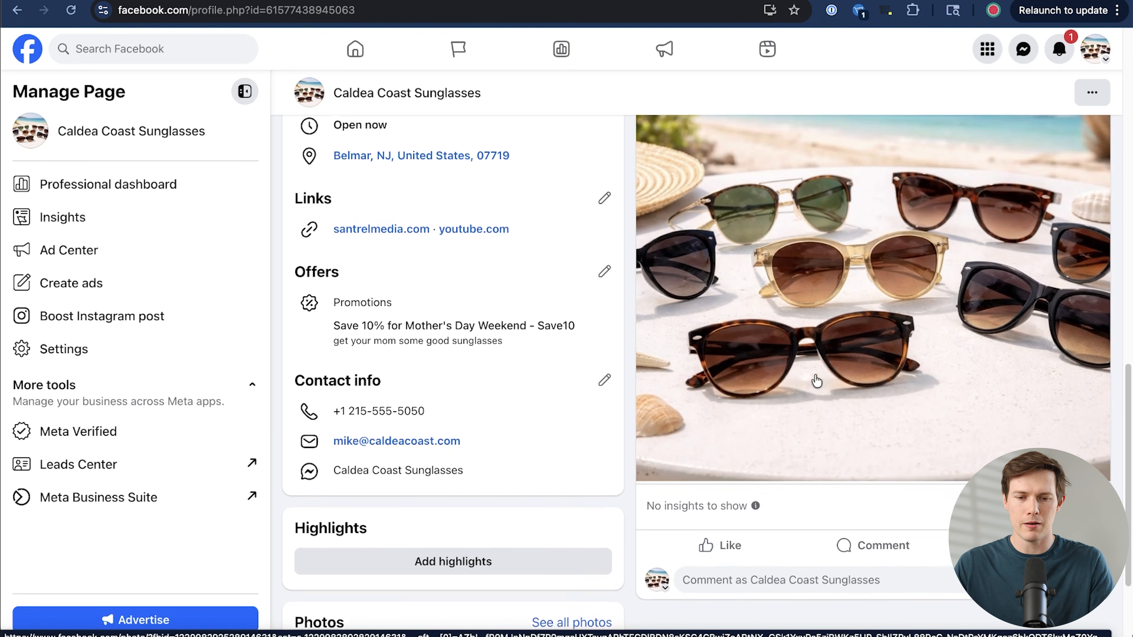
scroll(817, 380, "up", 2)
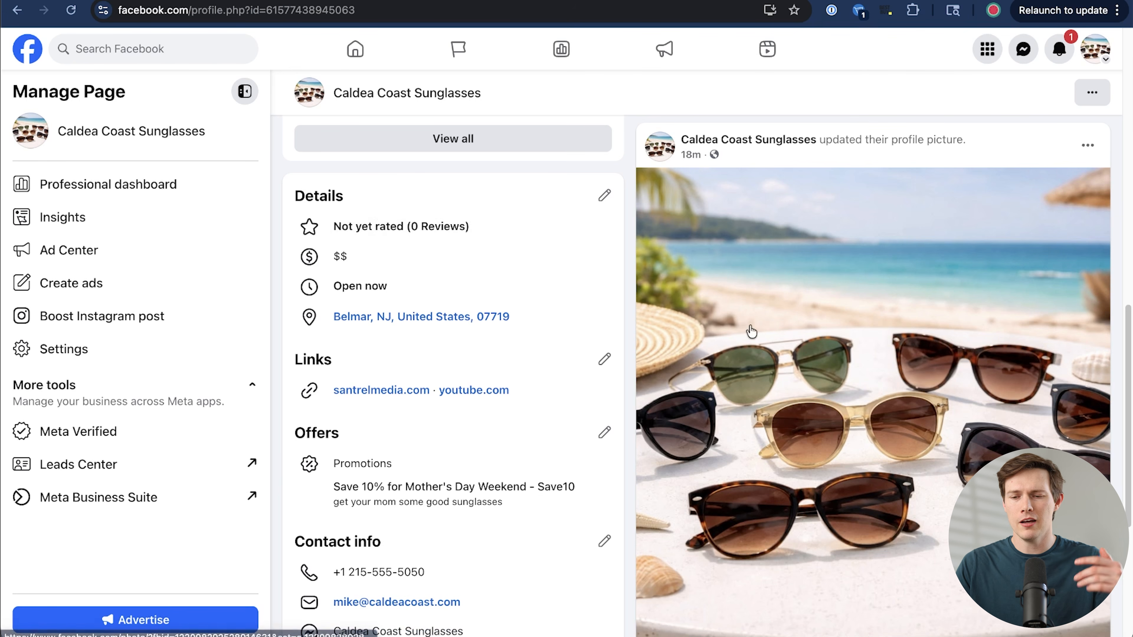
scroll(748, 332, "up", 10)
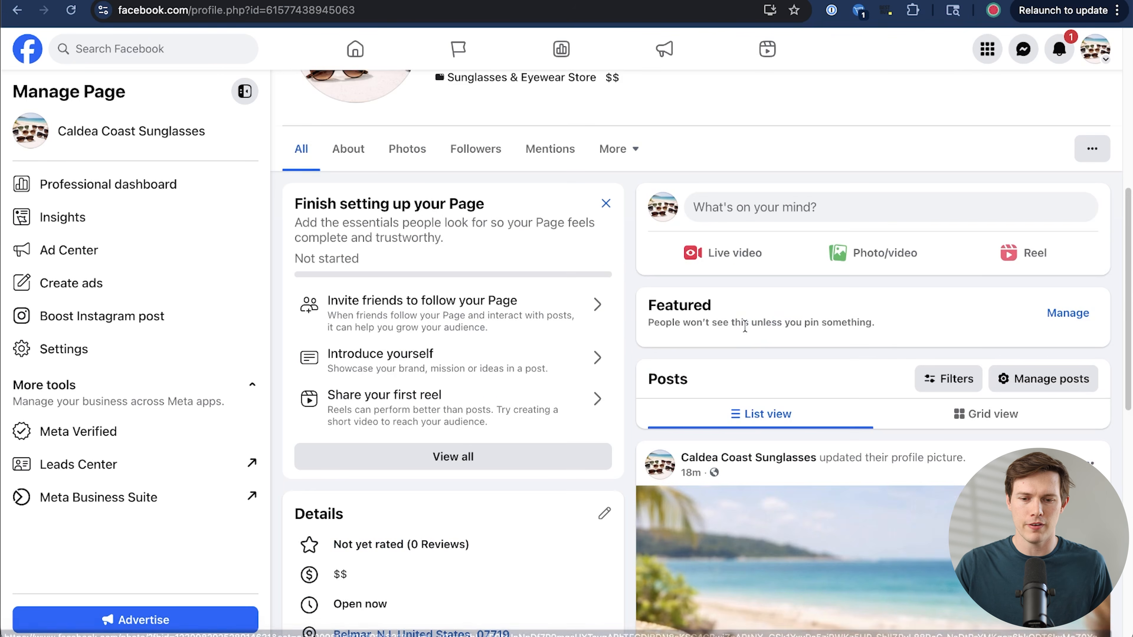
scroll(684, 196, "down", 3)
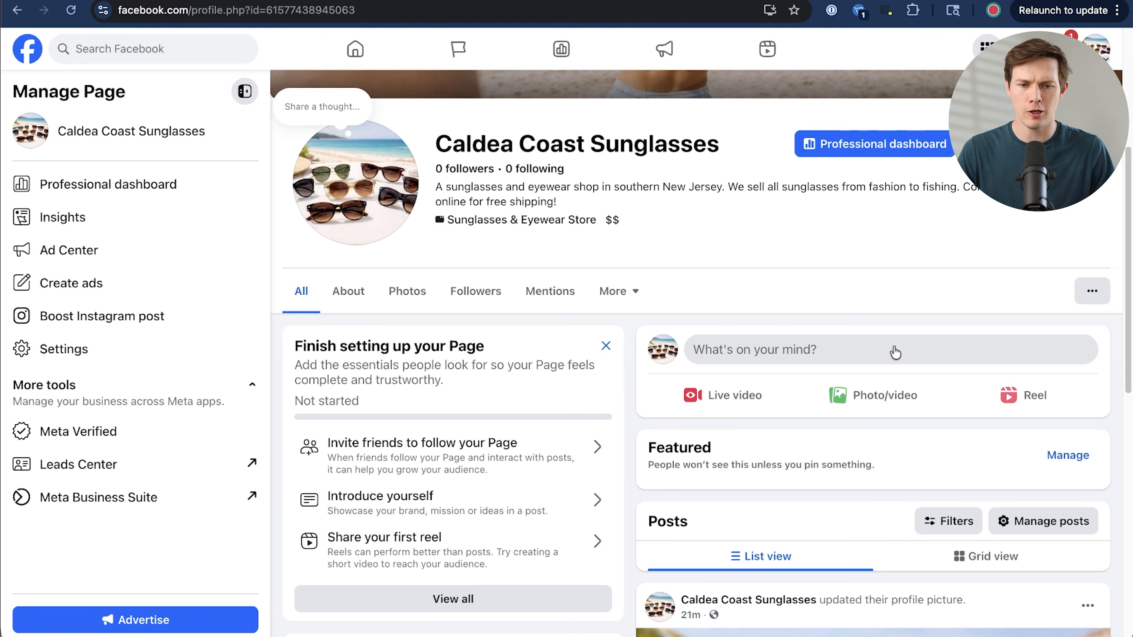
scroll(894, 353, "down", 4)
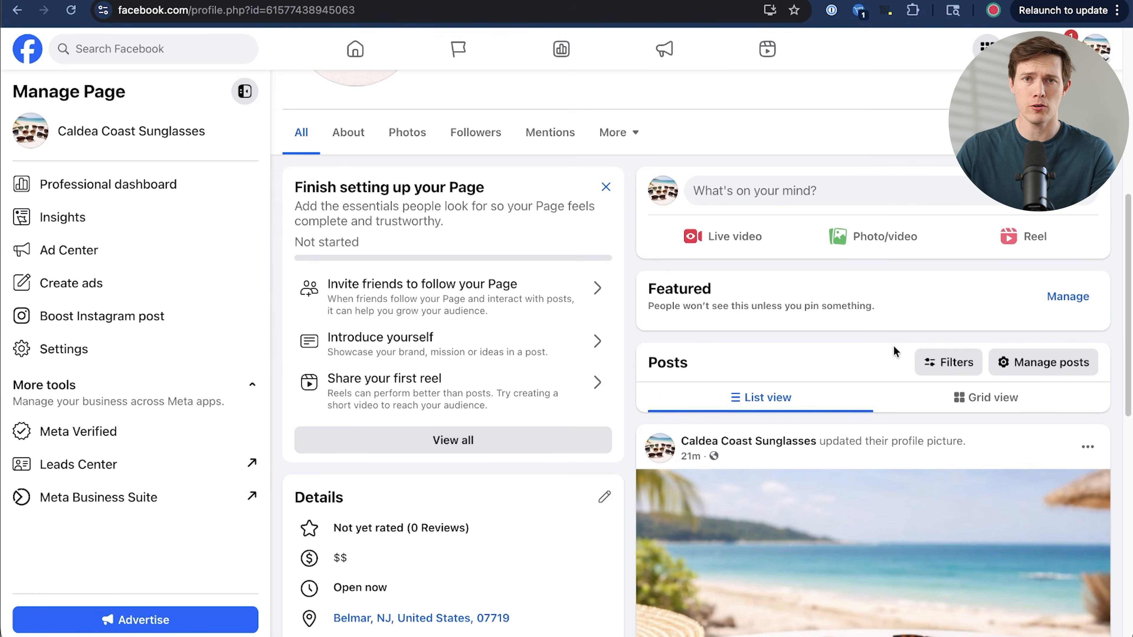
scroll(895, 353, "down", 9)
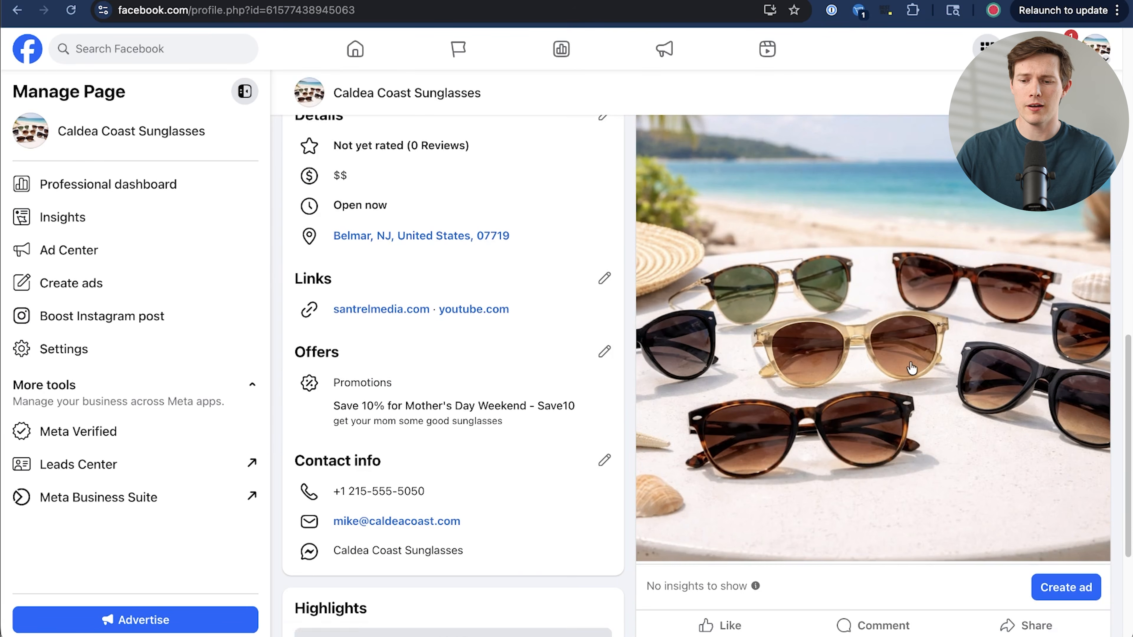
scroll(940, 399, "down", 1)
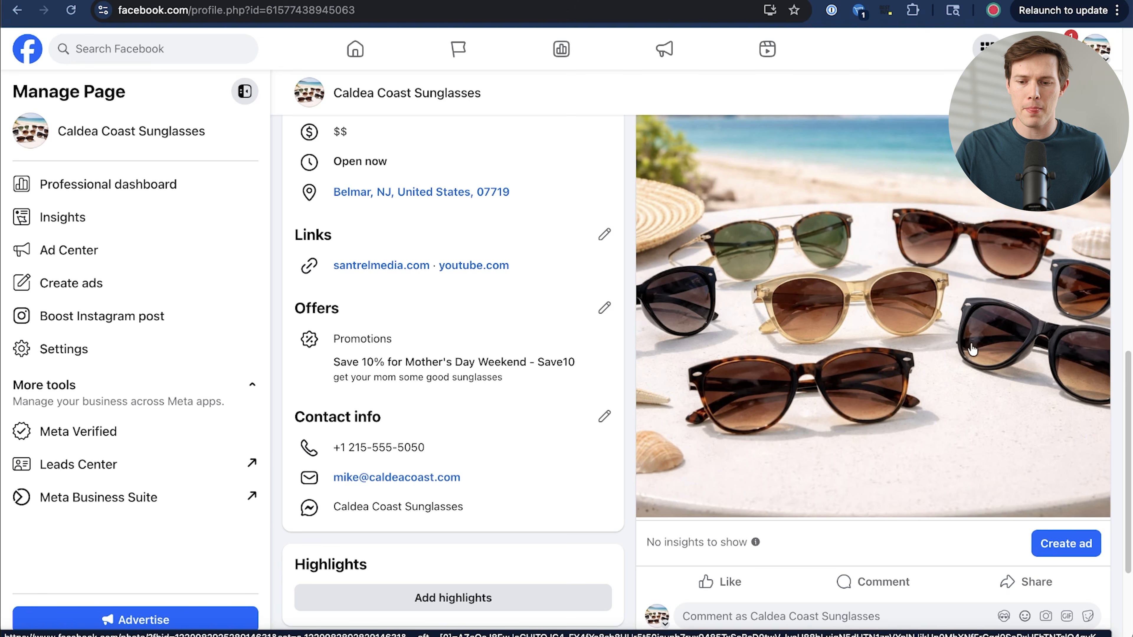
scroll(964, 413, "down", 1)
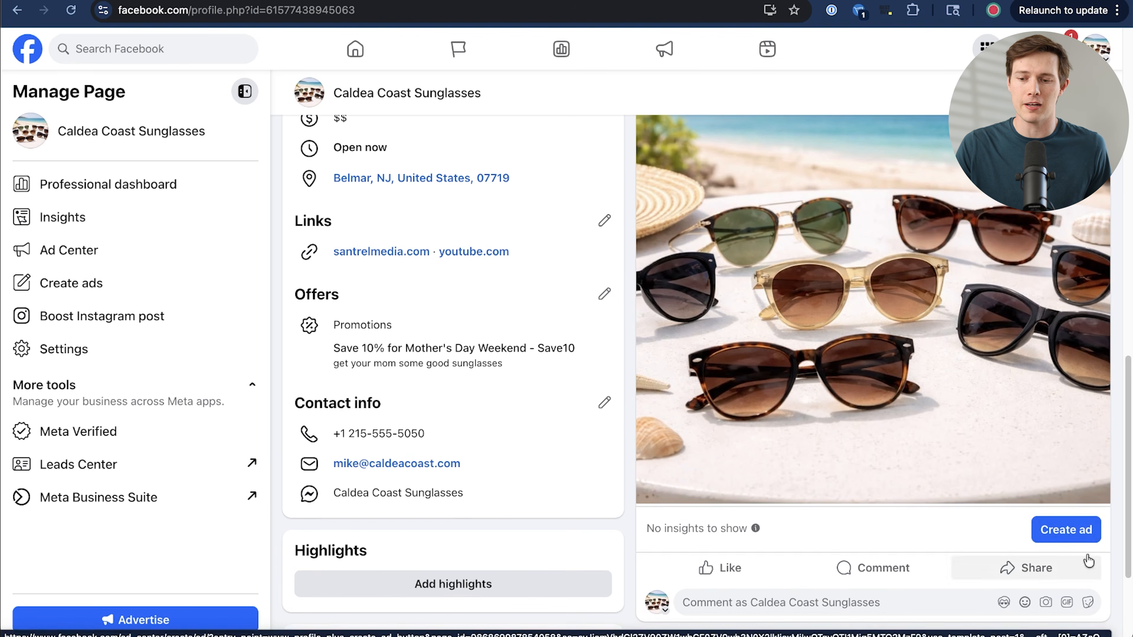